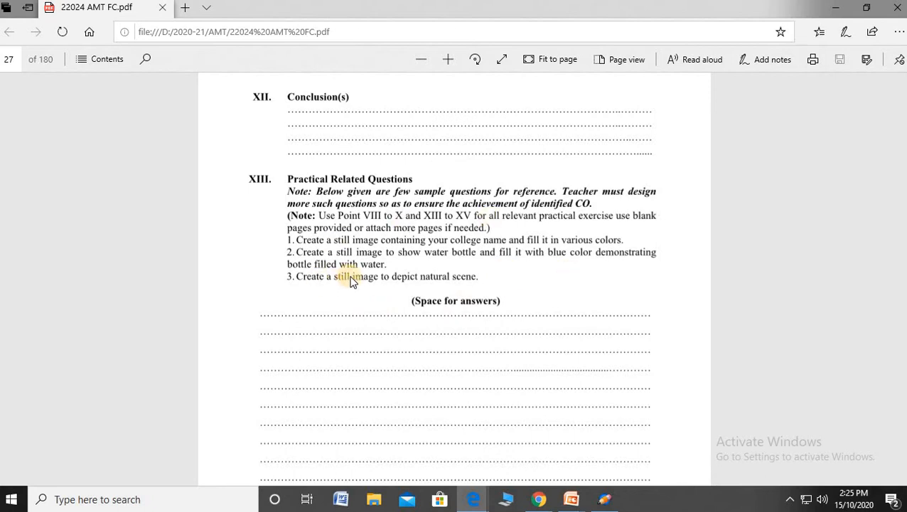
- Switch from the practical manual PDF to Pencil2D and activate the Pencil tool
left_click(604, 499)
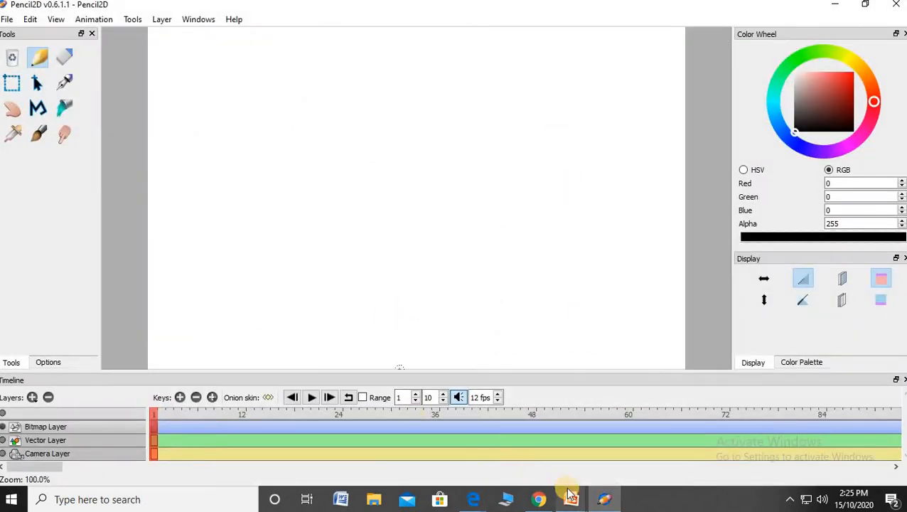
mouse_move(569, 491)
mouse_move(637, 423)
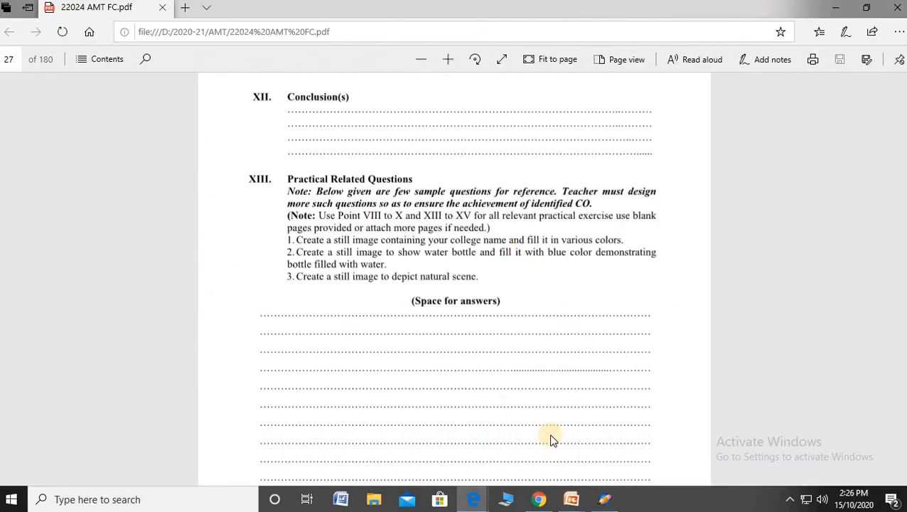
left_click(605, 498)
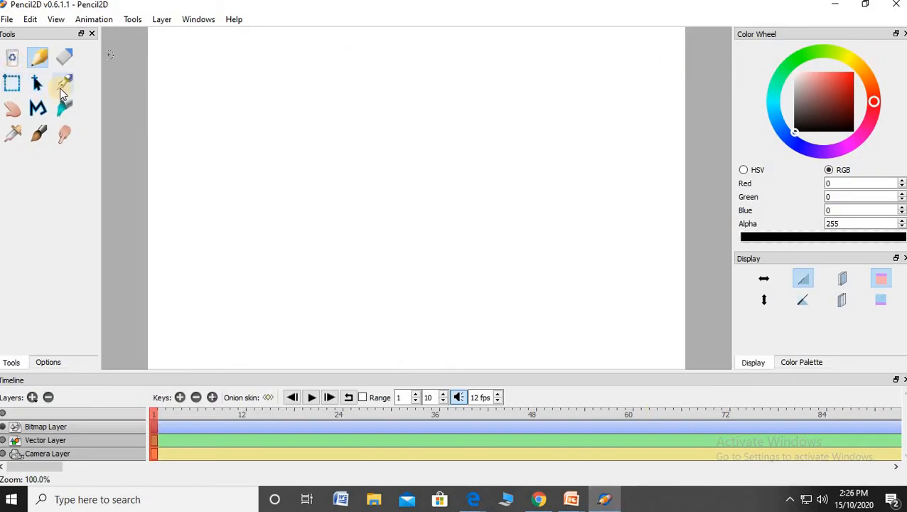
left_click(37, 61)
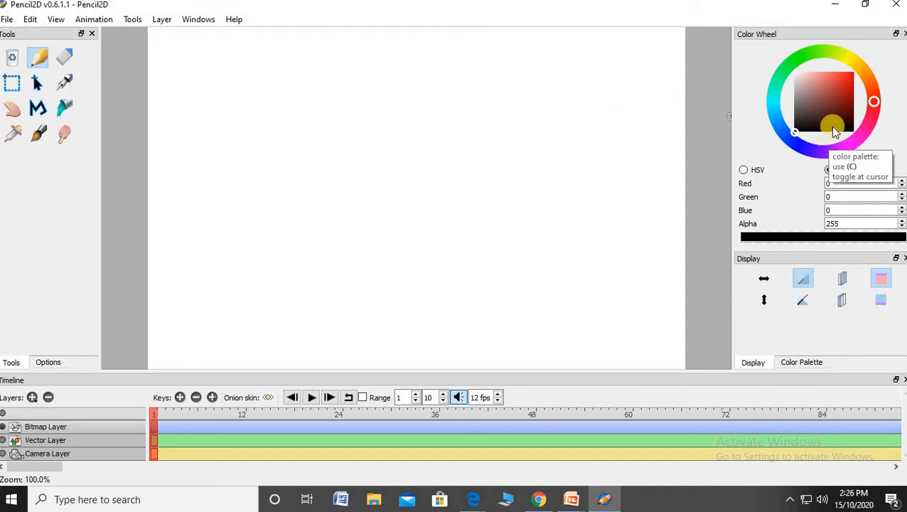
- Set the pencil colour to pink (RGB 212, 48, 166) and handwrite SIT across the upper part of the canvas
left_click(819, 96)
left_click(840, 83)
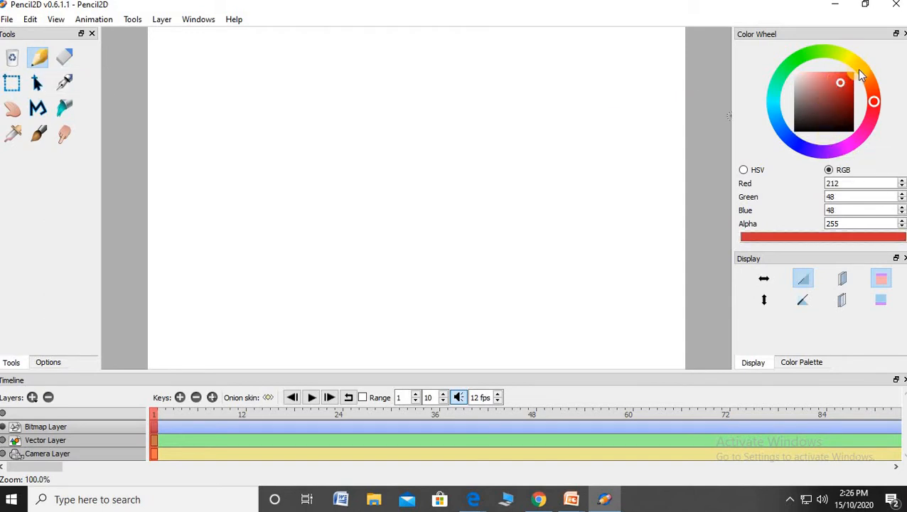
left_click(858, 133)
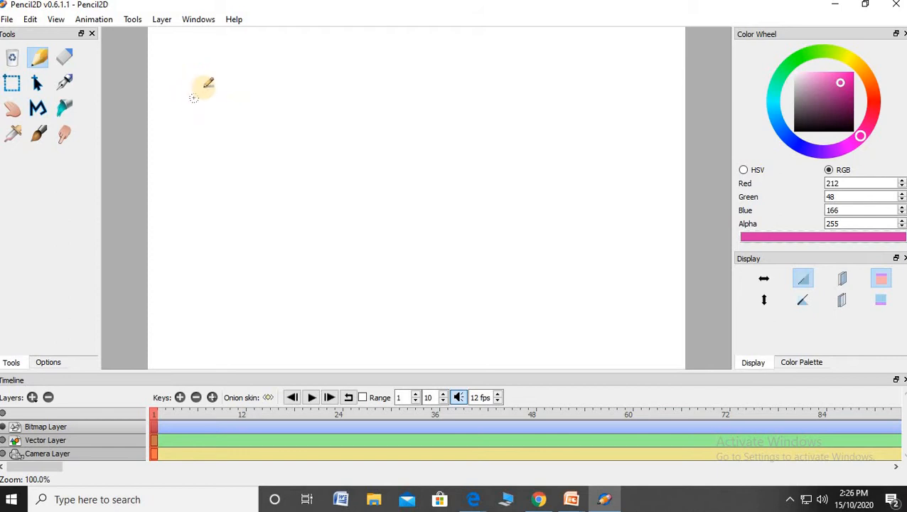
mouse_move(221, 64)
left_mouse_down()
mouse_move(194, 81)
mouse_move(217, 98)
mouse_move(205, 125)
mouse_move(202, 97)
left_mouse_up()
mouse_move(245, 62)
left_mouse_down()
mouse_move(289, 66)
mouse_move(270, 64)
mouse_move(264, 117)
mouse_move(250, 121)
mouse_move(303, 113)
left_mouse_up()
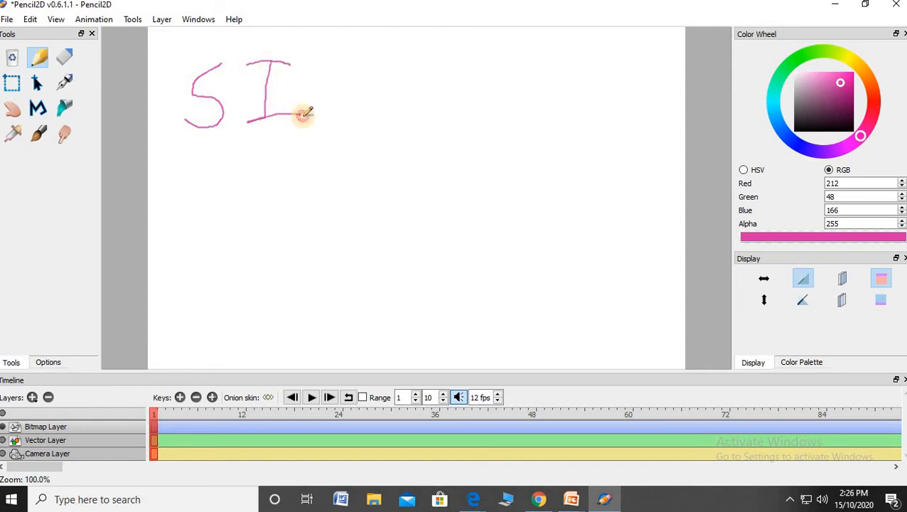
left_click_drag(343, 60, 342, 108)
left_click_drag(321, 63, 371, 62)
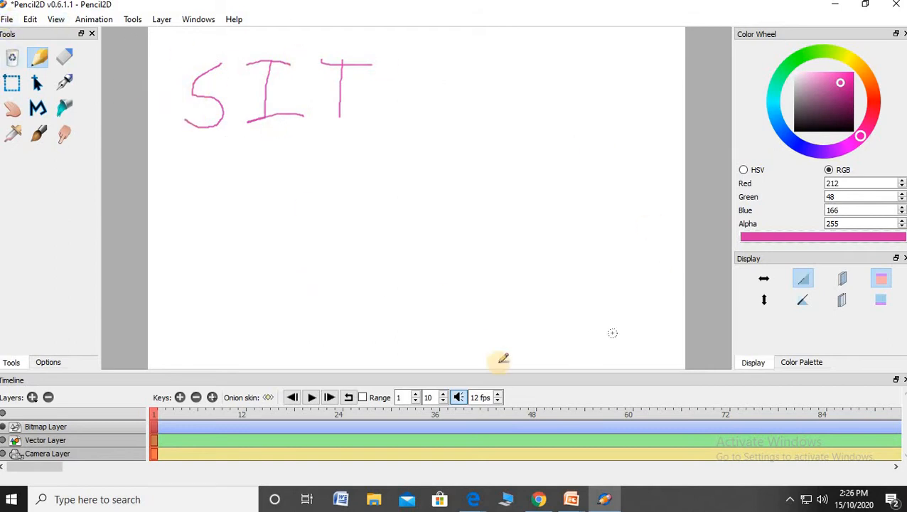
- Discard the pink SIT lettering by starting a new drawing without saving
key("ctrl+minus")
key("ctrl+equal")
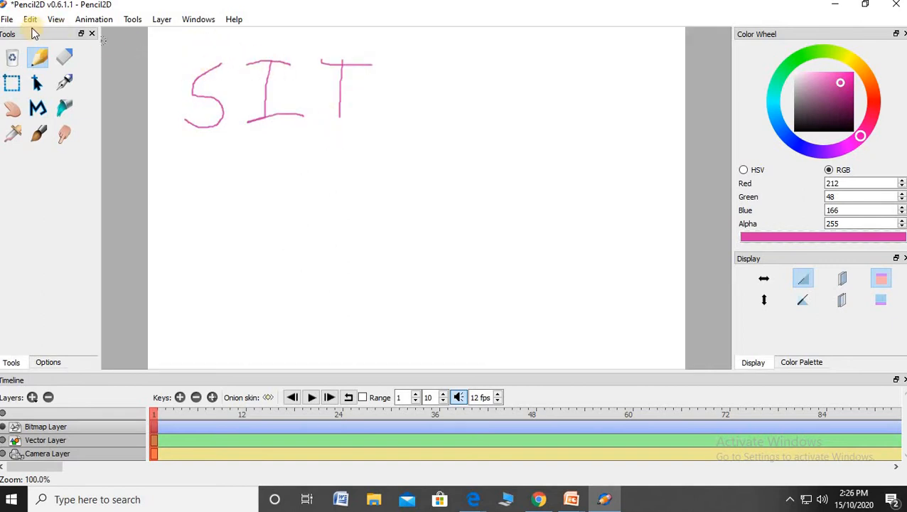
left_click(6, 19)
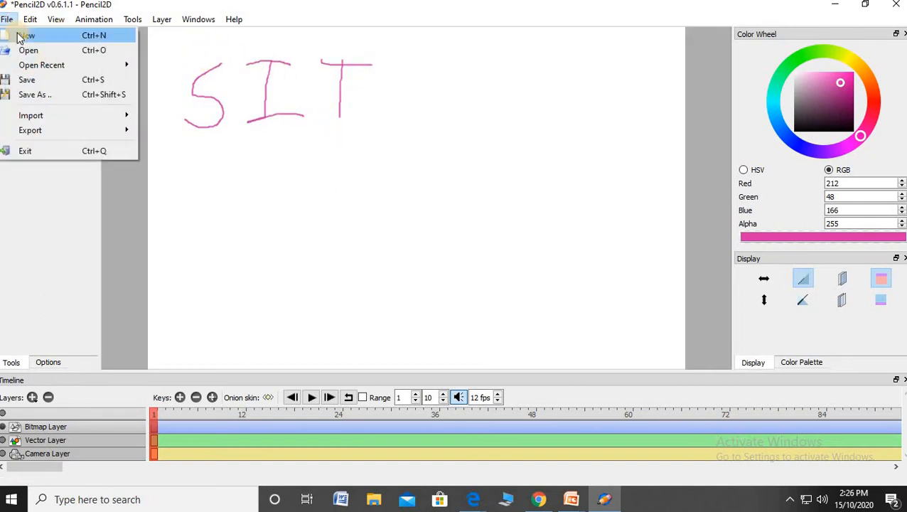
left_click(22, 35)
left_click(453, 267)
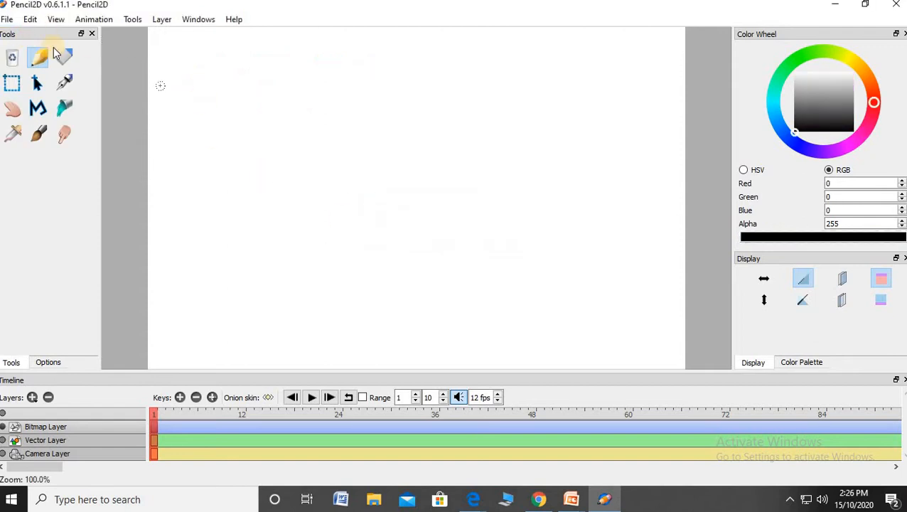
- Set the pencil colour to blue (RGB 64, 70, 177) and handwrite SHA in the canvas's upper-left corner
left_click(834, 91)
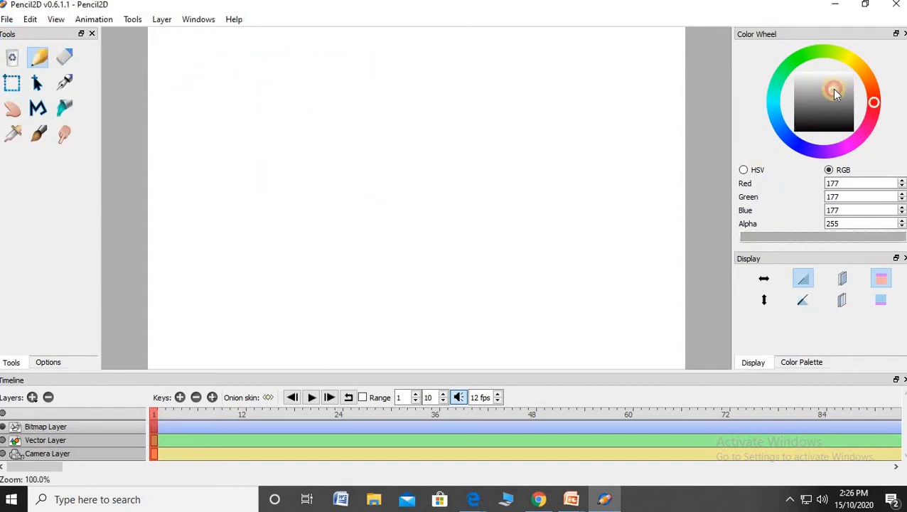
left_click(853, 140)
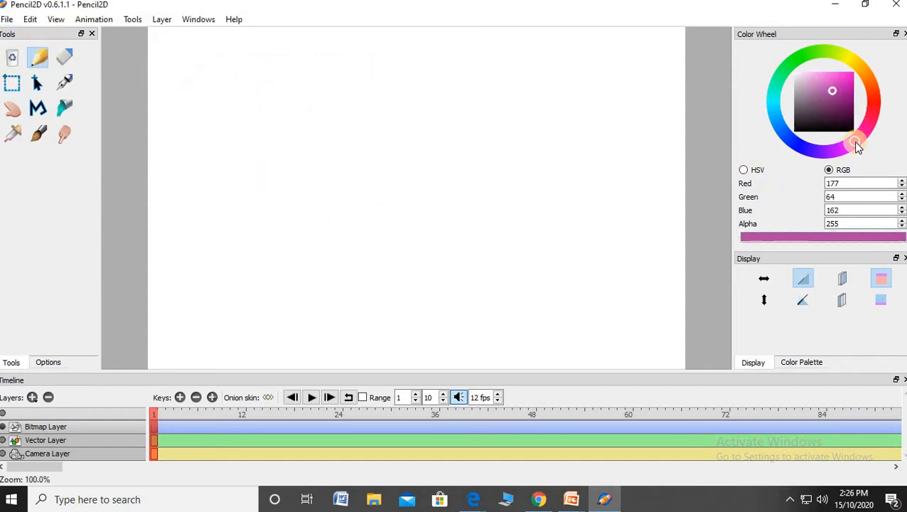
left_click(796, 145)
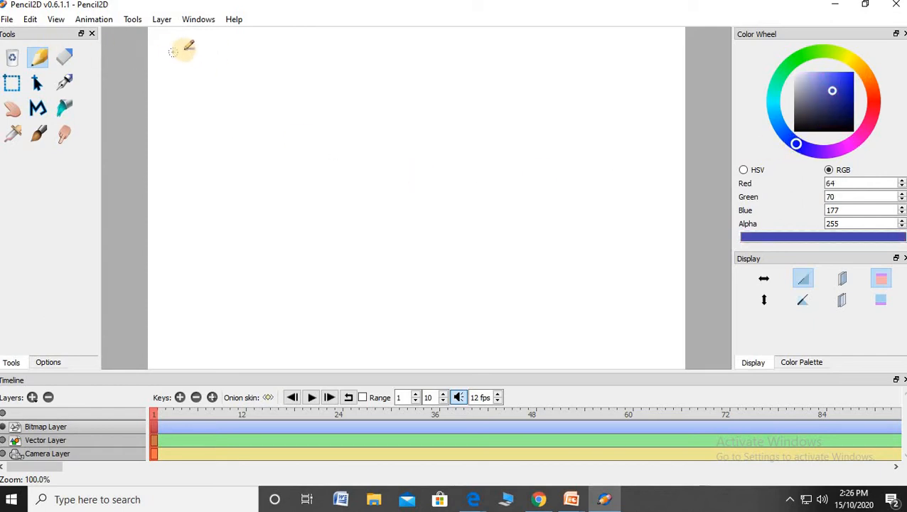
mouse_move(182, 42)
left_mouse_down()
mouse_move(171, 66)
mouse_move(191, 40)
mouse_move(188, 61)
mouse_move(207, 43)
mouse_move(202, 69)
mouse_move(240, 58)
left_mouse_up()
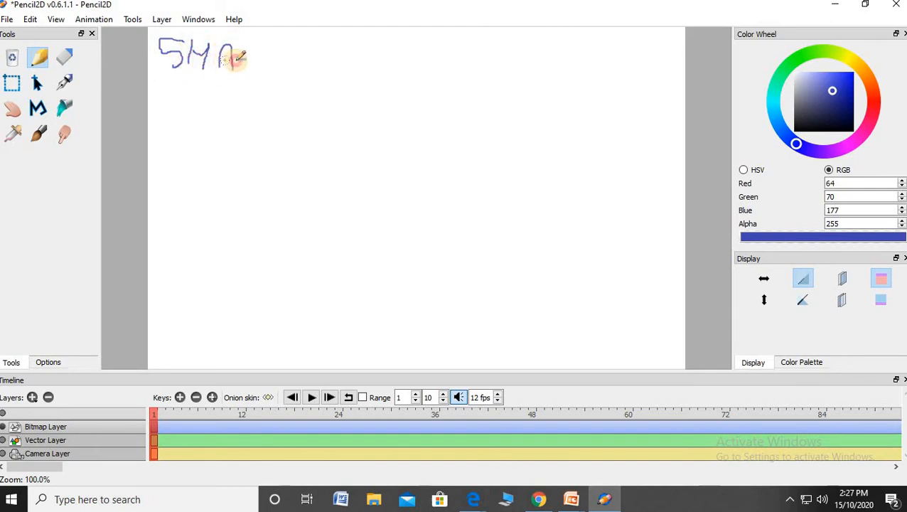
- Discard the blue SHA lettering by starting another new drawing without saving
left_click(7, 19)
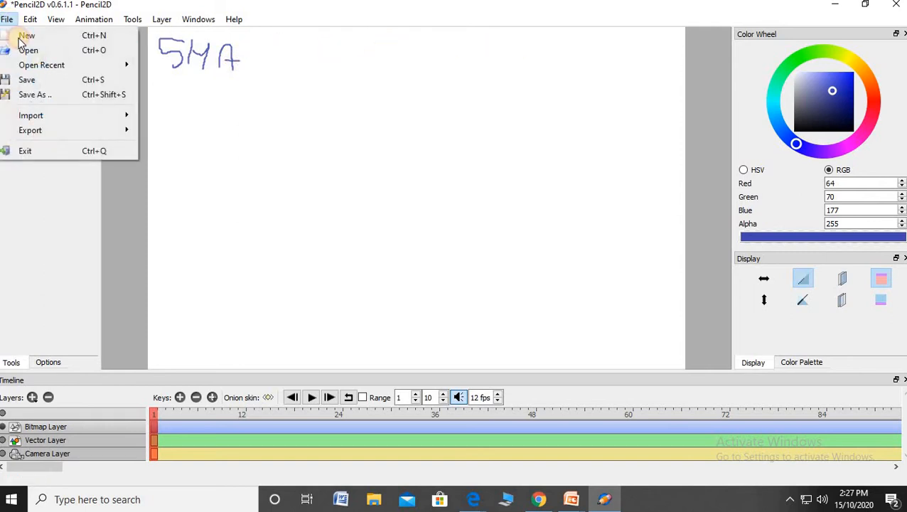
left_click(23, 36)
left_click(450, 262)
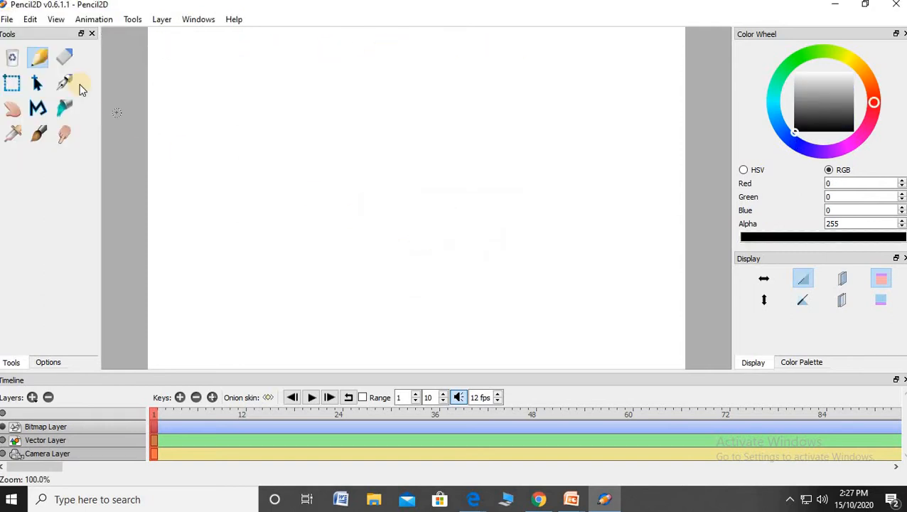
- Set the pencil colour to brown (RGB 171, 93, 48) and handwrite SIT in the canvas's upper-left area
left_click(837, 92)
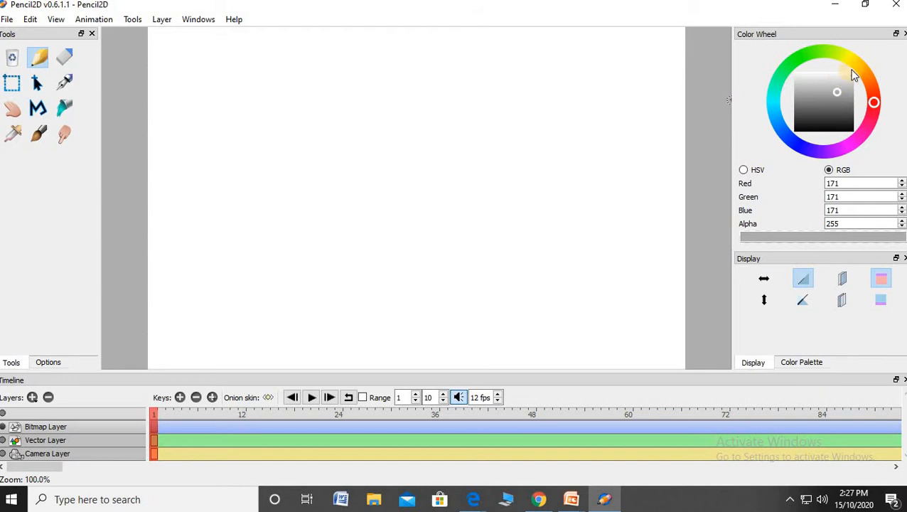
left_click(870, 82)
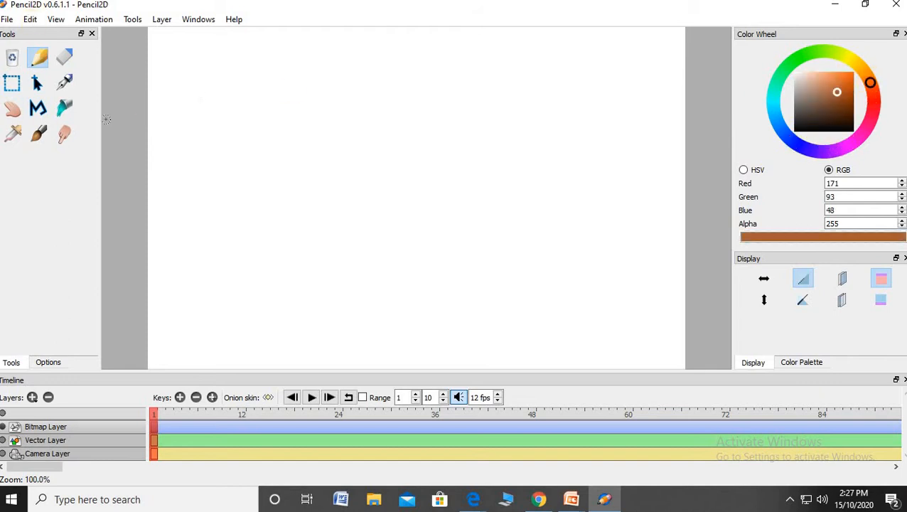
mouse_move(204, 54)
left_mouse_down()
mouse_move(183, 55)
mouse_move(181, 72)
mouse_move(198, 68)
mouse_move(208, 85)
mouse_move(183, 96)
left_mouse_up()
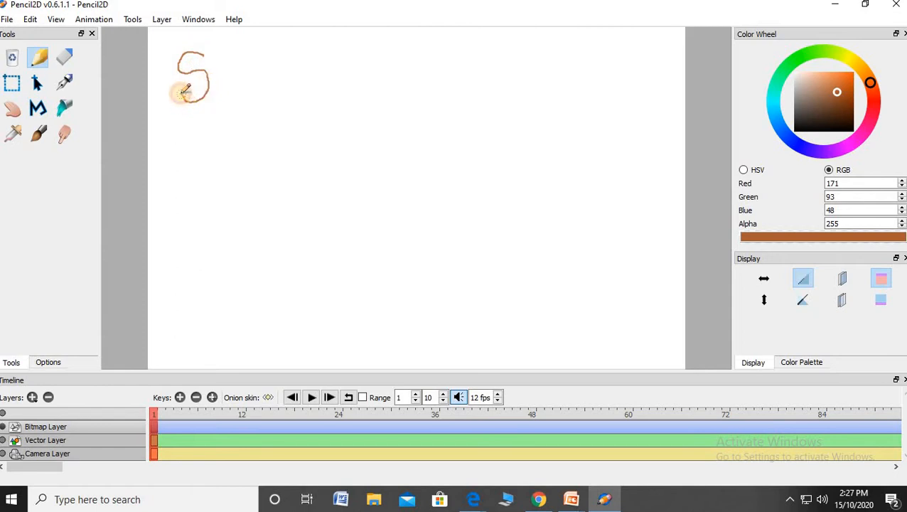
mouse_move(223, 54)
left_mouse_down()
mouse_move(261, 55)
mouse_move(243, 55)
mouse_move(240, 96)
mouse_move(226, 103)
mouse_move(255, 101)
left_mouse_up()
mouse_move(300, 55)
left_mouse_down()
mouse_move(291, 98)
mouse_move(306, 55)
mouse_move(325, 55)
left_mouse_up()
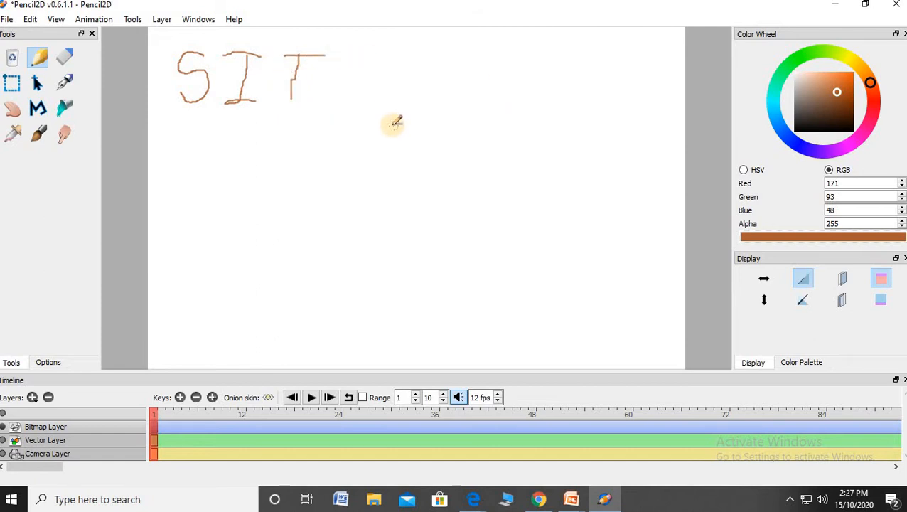
- Check the practical related questions in 22024 AMT FC.pdf and return to the Pencil2D drawing
left_click(9, 20)
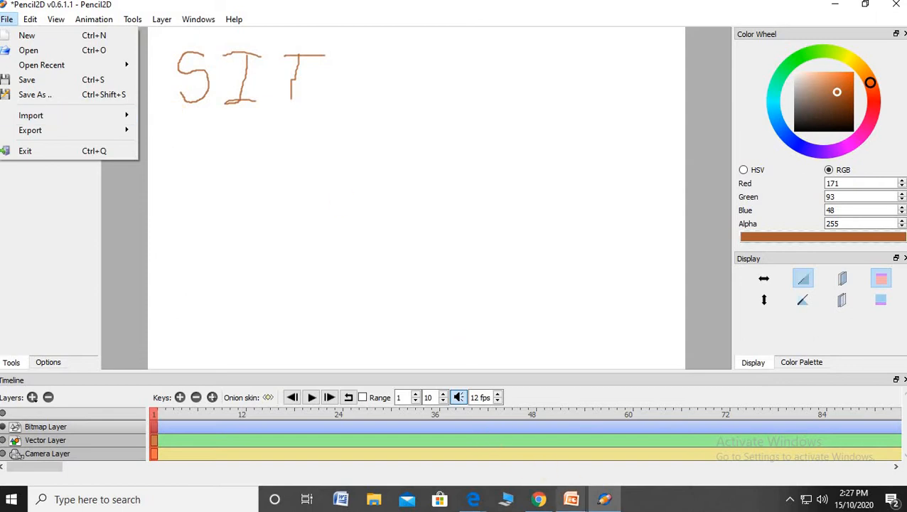
mouse_move(571, 508)
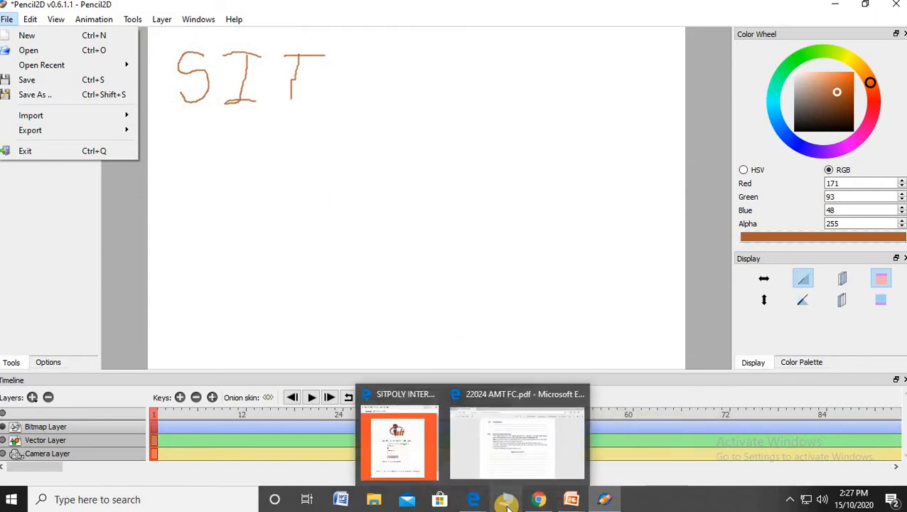
left_click(472, 498)
left_click(516, 471)
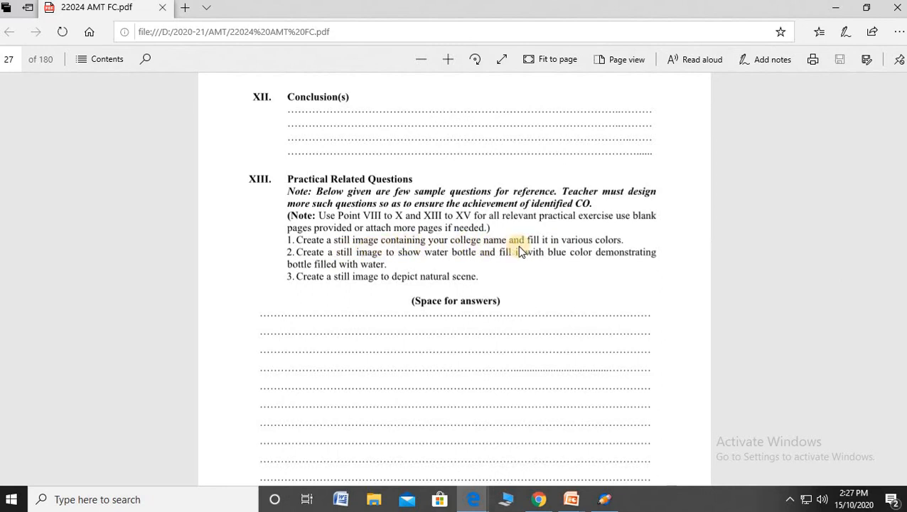
left_click(601, 498)
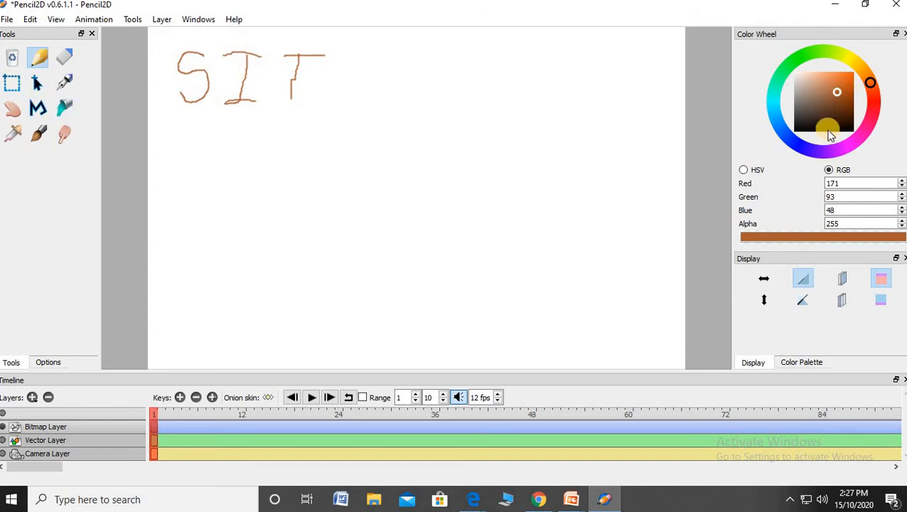
- Handwrite POLYT beside SIT in violet-blue (RGB 73, 48, 171) and dismiss the autosave reminder without saving
left_click(805, 152)
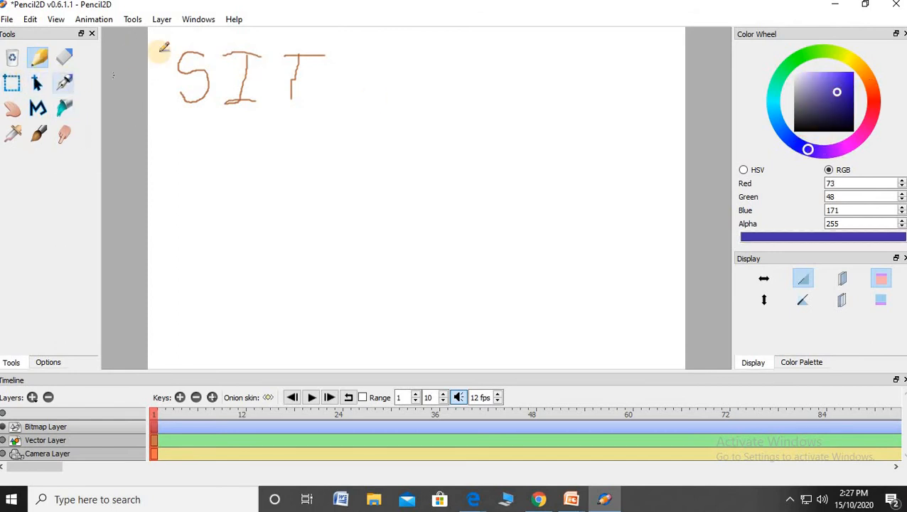
mouse_move(382, 52)
left_mouse_down()
mouse_move(374, 113)
mouse_move(383, 60)
mouse_move(396, 51)
mouse_move(403, 74)
mouse_move(375, 91)
left_mouse_up()
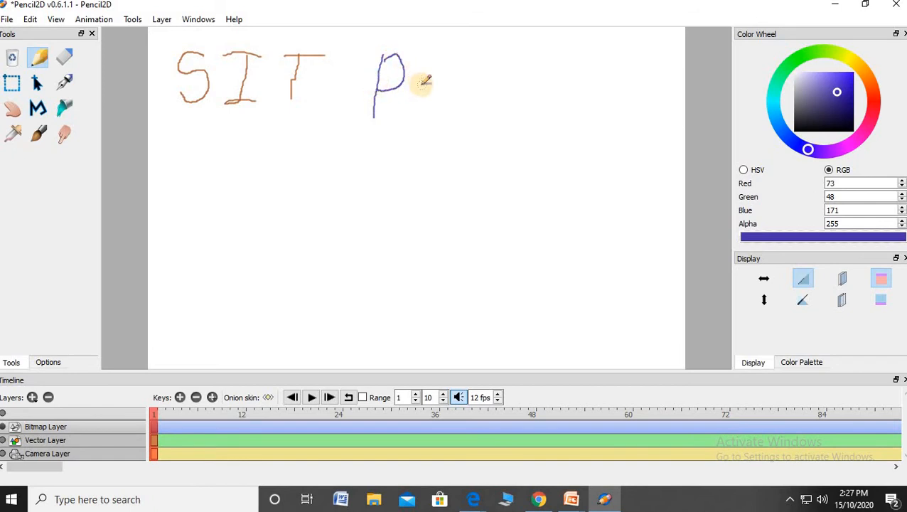
mouse_move(431, 59)
left_mouse_down()
mouse_move(412, 94)
mouse_move(417, 103)
mouse_move(434, 77)
mouse_move(429, 59)
mouse_move(442, 61)
mouse_move(460, 113)
left_mouse_up()
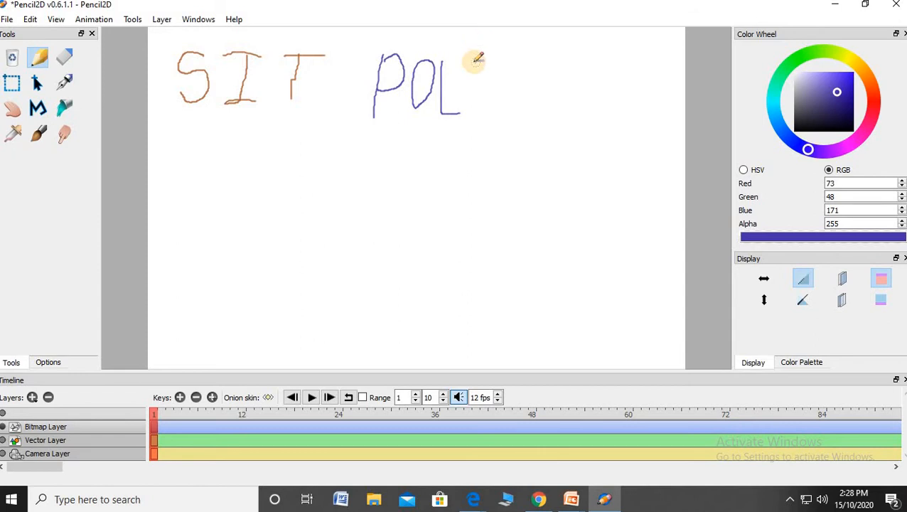
mouse_move(475, 63)
left_mouse_down()
mouse_move(505, 60)
mouse_move(490, 79)
mouse_move(488, 131)
left_mouse_up()
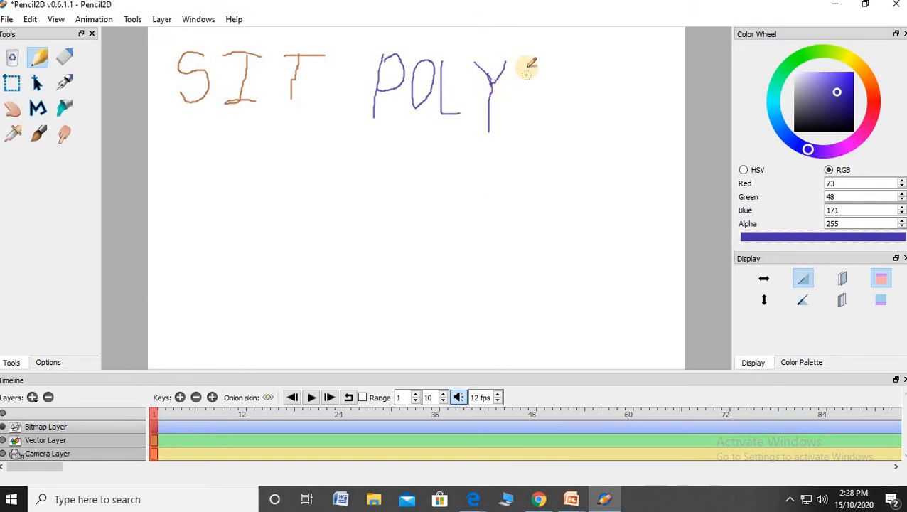
left_click_drag(525, 65, 524, 112)
left_click_drag(508, 65, 553, 60)
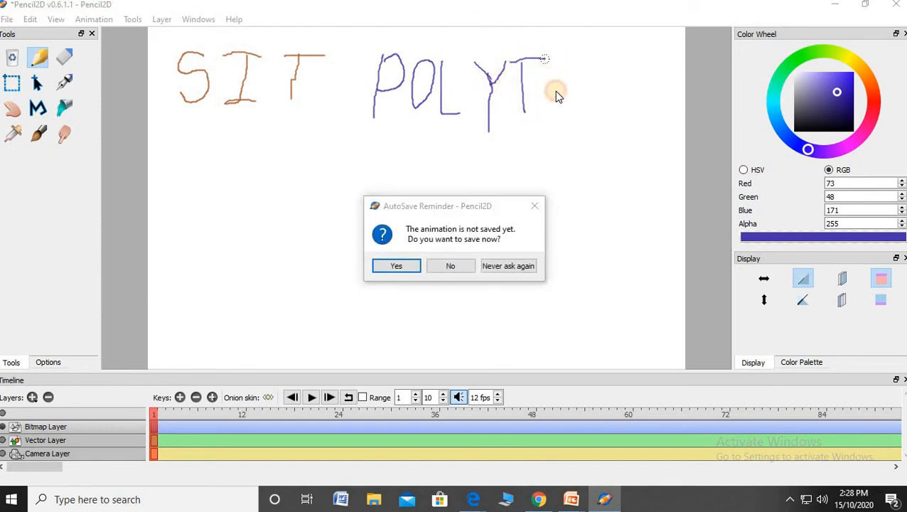
left_click(538, 208)
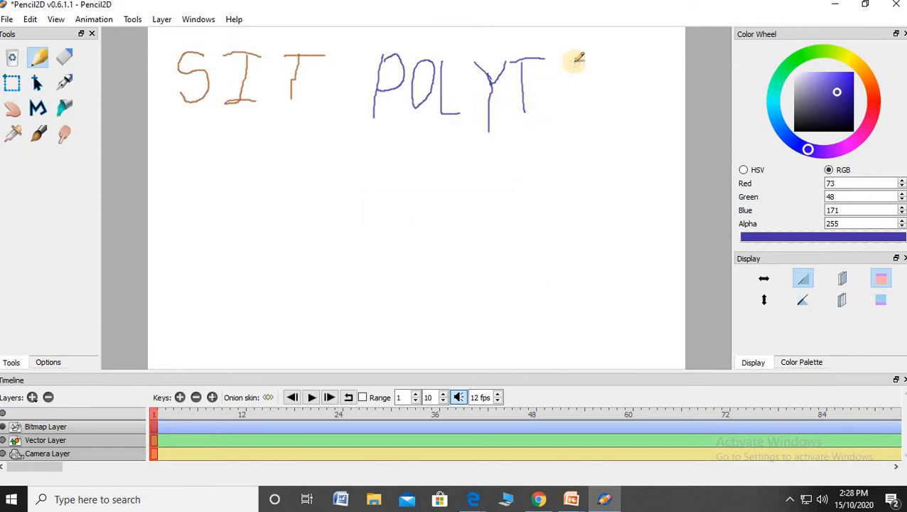
- Add the letters ECHNIC in the same violet-blue to complete the word POLYTECHNIC
left_click_drag(554, 57, 552, 107)
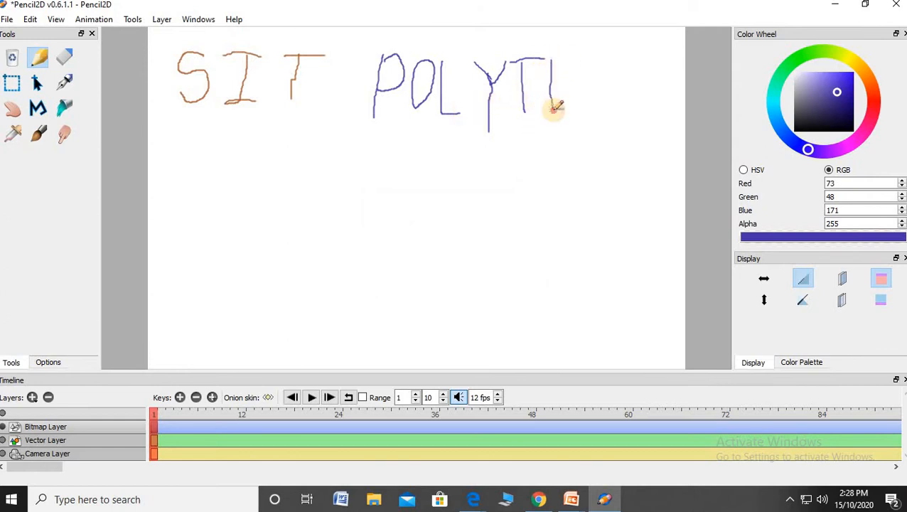
mouse_move(552, 61)
left_mouse_down()
mouse_move(544, 82)
mouse_move(569, 101)
left_mouse_up()
left_click_drag(582, 64, 576, 108)
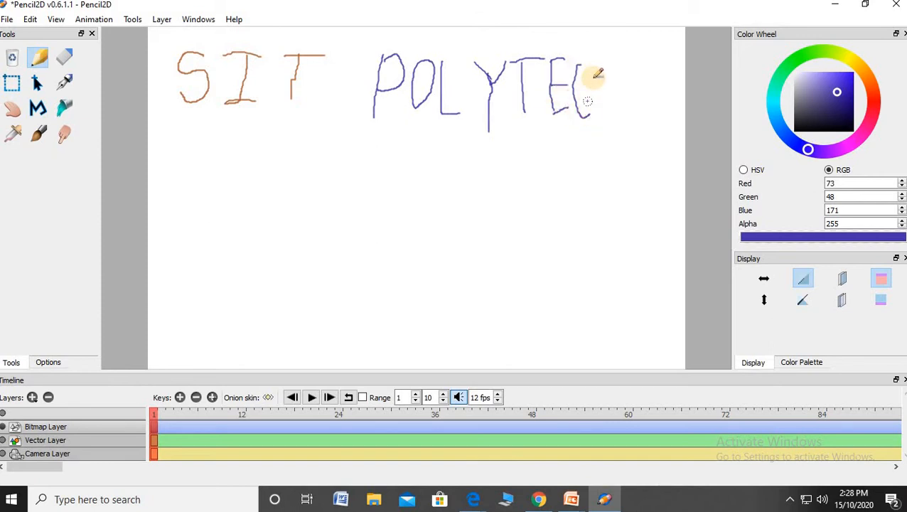
mouse_move(599, 61)
left_mouse_down()
mouse_move(607, 116)
mouse_move(623, 87)
left_mouse_up()
left_click_drag(623, 60, 629, 127)
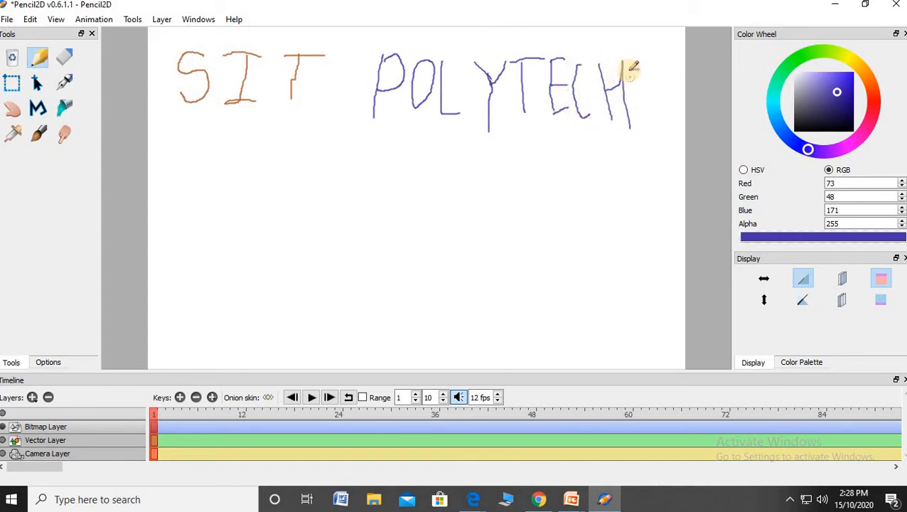
left_click_drag(632, 67, 632, 125)
mouse_move(634, 71)
left_mouse_down()
mouse_move(647, 108)
mouse_move(646, 66)
mouse_move(656, 66)
mouse_move(661, 103)
mouse_move(654, 112)
mouse_move(651, 69)
mouse_move(679, 66)
mouse_move(667, 73)
mouse_move(680, 109)
left_mouse_up()
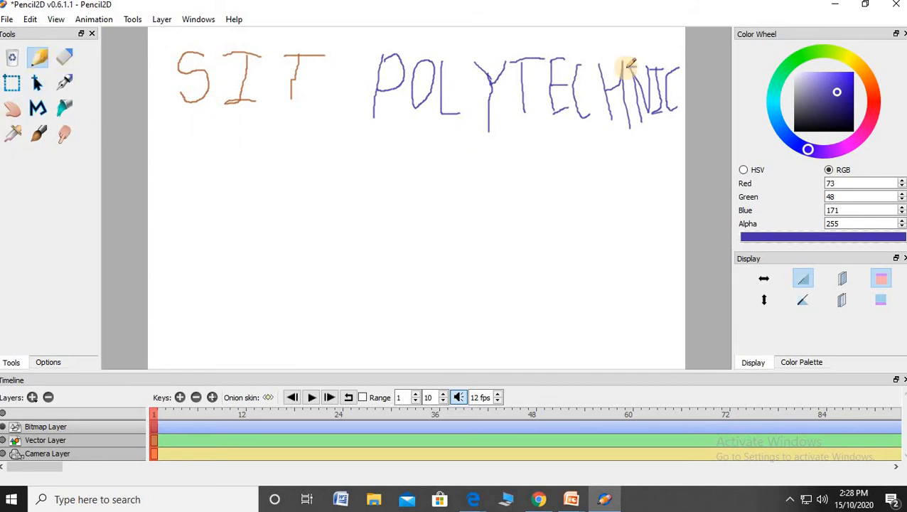
- Set the pencil colour to grey (RGB 138, 142, 129) and draw one short curved test stroke below SIT
left_click(849, 105)
mouse_move(851, 112)
left_mouse_down()
mouse_move(870, 138)
mouse_move(857, 144)
mouse_move(824, 97)
mouse_move(797, 122)
mouse_move(805, 128)
mouse_move(769, 131)
mouse_move(817, 99)
mouse_move(800, 99)
left_mouse_up()
left_click_drag(213, 228, 294, 249)
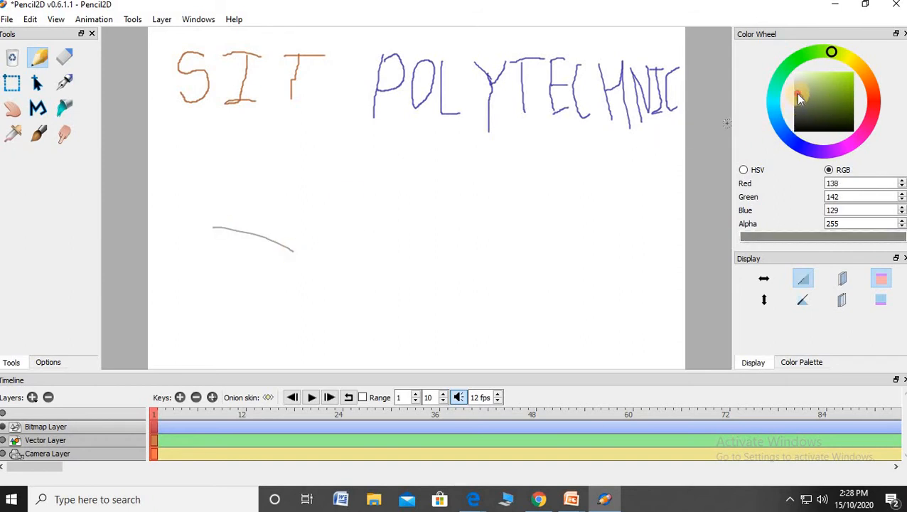
- Set the pencil colour to purple (RGB 107, 14, 165) and handwrite an S, an I and an L-shaped stroke below the college name
left_click_drag(799, 98, 847, 98)
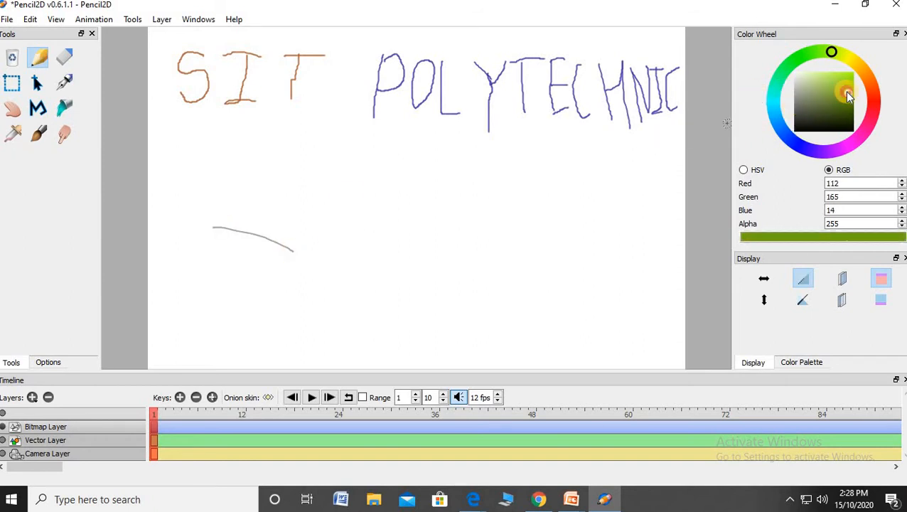
mouse_move(807, 57)
left_mouse_down()
mouse_move(774, 99)
mouse_move(801, 158)
mouse_move(779, 67)
mouse_move(830, 151)
left_mouse_up()
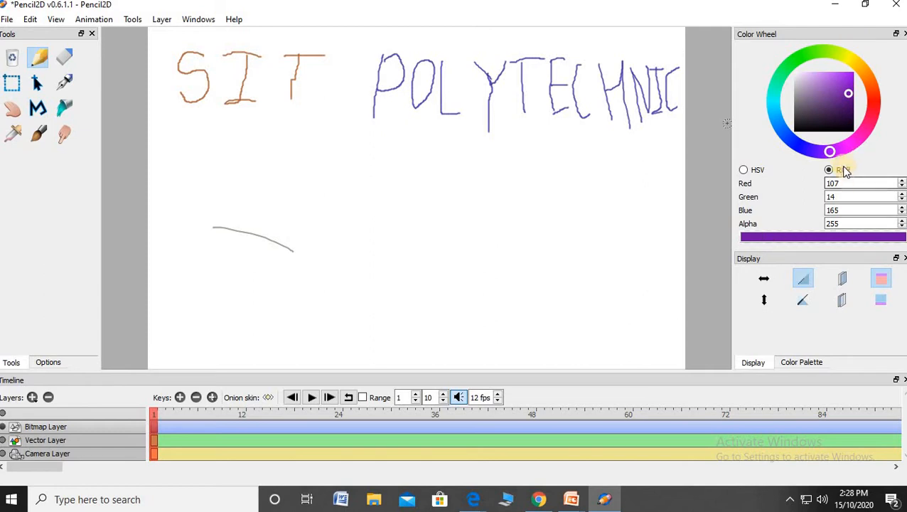
left_click(743, 169)
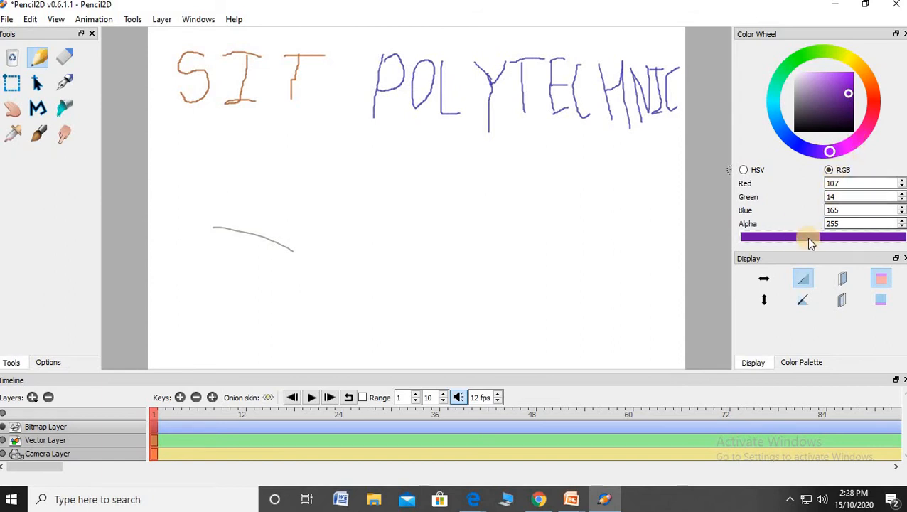
mouse_move(329, 190)
left_mouse_down()
mouse_move(321, 232)
mouse_move(362, 267)
left_mouse_up()
left_click_drag(458, 204, 446, 264)
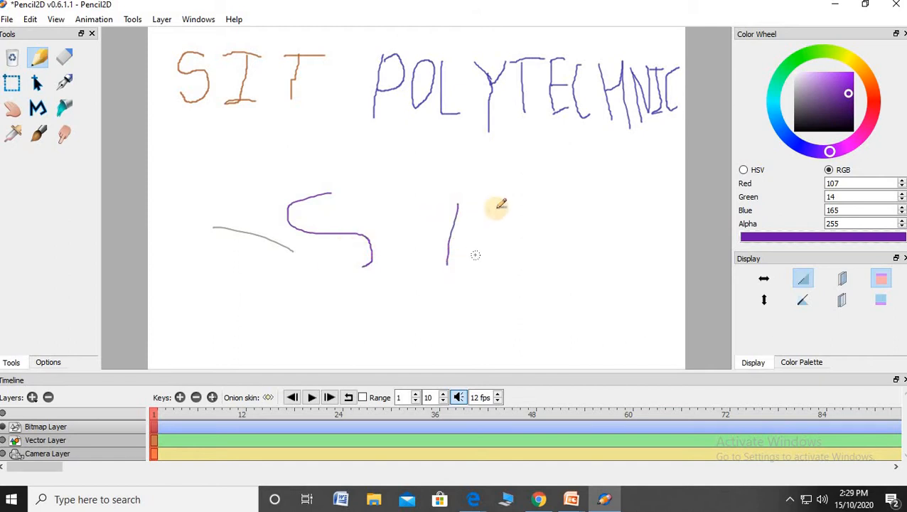
left_click_drag(510, 196, 596, 257)
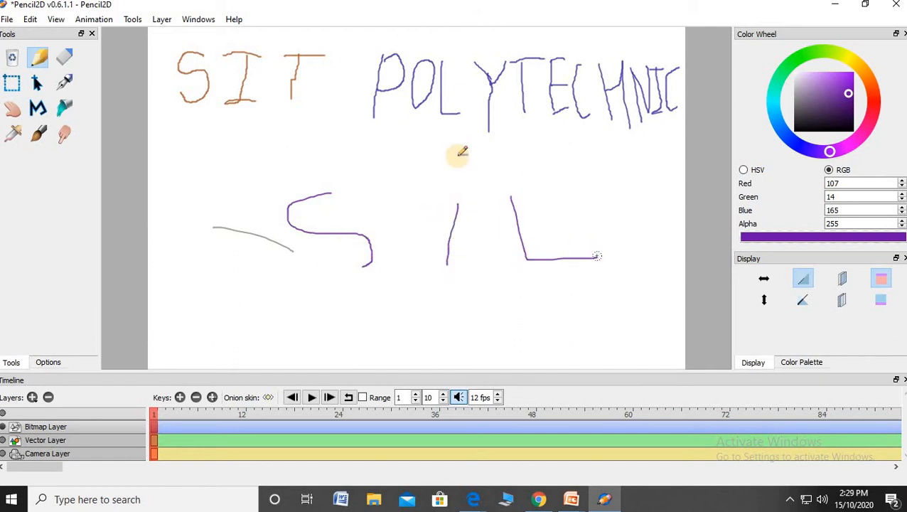
- Start a new blank drawing without saving the college name artwork
left_click(8, 19)
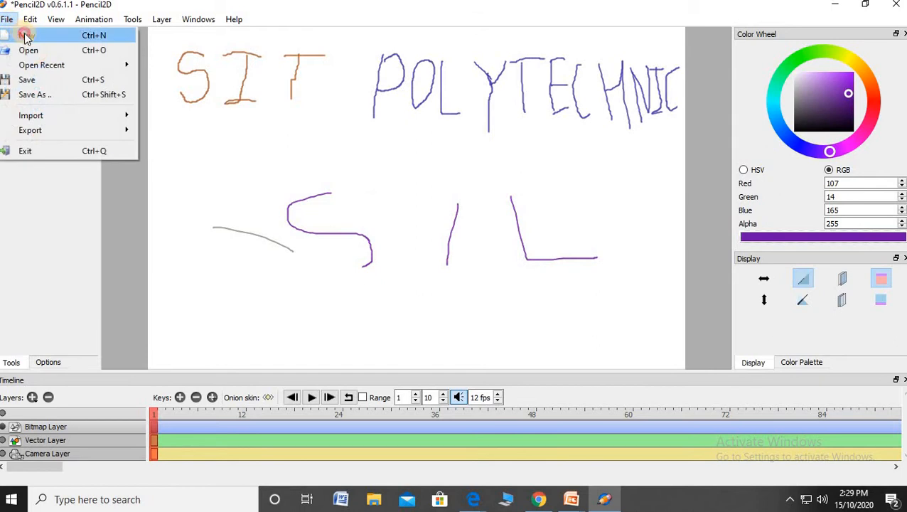
left_click(22, 32)
left_click(457, 268)
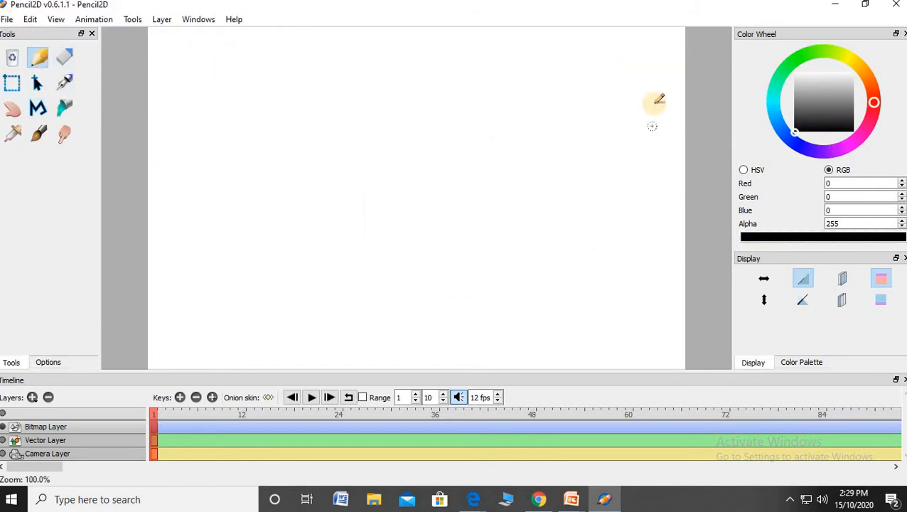
- Try green and magenta hues while keeping black (RGB 0, 0, 0), handwriting six S letters across the canvas
left_click(774, 91)
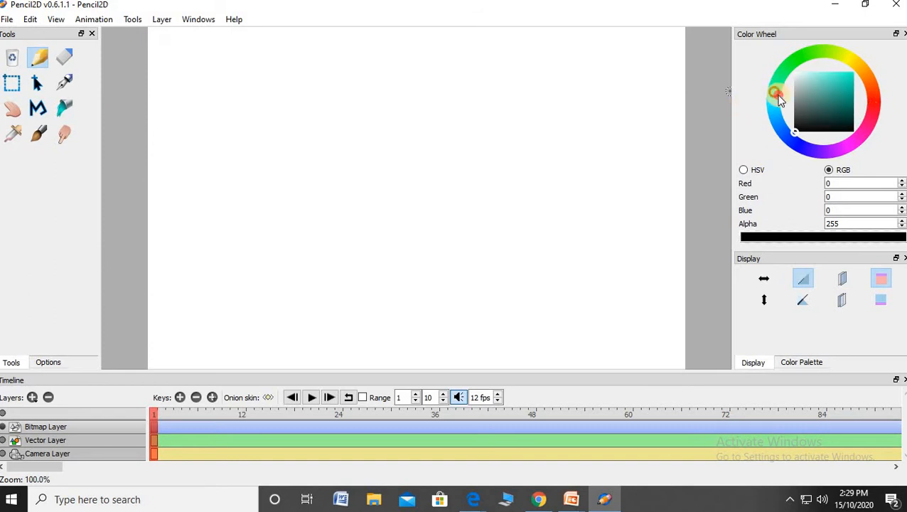
mouse_move(372, 85)
left_mouse_down()
mouse_move(334, 115)
mouse_move(365, 139)
mouse_move(323, 161)
left_mouse_up()
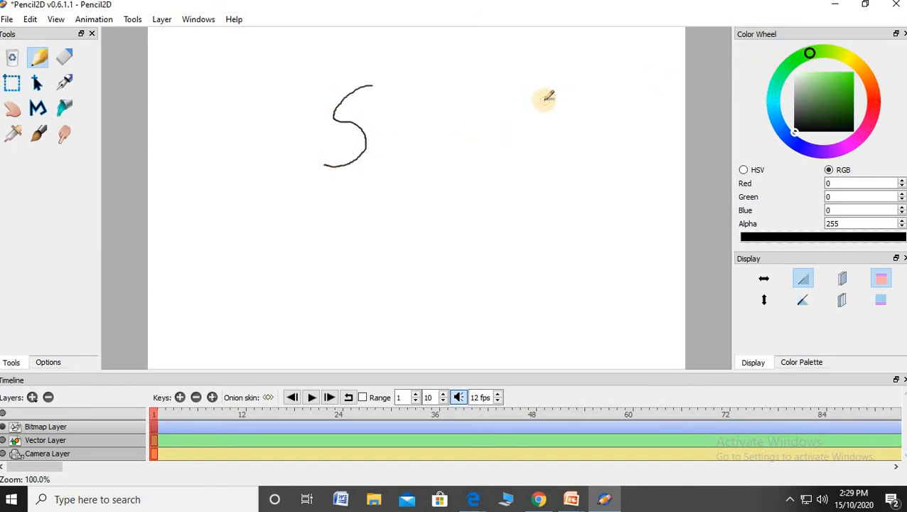
mouse_move(535, 81)
left_mouse_down()
mouse_move(490, 108)
mouse_move(521, 131)
mouse_move(476, 160)
left_mouse_up()
mouse_move(590, 112)
left_mouse_down()
mouse_move(549, 121)
mouse_move(586, 178)
mouse_move(543, 207)
left_mouse_up()
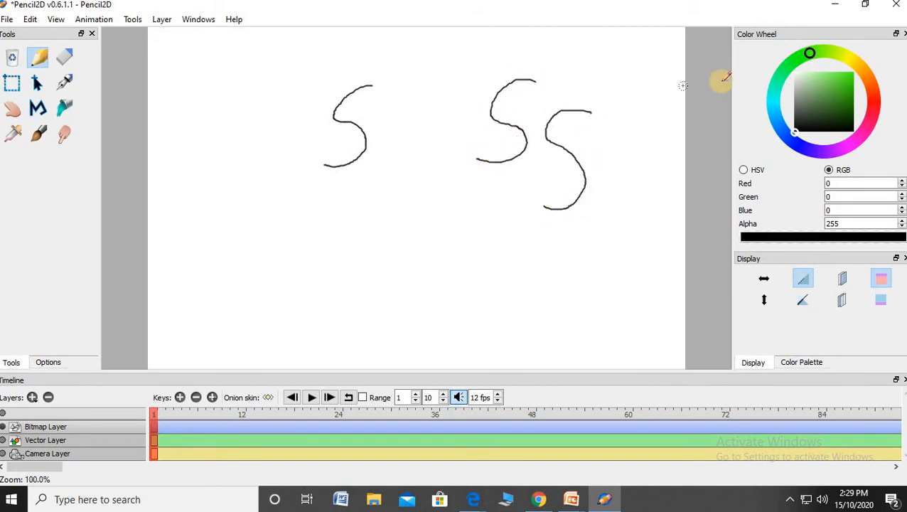
left_click(857, 137)
mouse_move(643, 90)
left_mouse_down()
mouse_move(639, 139)
mouse_move(607, 176)
left_mouse_up()
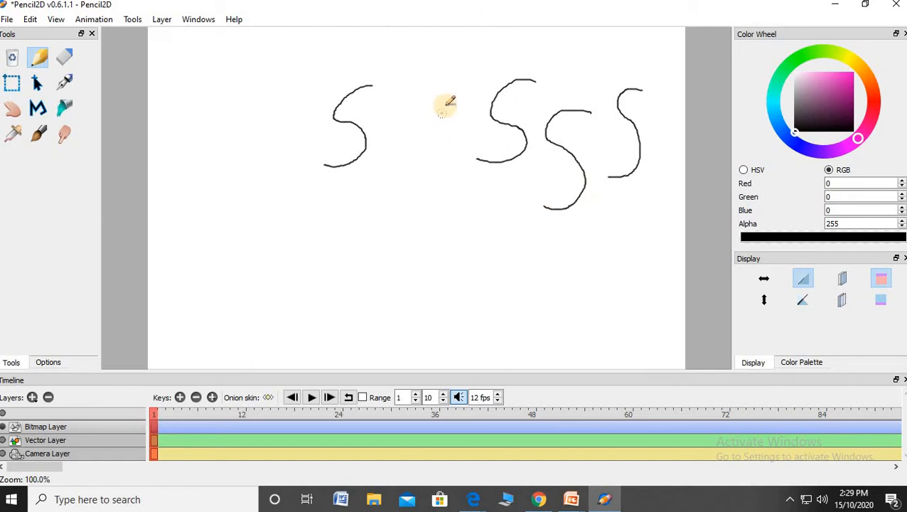
mouse_move(445, 105)
left_mouse_down()
mouse_move(404, 134)
mouse_move(438, 205)
mouse_move(386, 212)
left_mouse_up()
mouse_move(479, 133)
left_mouse_down()
mouse_move(491, 191)
mouse_move(465, 249)
left_mouse_up()
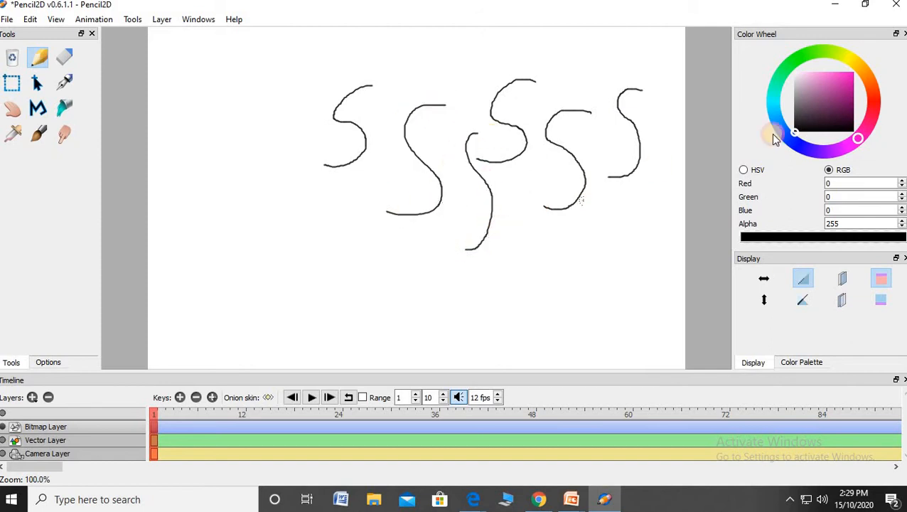
- Set the pencil colour to dark purple (RGB 81, 15, 79) and handwrite two S letters left of the black ones
left_click(795, 133)
left_click(845, 105)
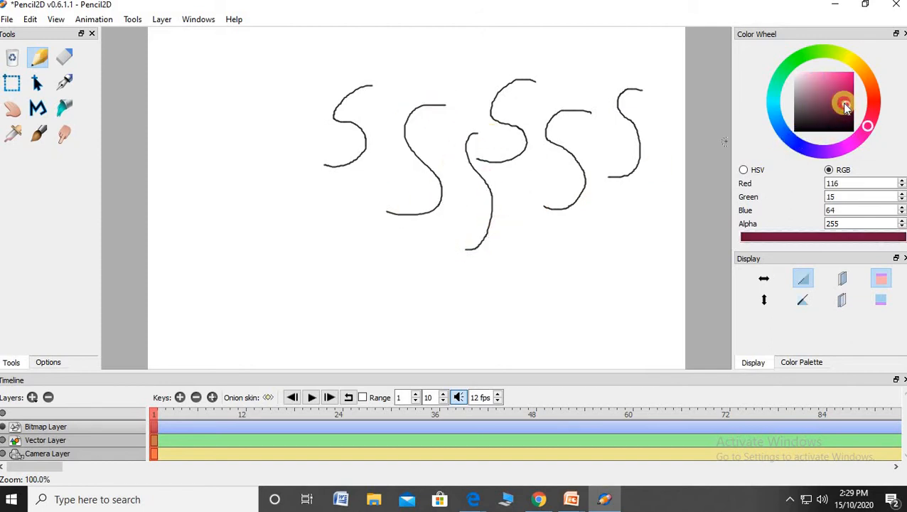
left_click(840, 80)
left_click(841, 113)
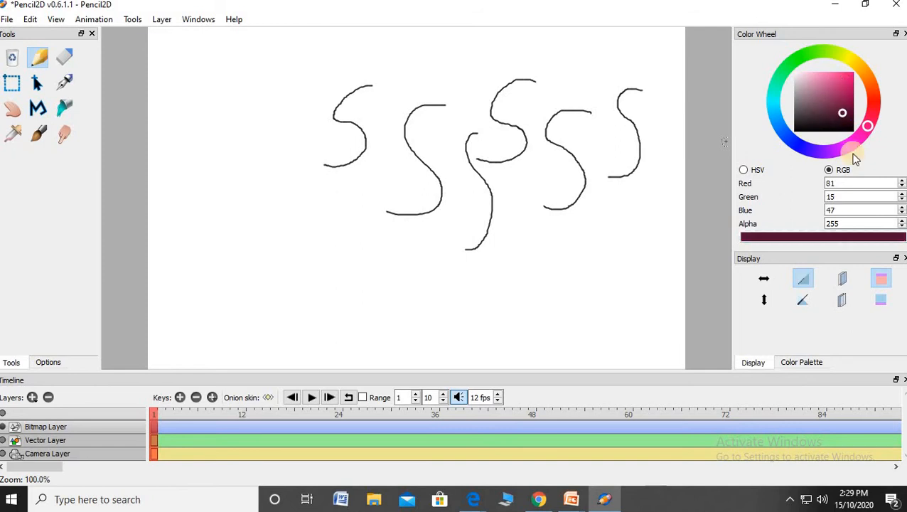
left_click(850, 144)
left_click_drag(285, 93, 244, 152)
mouse_move(238, 100)
left_mouse_down()
mouse_move(209, 101)
mouse_move(228, 153)
mouse_move(200, 172)
left_mouse_up()
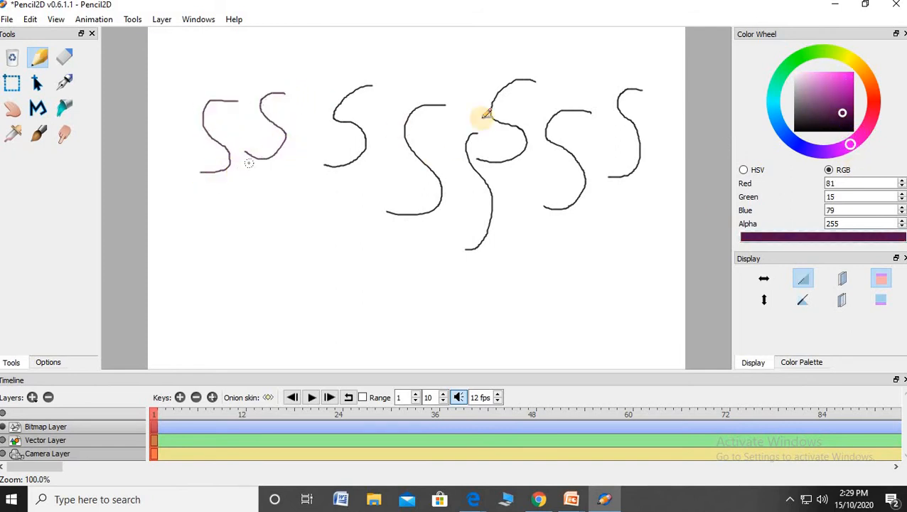
- Set the pencil colour to dark blue (RGB 15, 30, 81) and handwrite two S letters below the purple ones
left_click(787, 137)
mouse_move(312, 200)
left_mouse_down()
mouse_move(286, 228)
mouse_move(224, 255)
left_mouse_up()
mouse_move(334, 214)
left_mouse_down()
mouse_move(314, 242)
mouse_move(332, 283)
left_mouse_up()
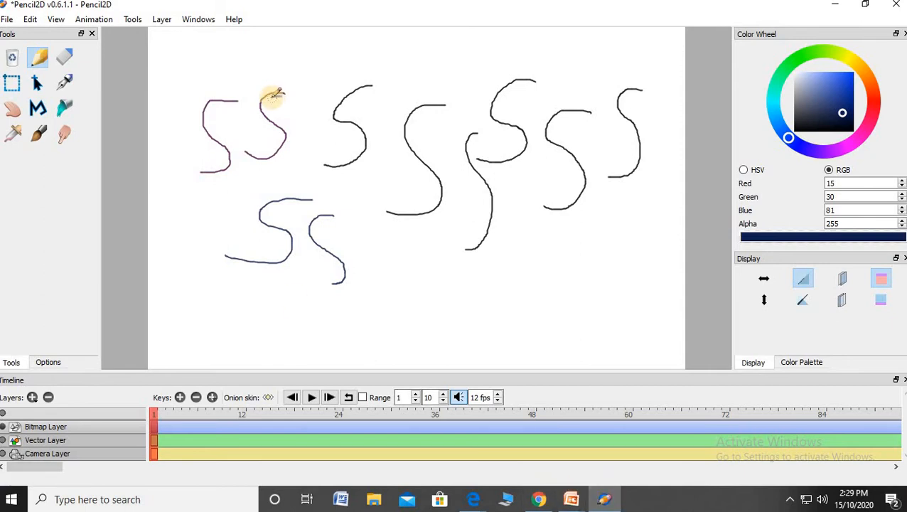
- Discard the practice S letters by starting a new drawing without saving
left_click(6, 19)
left_click(40, 49)
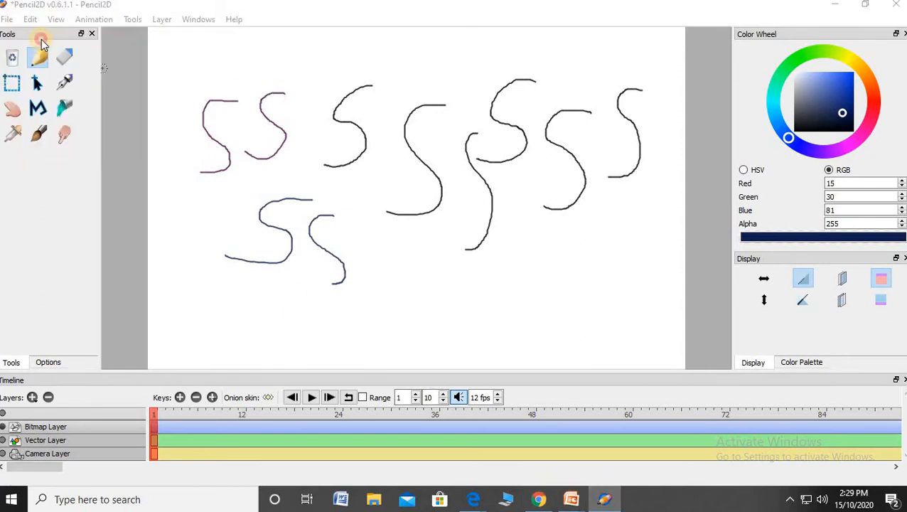
left_click(454, 266)
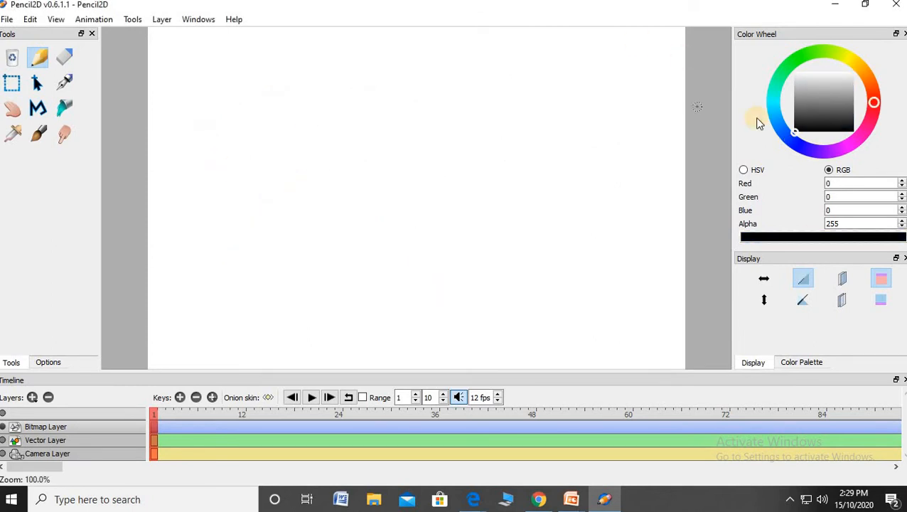
- Set the pencil colour to dark blue (RGB 37, 30, 116) and handwrite SIT in the canvas's upper-left area
left_click(836, 103)
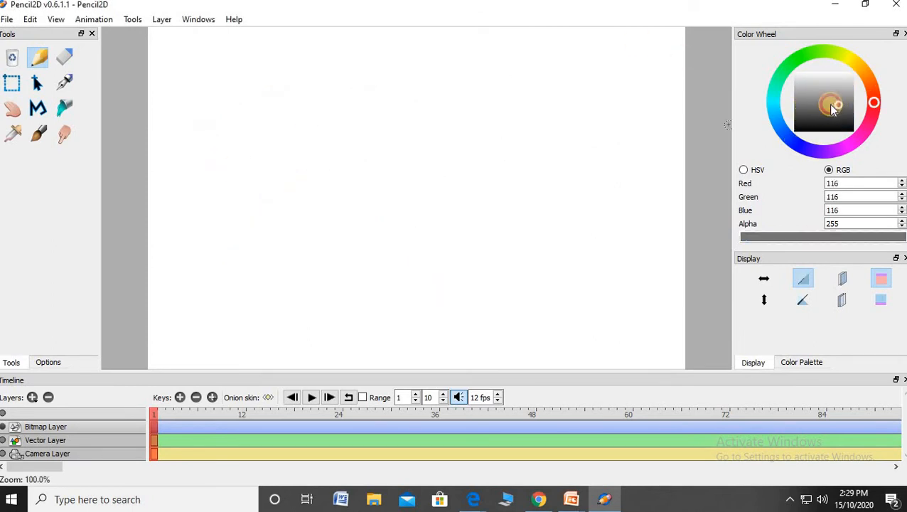
left_click(828, 148)
left_click(802, 147)
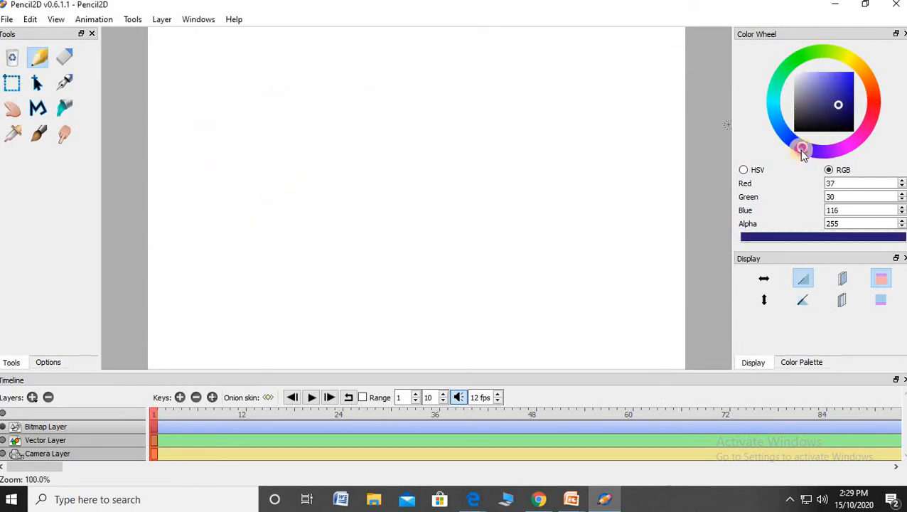
mouse_move(225, 68)
left_mouse_down()
mouse_move(212, 109)
mouse_move(196, 110)
mouse_move(252, 108)
left_mouse_up()
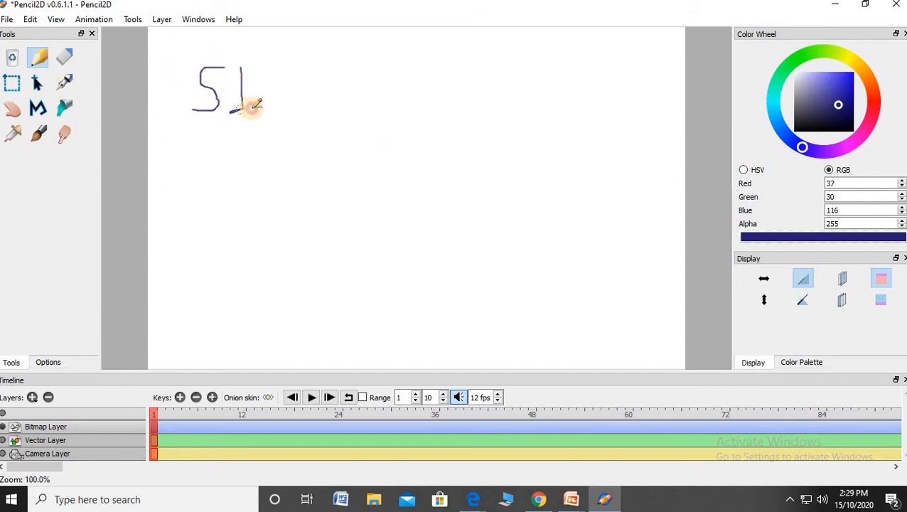
mouse_move(237, 66)
left_mouse_down()
mouse_move(289, 66)
mouse_move(291, 112)
left_mouse_up()
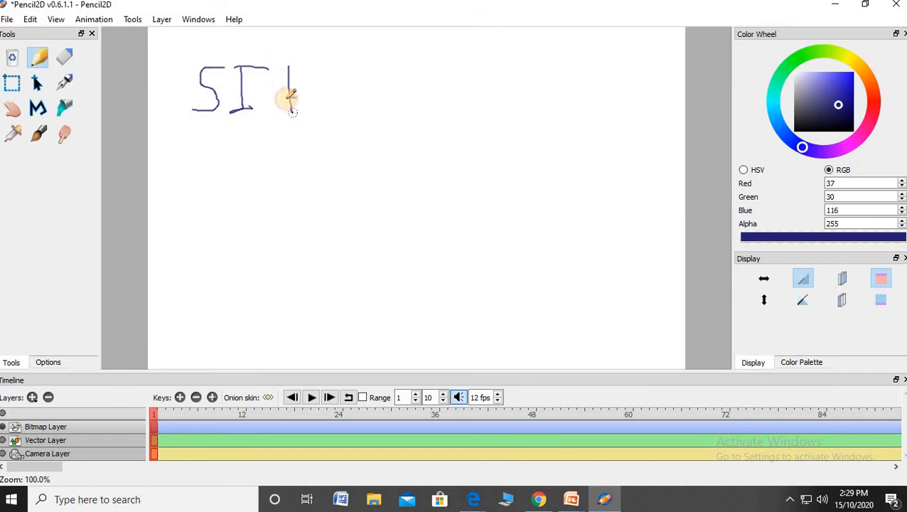
left_click_drag(277, 66, 330, 64)
- Export the drawing as an 800 by 600 PNG image named my name in E:/AMT_Practicals/Pr. no 1
left_click(6, 19)
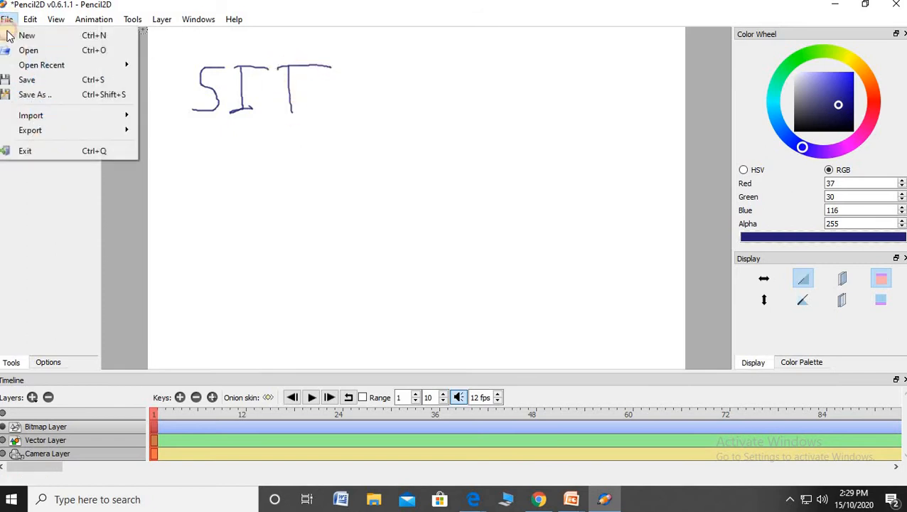
mouse_move(85, 130)
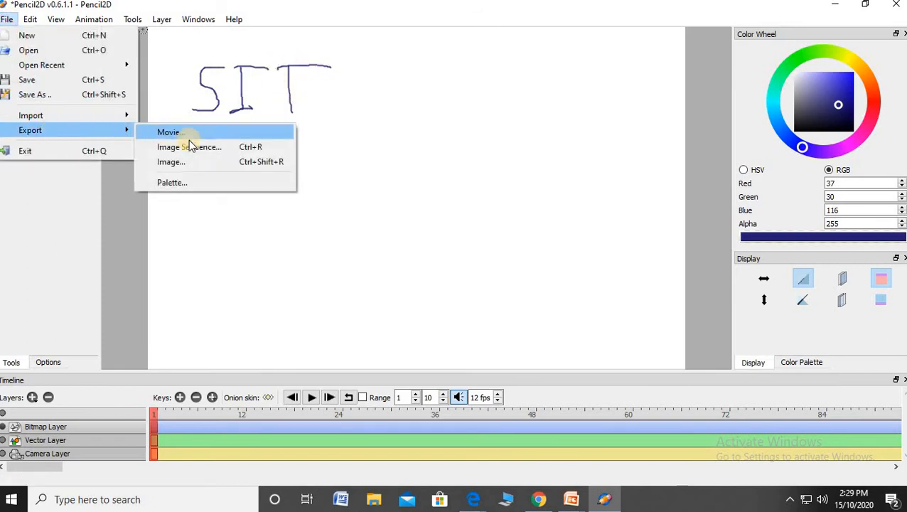
left_click(185, 160)
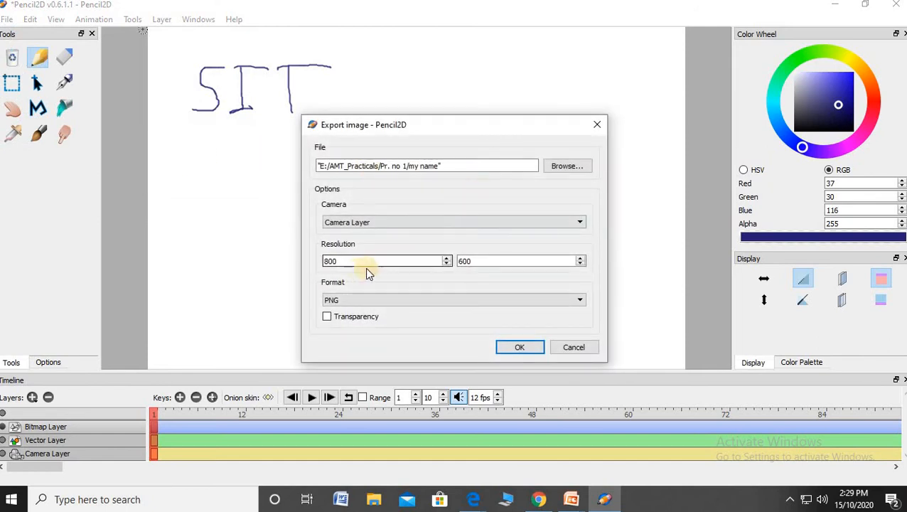
left_click(377, 300)
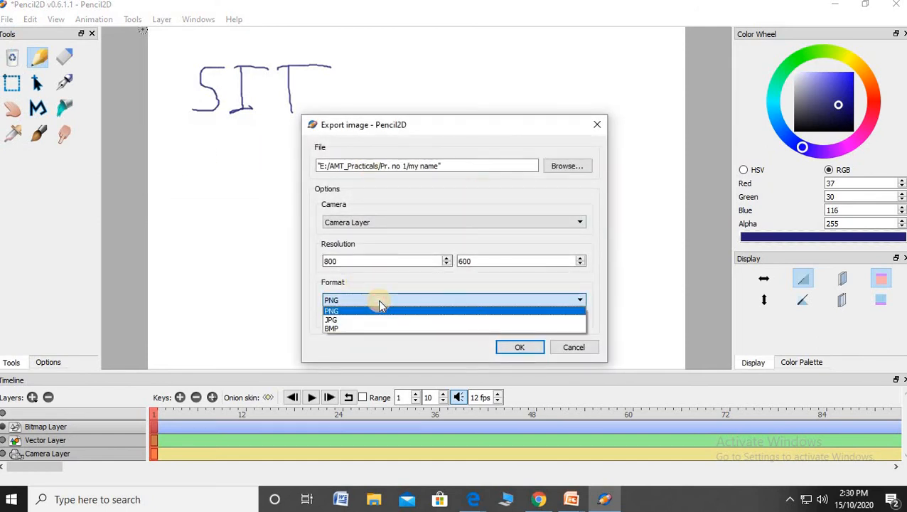
left_click(332, 328)
left_click(341, 301)
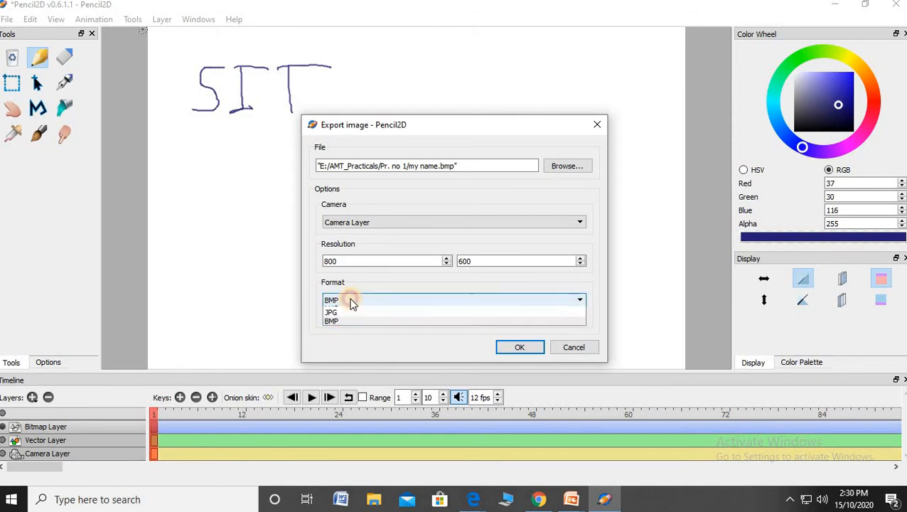
left_click(331, 311)
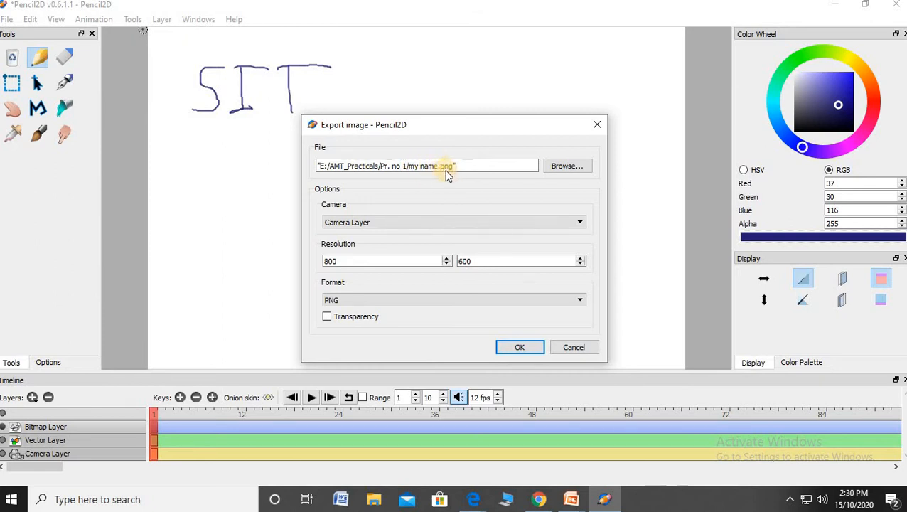
left_click(518, 350)
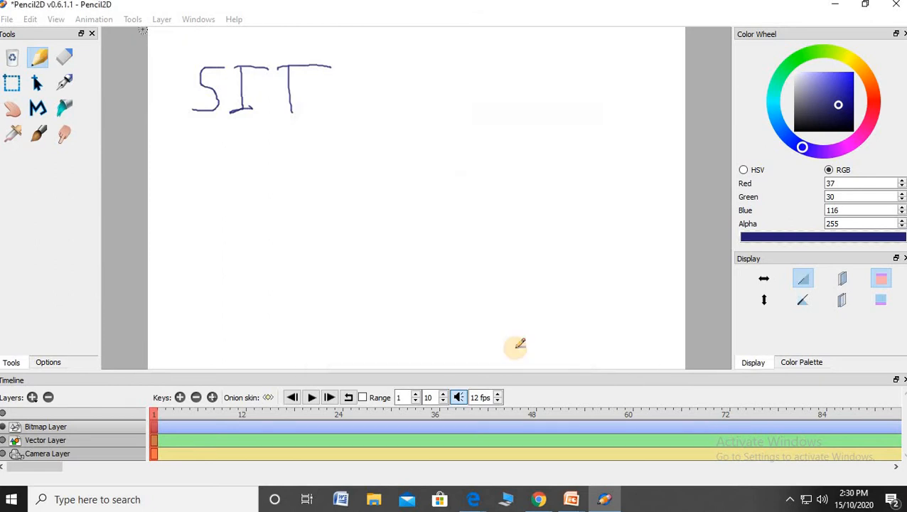
- Start a new image export, browse to E:/AMT_Practicals for the destination and add a new folder there
left_click(7, 20)
mouse_move(113, 130)
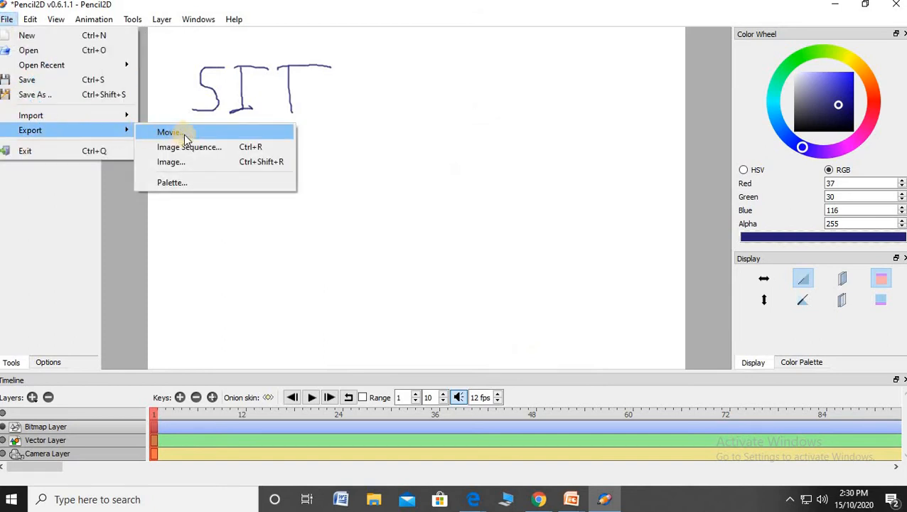
left_click(177, 163)
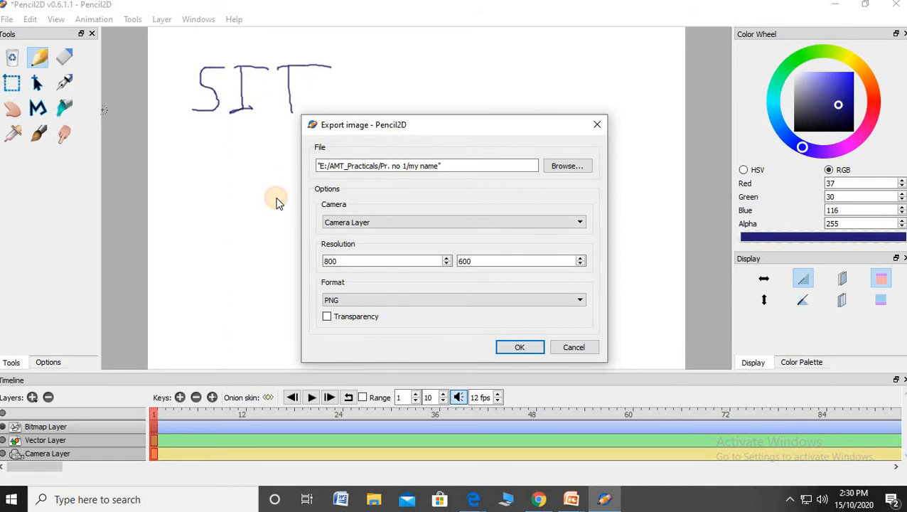
left_click(585, 169)
left_click(548, 166)
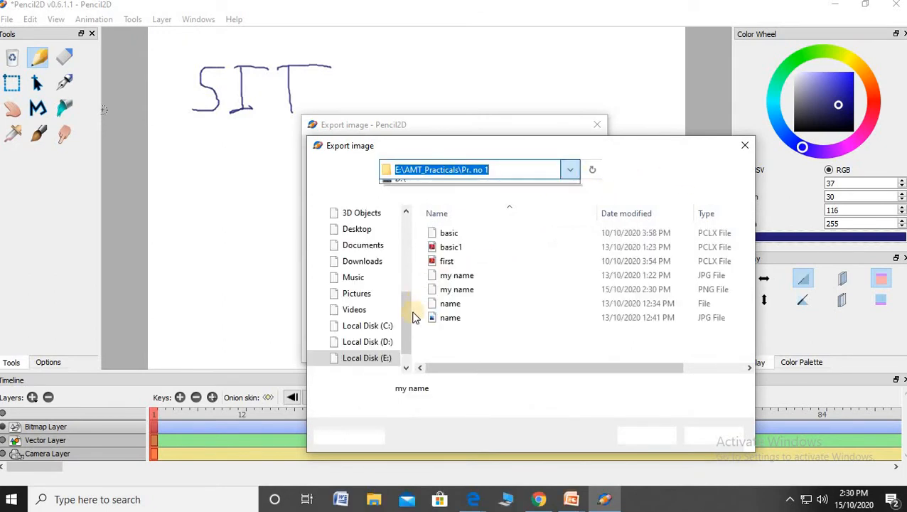
left_click(360, 359)
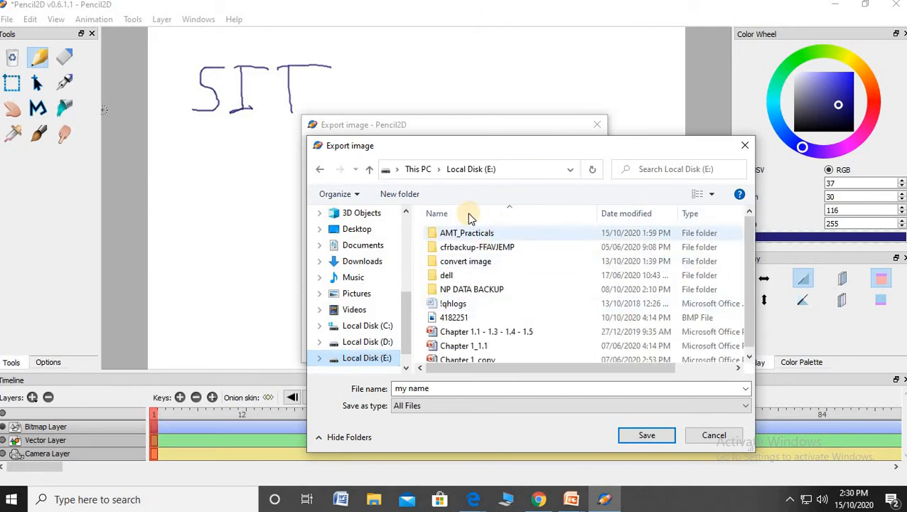
double_click(442, 233)
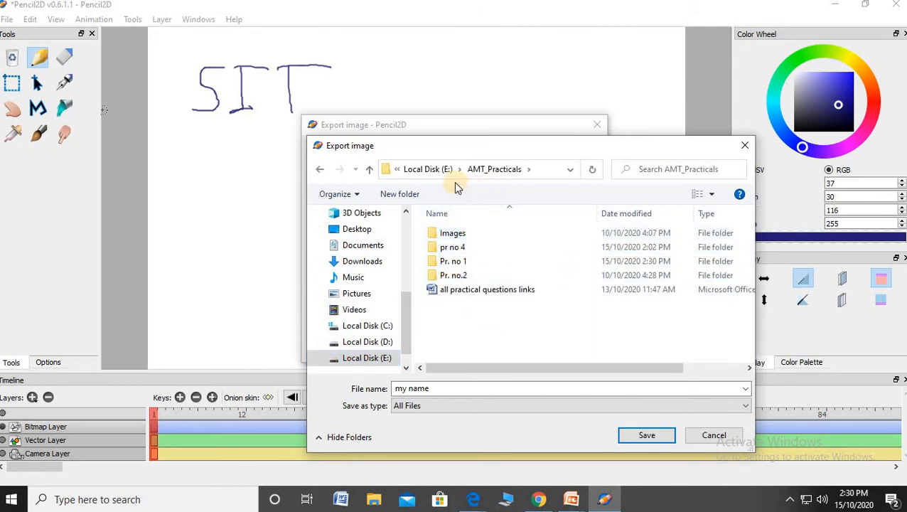
left_click(391, 195)
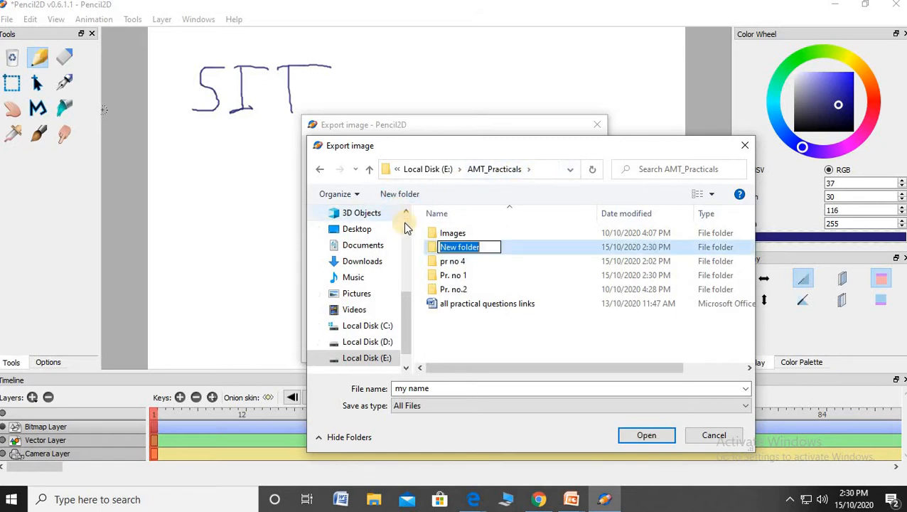
- Save the export file under the name college name in the Pr. no.2 folder
double_click(454, 290)
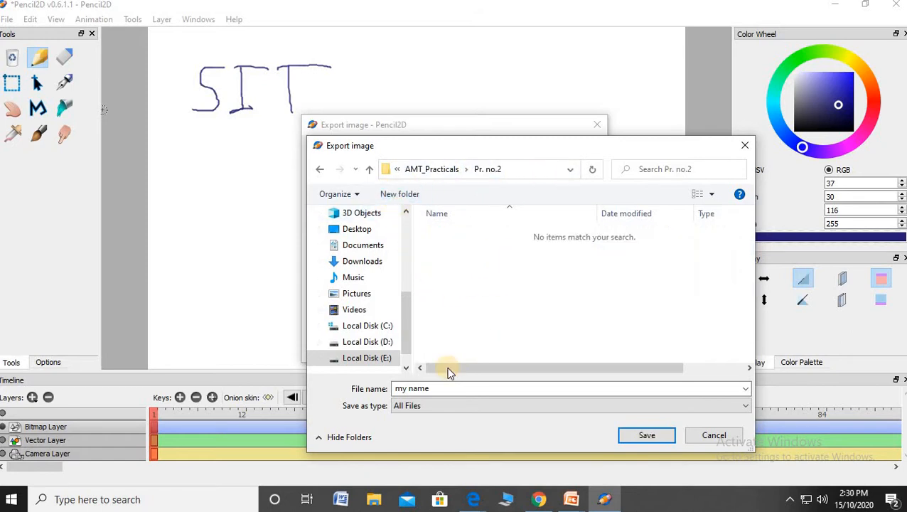
left_click(426, 388)
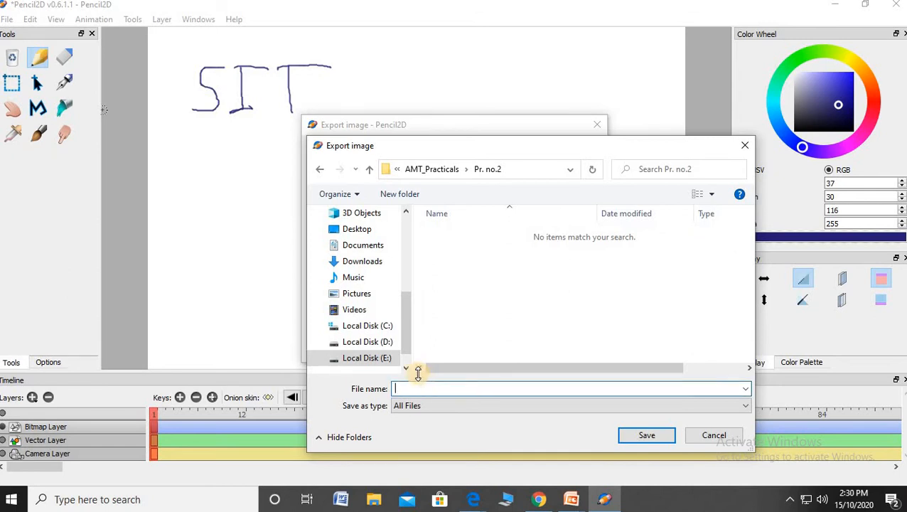
type("colleg")
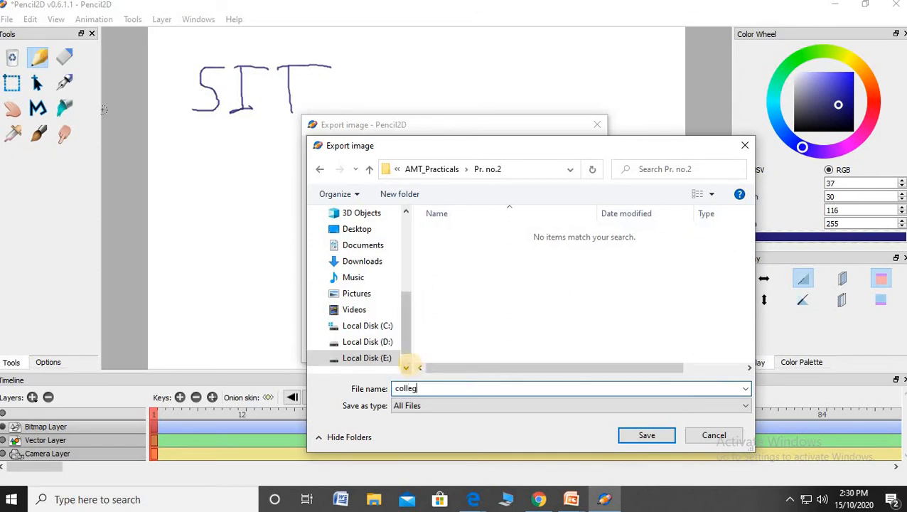
type("ame")
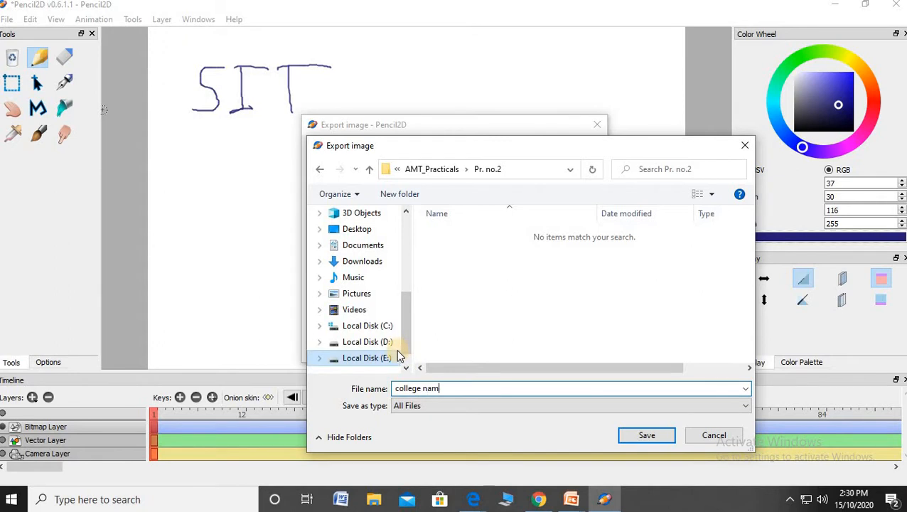
left_click(638, 438)
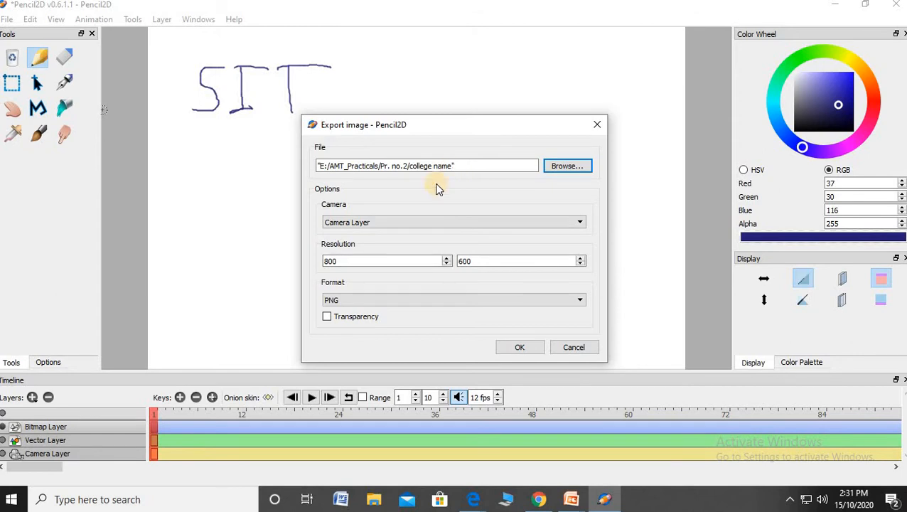
- Export the drawing as a PNG image using the Camera Layer
left_click(362, 302)
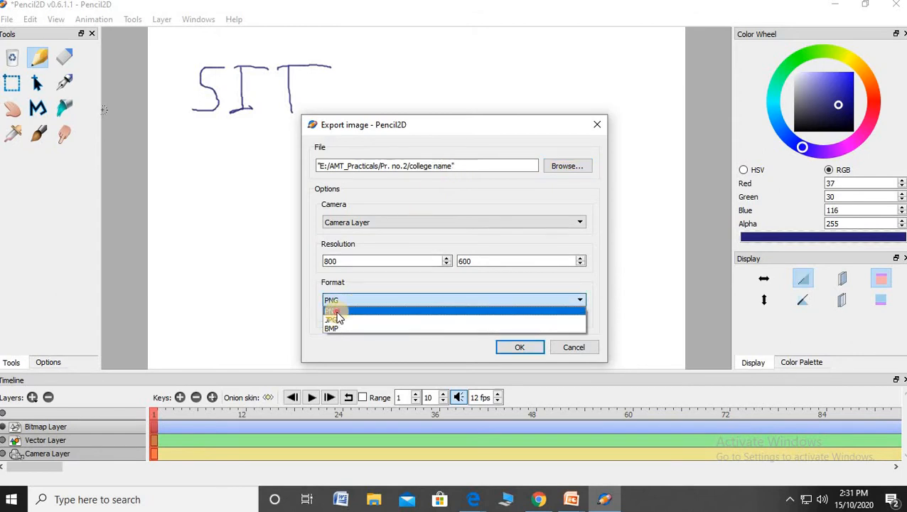
left_click(333, 311)
left_click(346, 299)
left_click(335, 306)
left_click(327, 315)
left_click(326, 317)
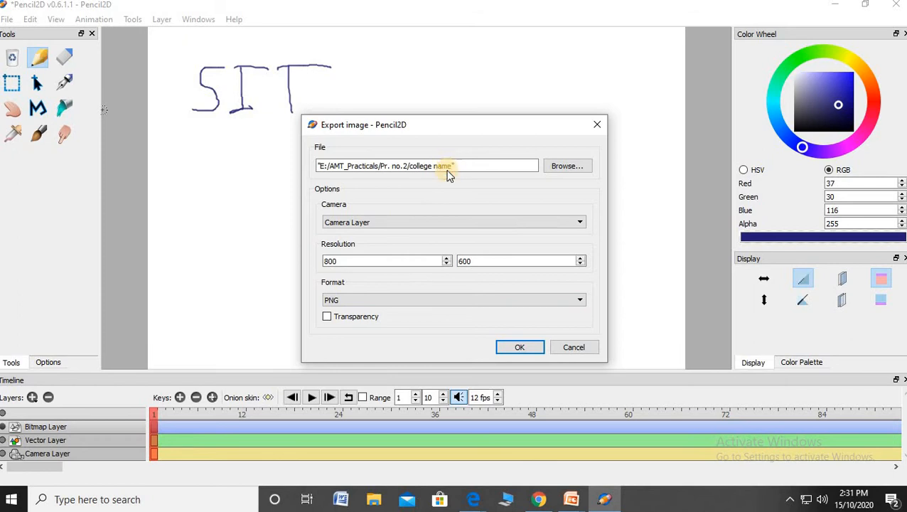
left_click(380, 222)
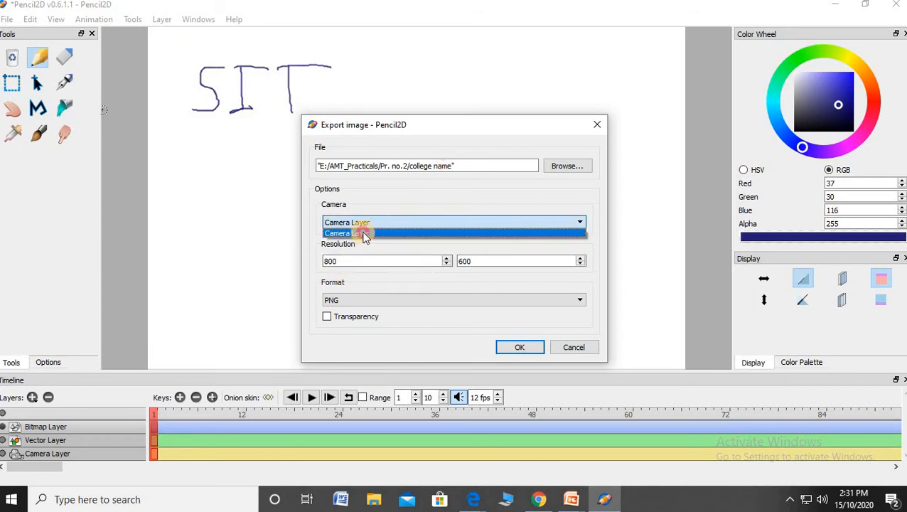
left_click(366, 233)
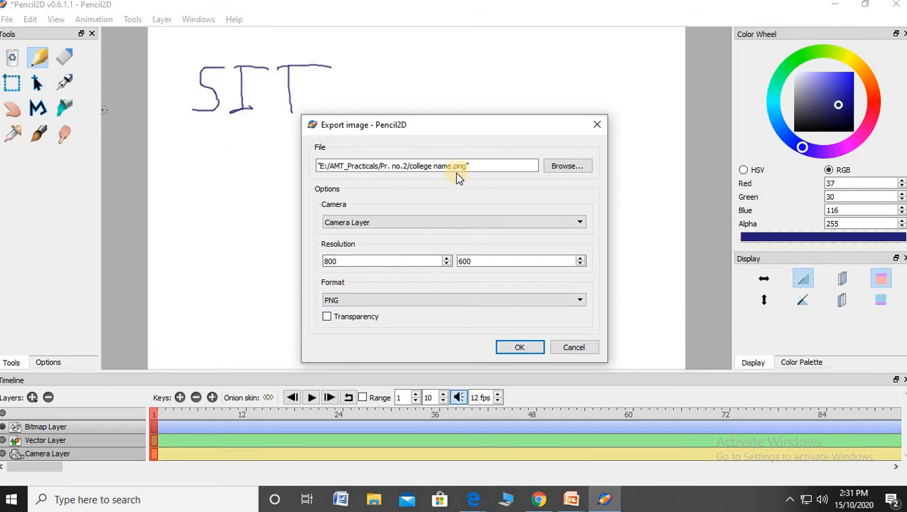
left_click(520, 346)
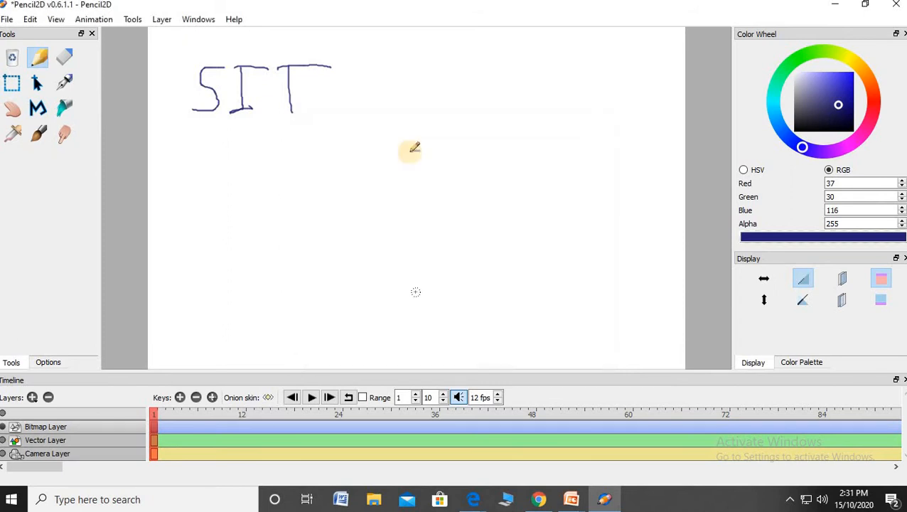
- Return to the PowerPoint slide show and advance from the Practical Related Questions slide to the Exercise slide
left_click(831, 6)
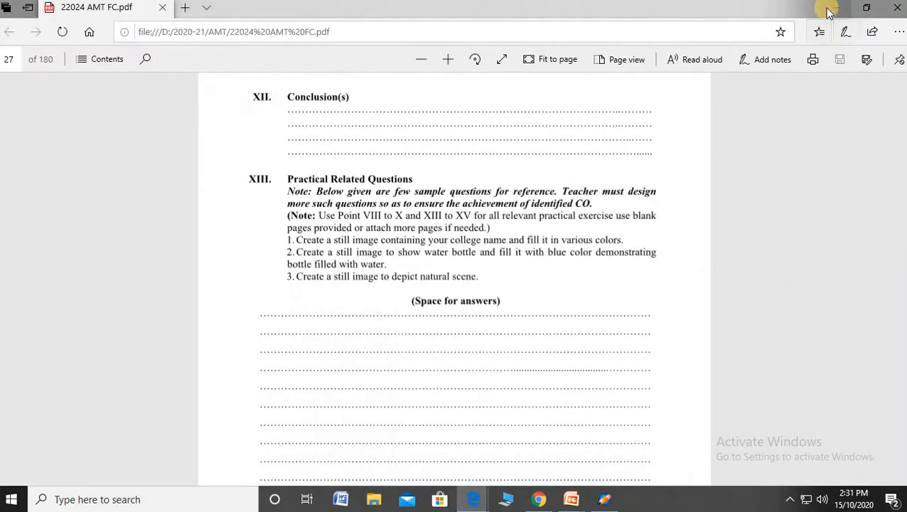
left_click(829, 9)
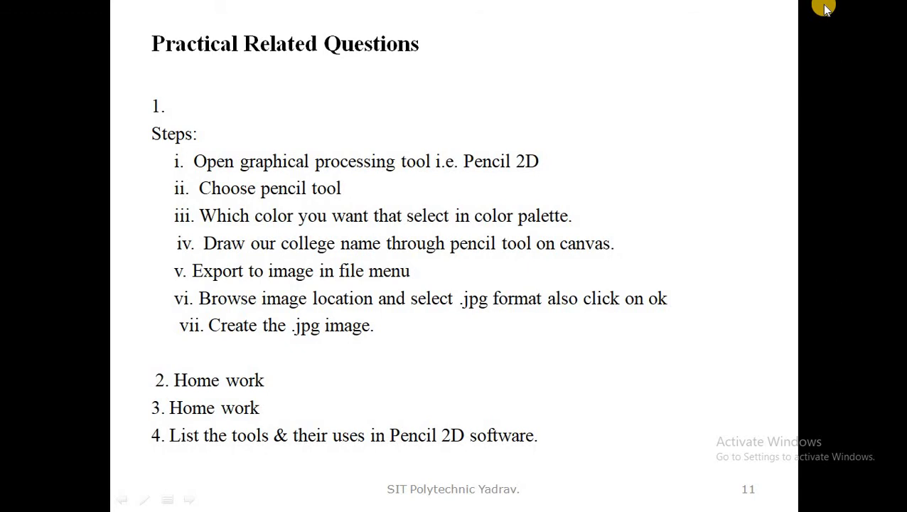
key("alt+Tab")
key("alt+Tab")
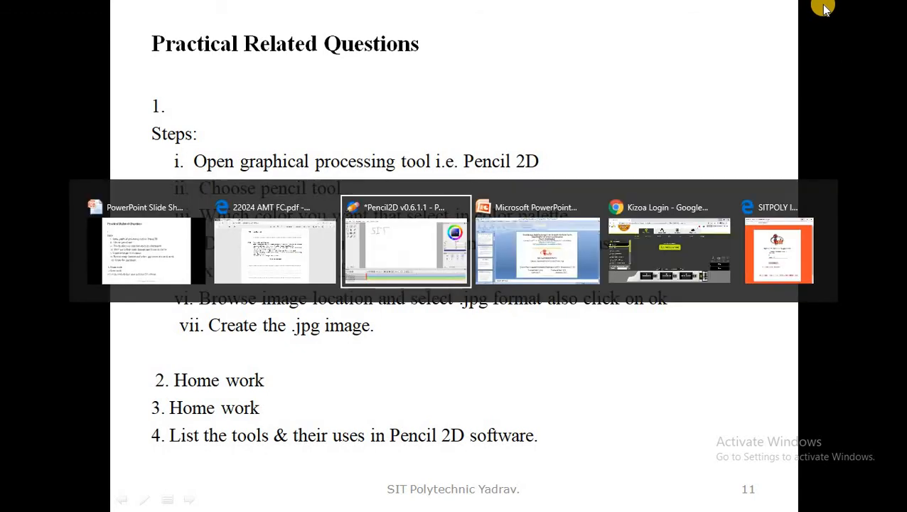
key("alt+Tab")
key("alt+Tab")
key("alt+Tab")
key("alt+Tab")
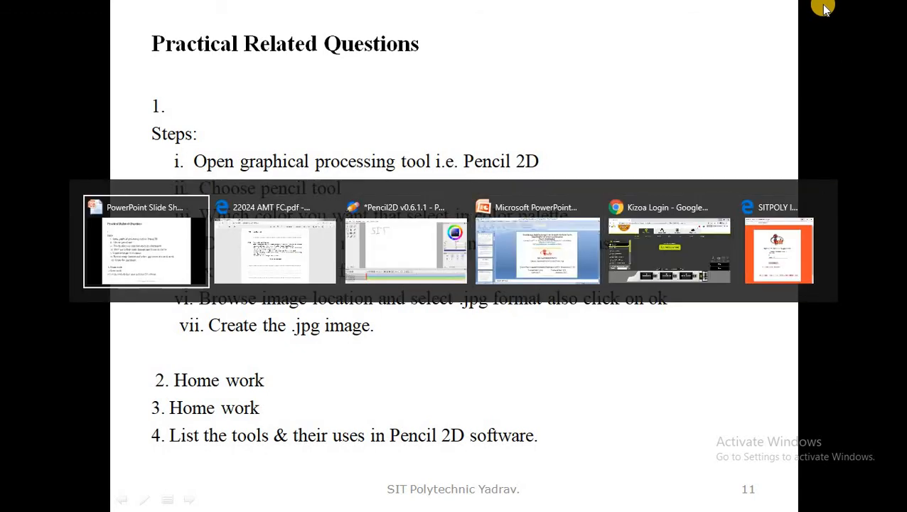
left_click(720, 150)
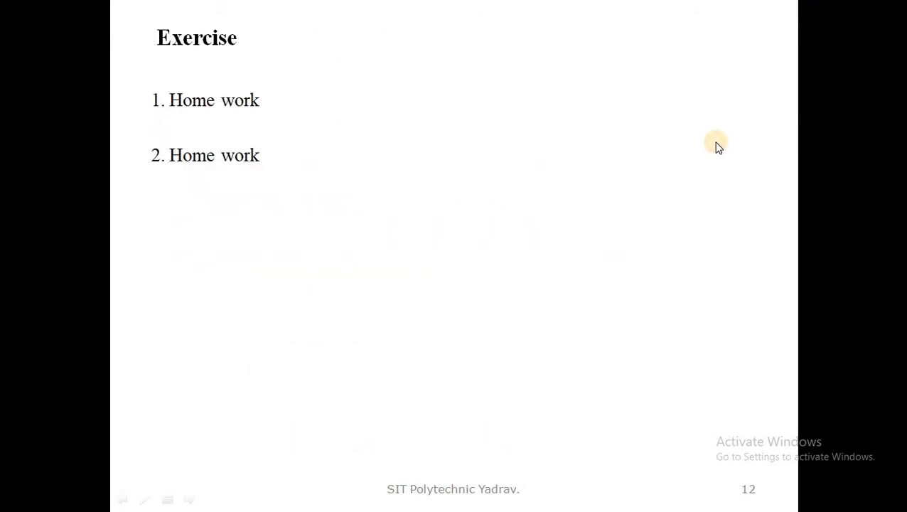
- Minimize the internet access login window and advance the slide show to the Practical No. 3 slide
key("alt+Tab")
key("alt+Tab")
key("alt+Tab")
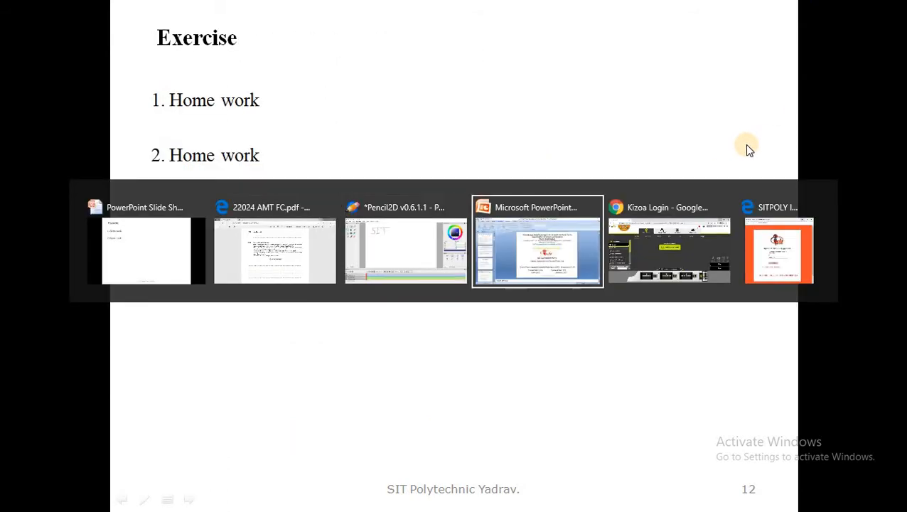
key("alt+Tab")
key("alt+Tab")
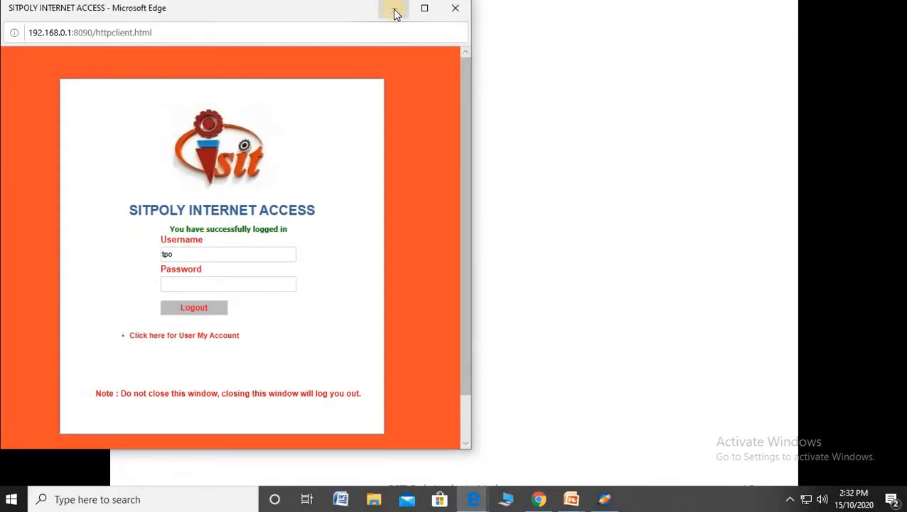
left_click(395, 8)
left_click(571, 152)
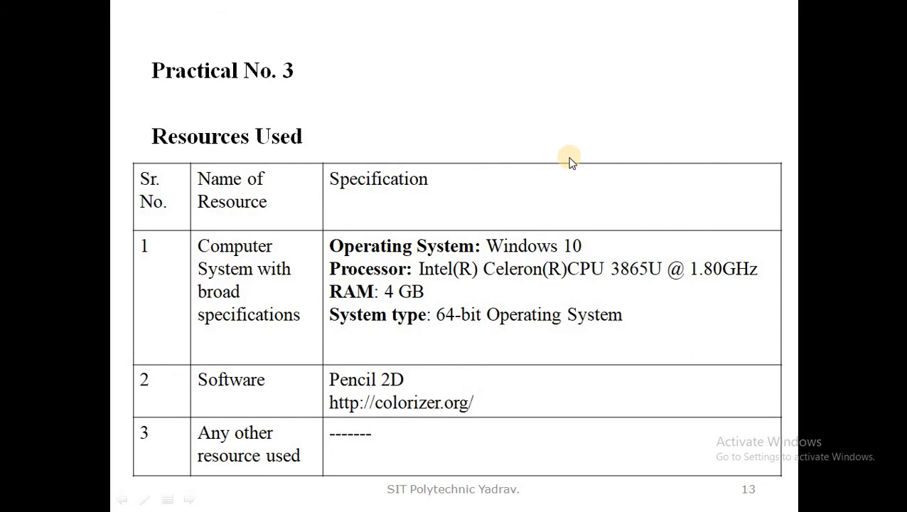
- Switch to File Explorer and open the E:/AMT_Practicals/Pr. no.2 folder
key("alt+Tab")
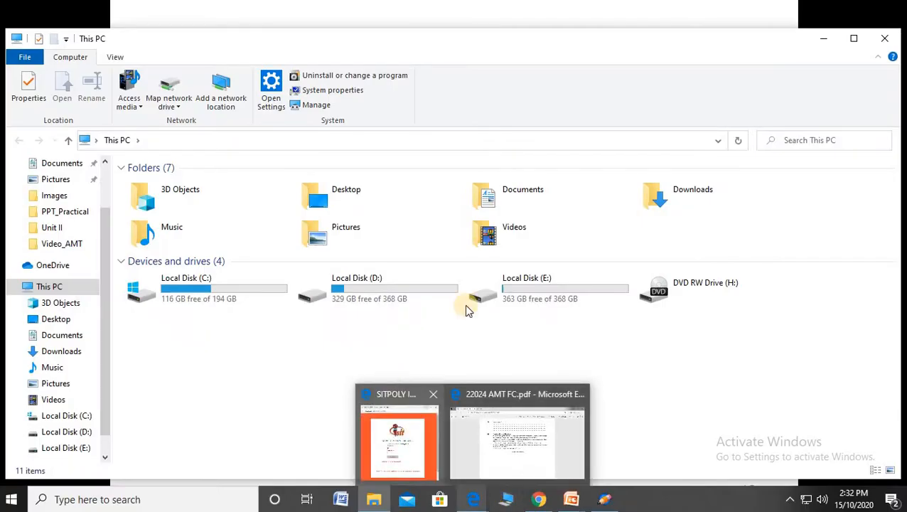
left_click(538, 284)
double_click(536, 282)
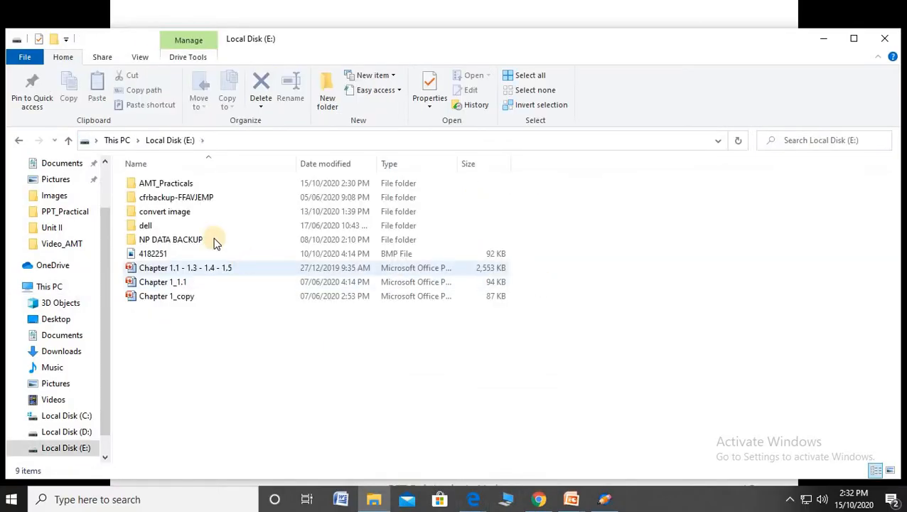
double_click(166, 184)
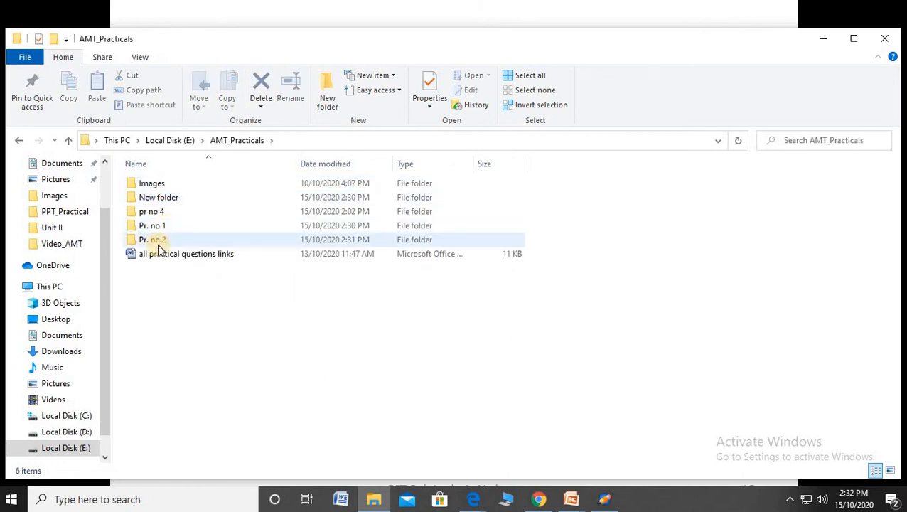
double_click(156, 240)
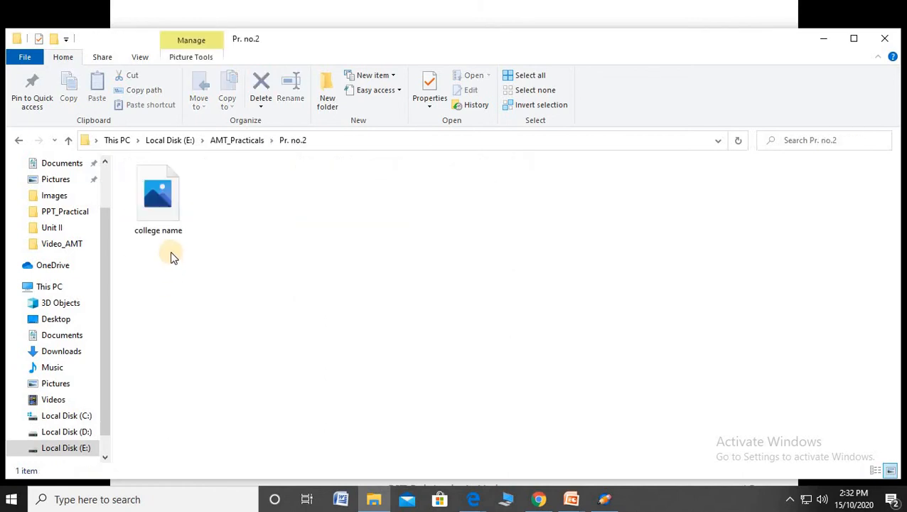
- Open the exported college name image to check the drawing, and close the viewer
left_click(160, 204)
double_click(160, 204)
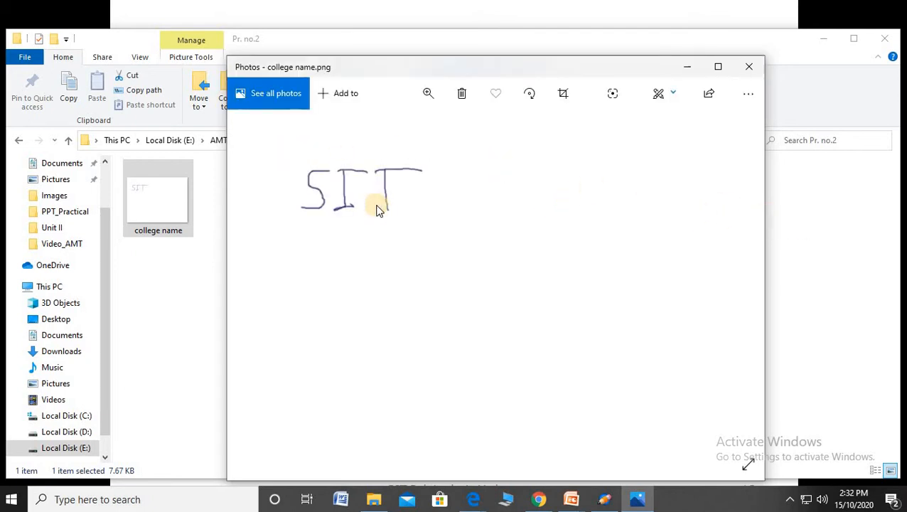
left_click(749, 69)
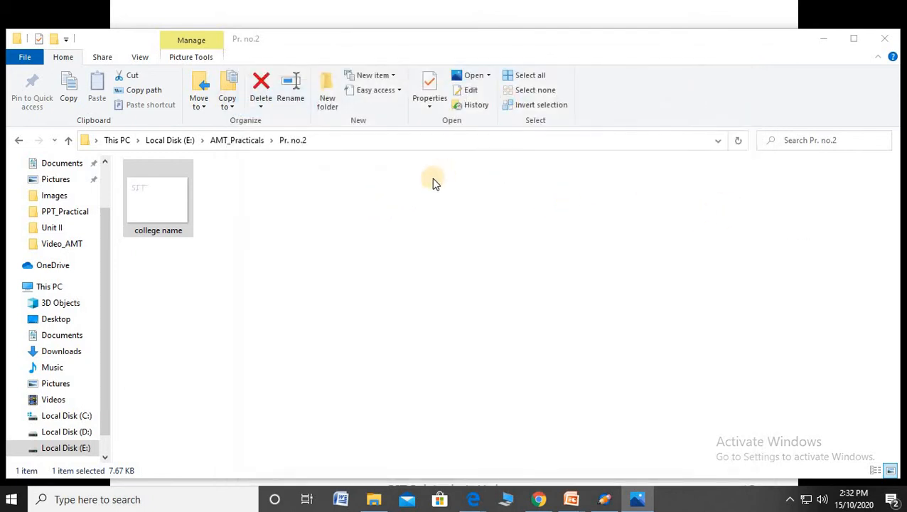
- Show the Pr. no.2 folder in details view to check the college name image's file type
left_click(156, 213)
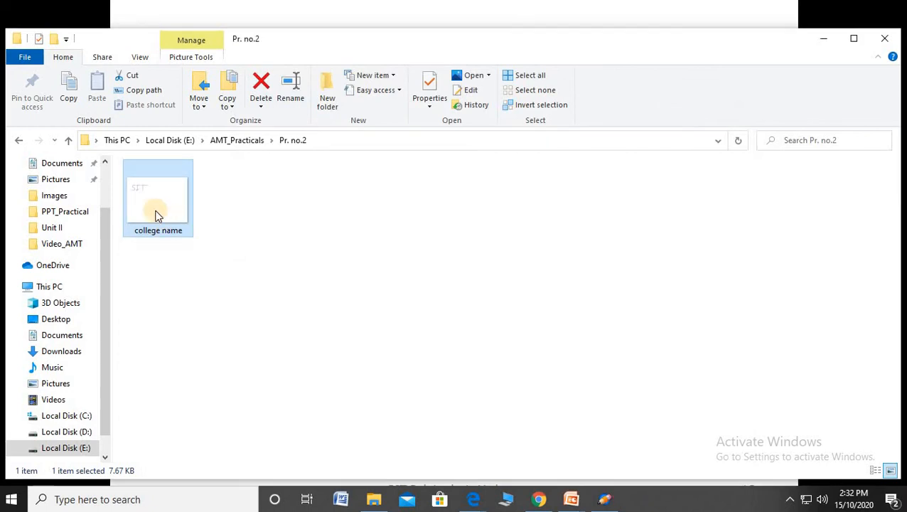
left_click(889, 472)
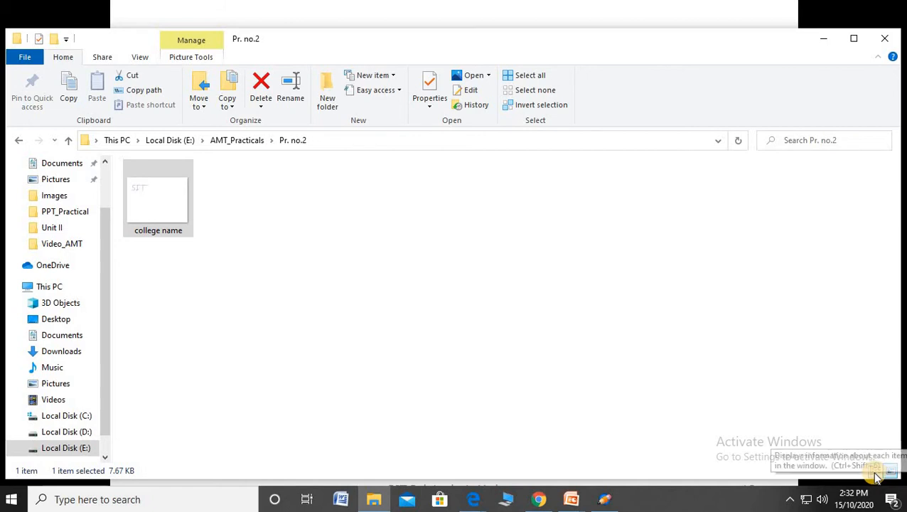
left_click(875, 471)
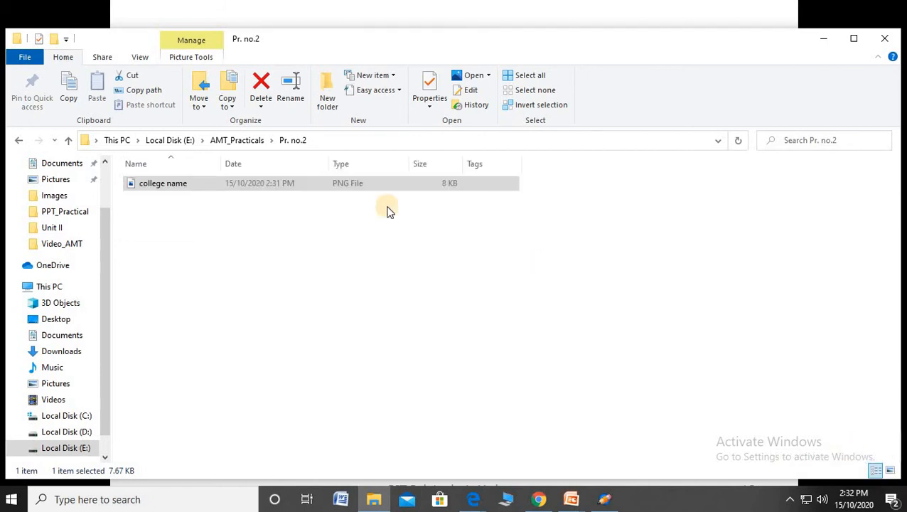
left_click(181, 193)
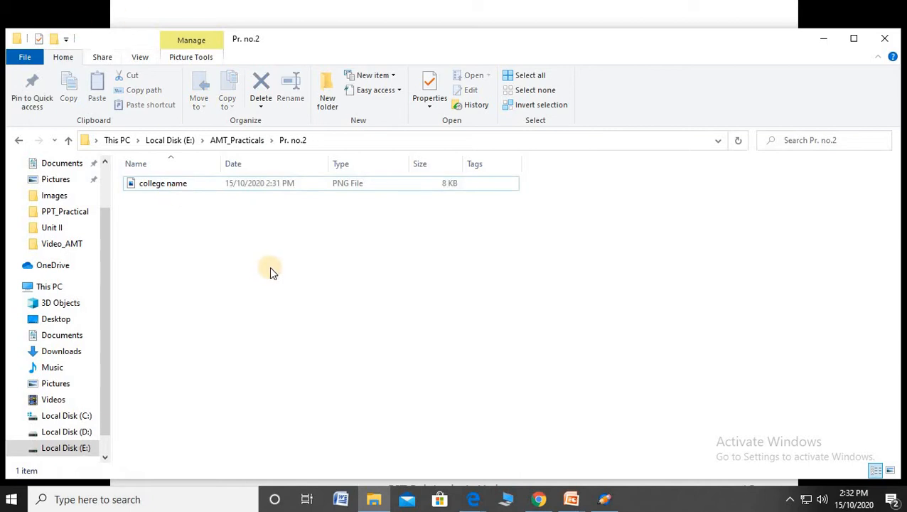
- Minimize File Explorer and go back two slides in the slide show to Practical Related Questions
left_click(823, 39)
key("Left")
key("Left")
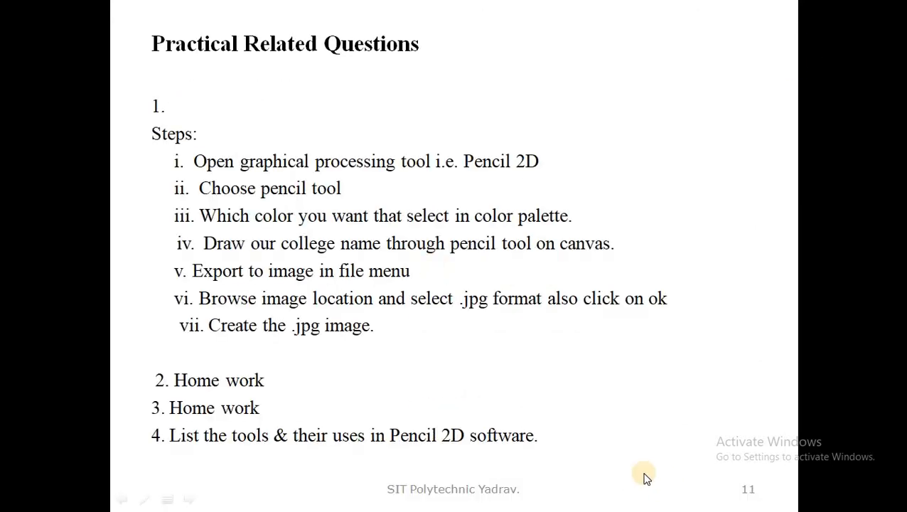
- Switch to the 22024 AMT FC.pdf manual in Microsoft Edge and read the Practical Related Questions on page 27
key("alt+Tab")
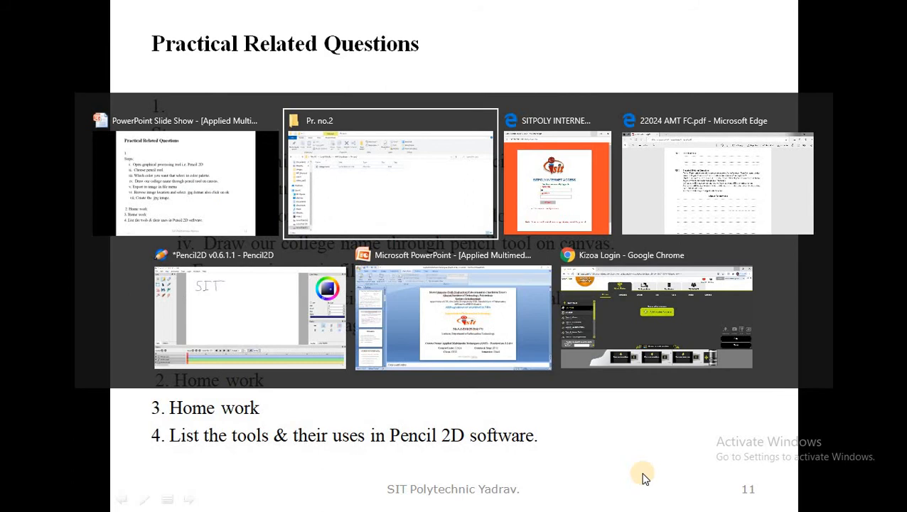
key("alt+Tab")
key("alt+Tab")
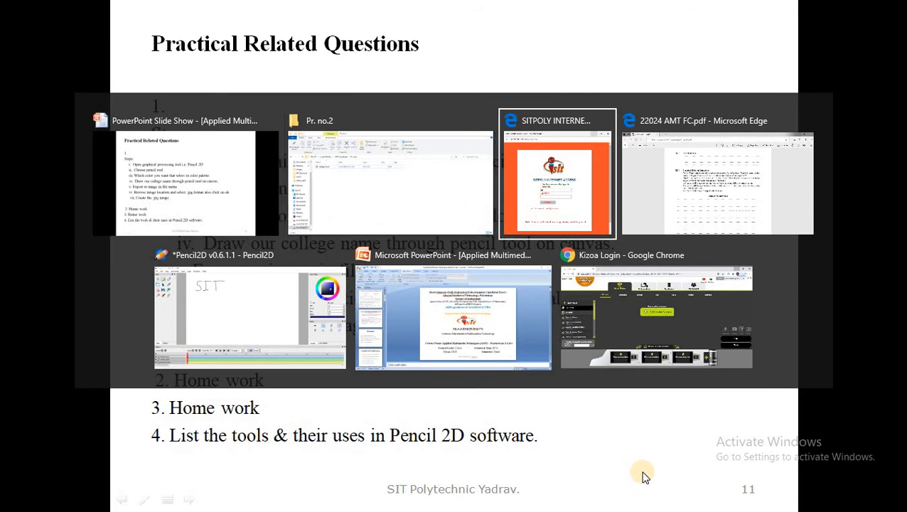
scroll(343, 265, "up", 4)
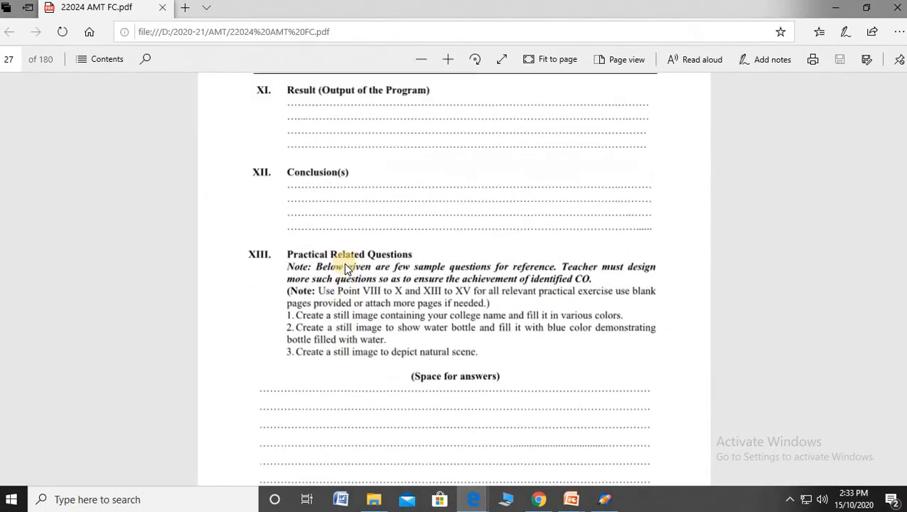
scroll(334, 213, "down", 2)
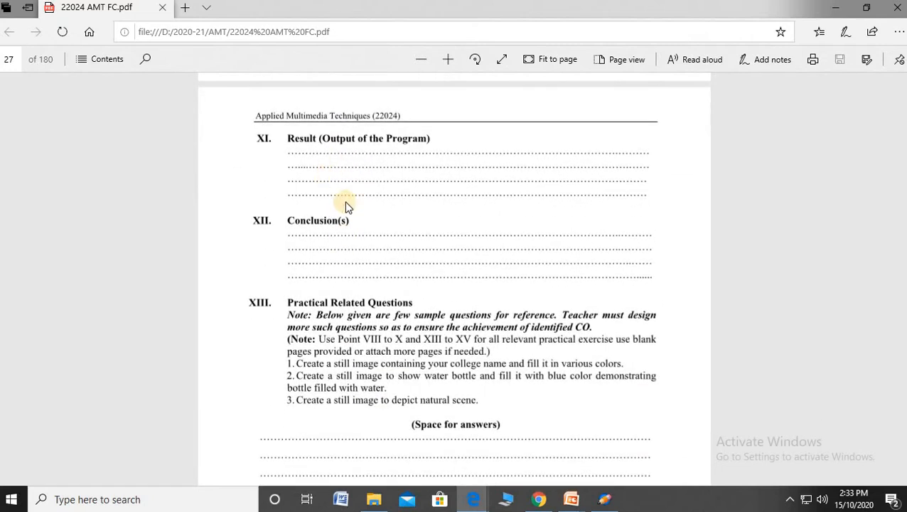
scroll(335, 260, "down", 3)
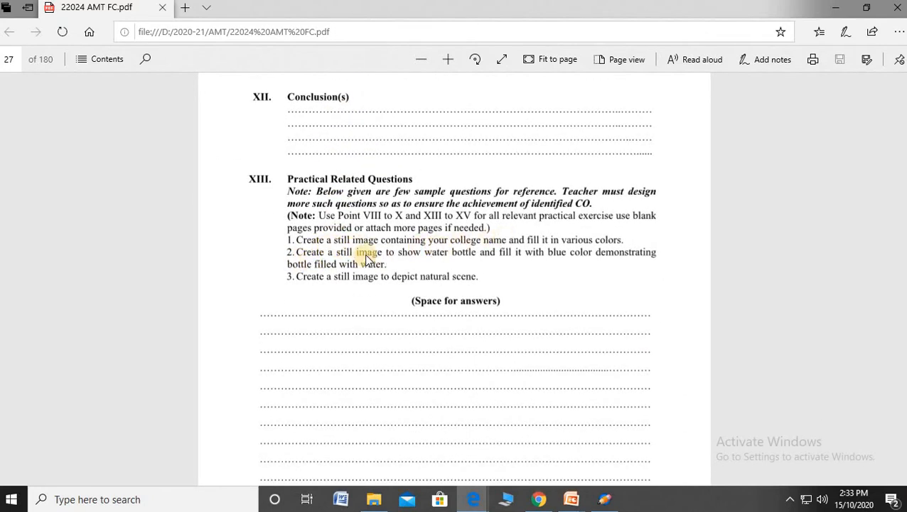
- Switch to Pencil2D and start a new drawing, discarding the unsaved SIT drawing
left_click(604, 499)
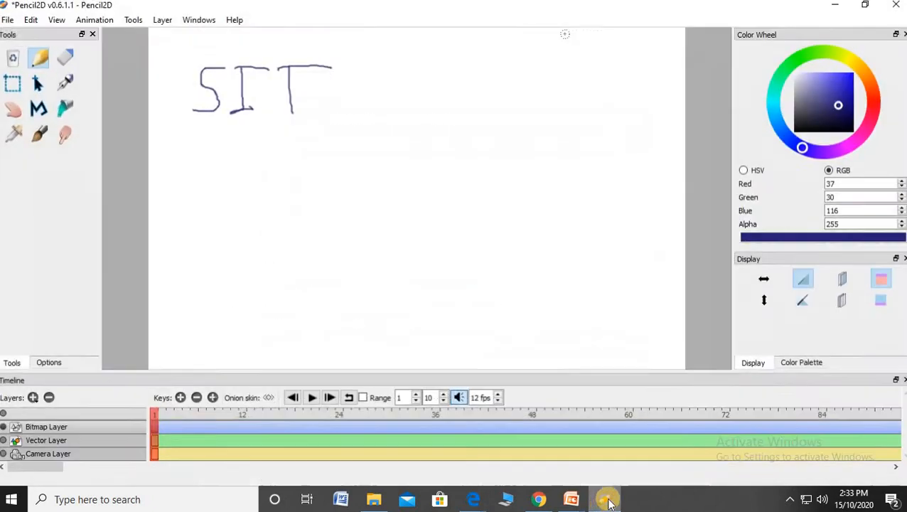
left_click(9, 20)
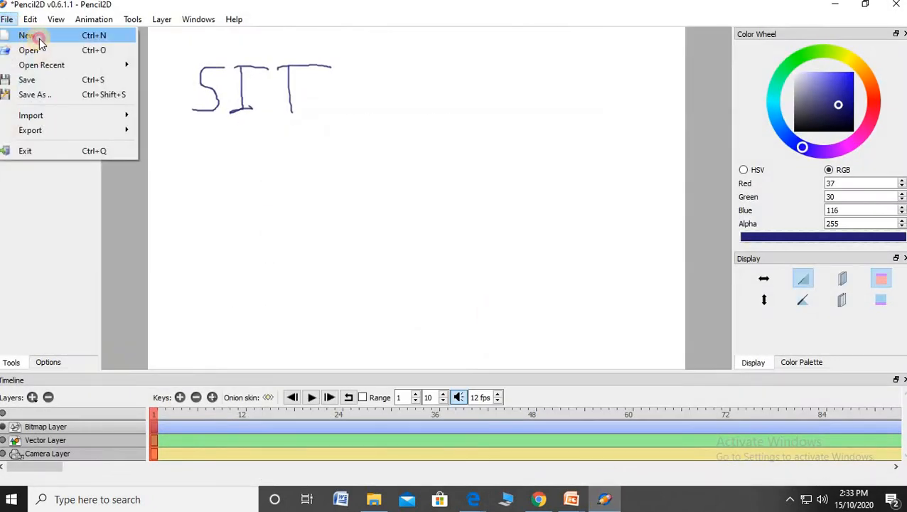
left_click(32, 35)
left_click(448, 266)
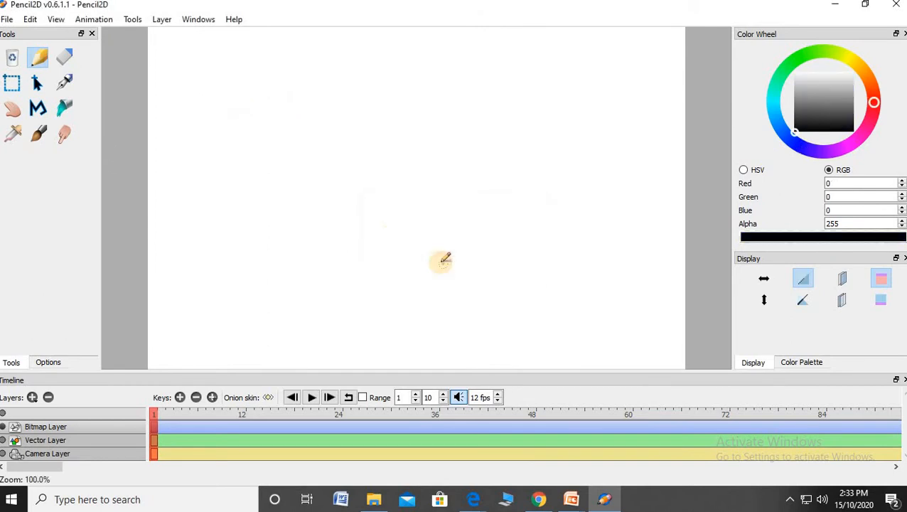
- Draw a black water bottle outline with an oval top and a wavy water line using the Pencil tool
left_click(39, 63)
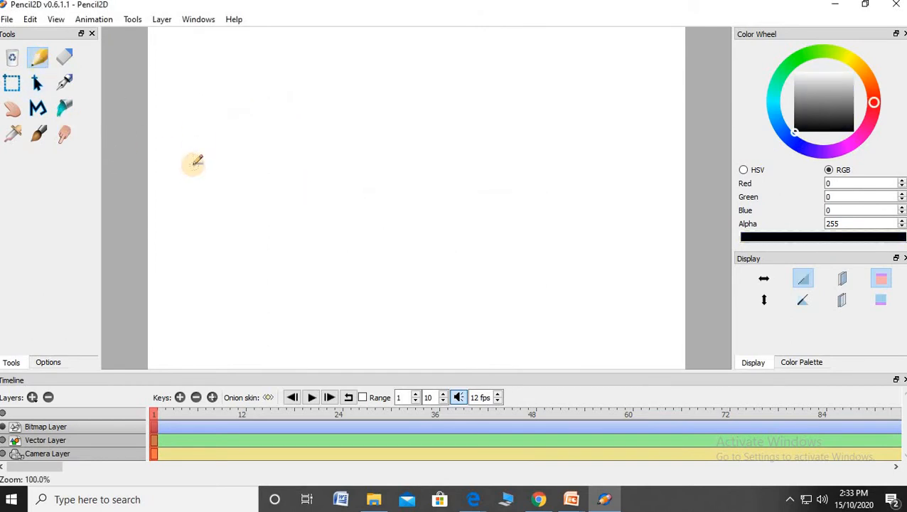
mouse_move(200, 146)
left_mouse_down()
mouse_move(182, 250)
mouse_move(187, 291)
mouse_move(280, 299)
mouse_move(293, 148)
mouse_move(254, 165)
mouse_move(200, 150)
mouse_move(210, 138)
mouse_move(240, 135)
mouse_move(290, 163)
left_mouse_up()
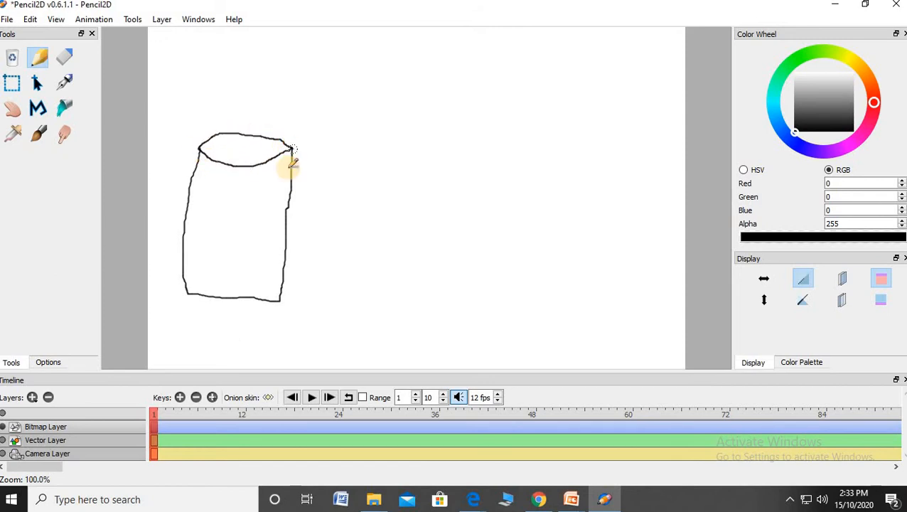
left_click_drag(188, 187, 288, 207)
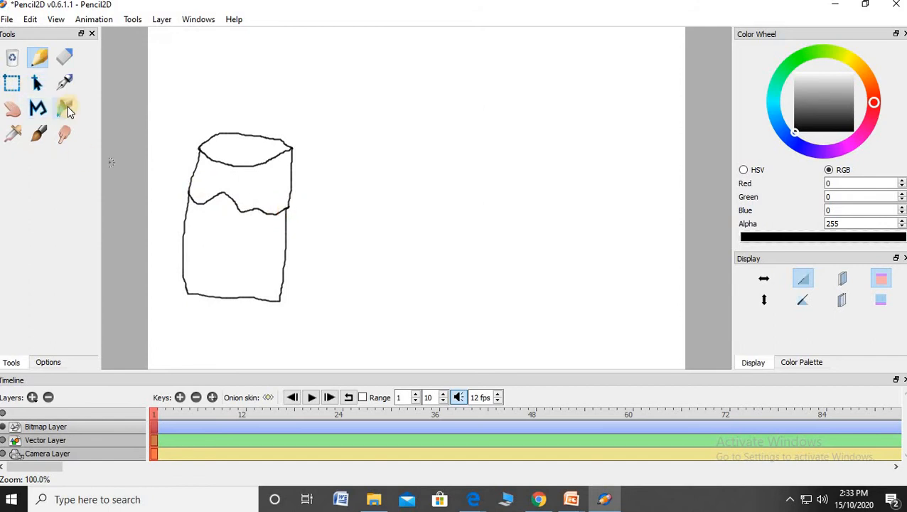
- Fill the bottle below the wavy water line with blue (RGB 71, 65, 171) using the Paint Bucket tool
left_click(799, 146)
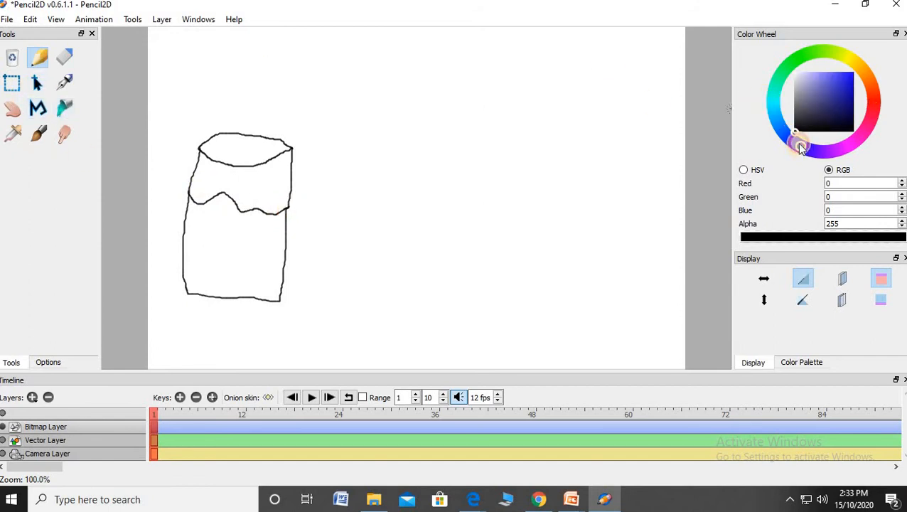
left_click(830, 91)
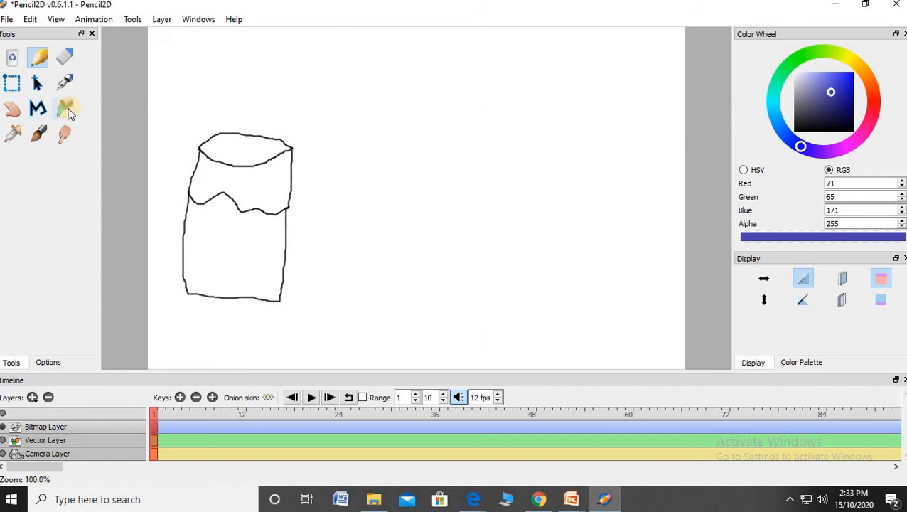
left_click(67, 111)
left_click(237, 238)
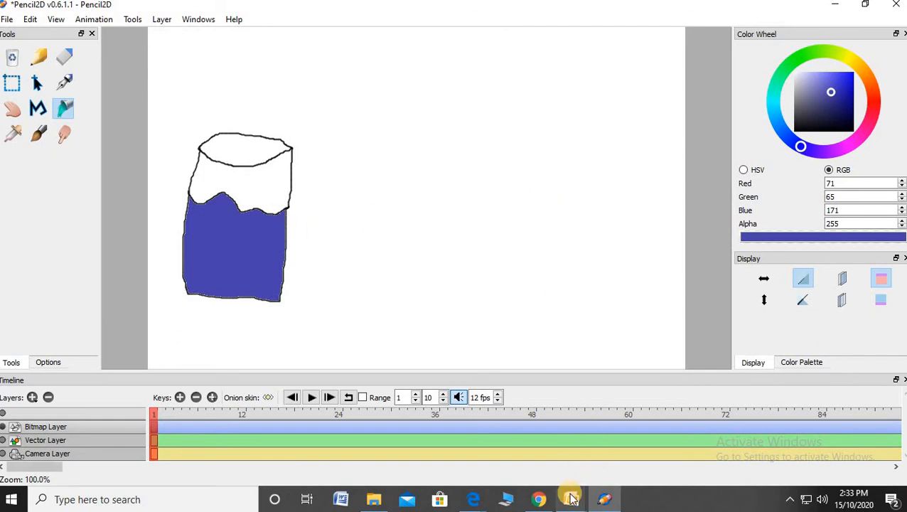
- Switch to the 22024 AMT FC.pdf manual in Microsoft Edge and read the remaining questions and the section XIV exercise
mouse_move(562, 503)
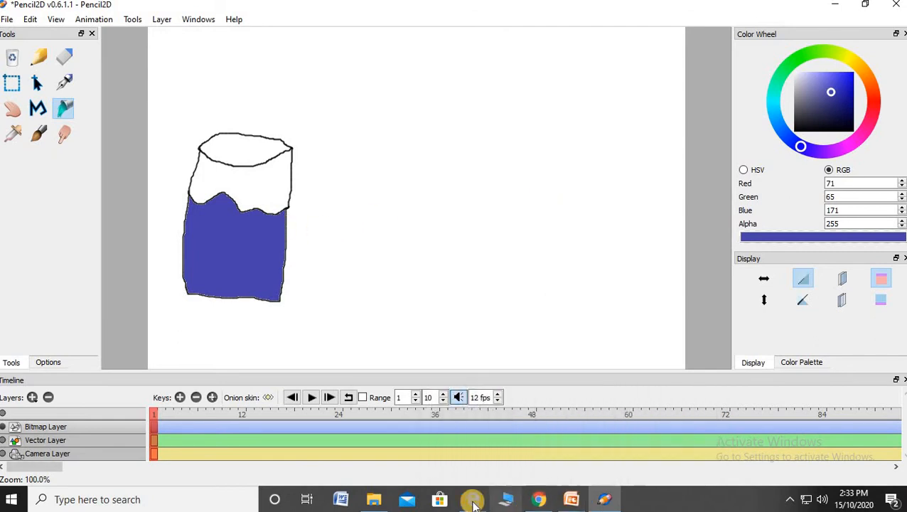
mouse_move(468, 502)
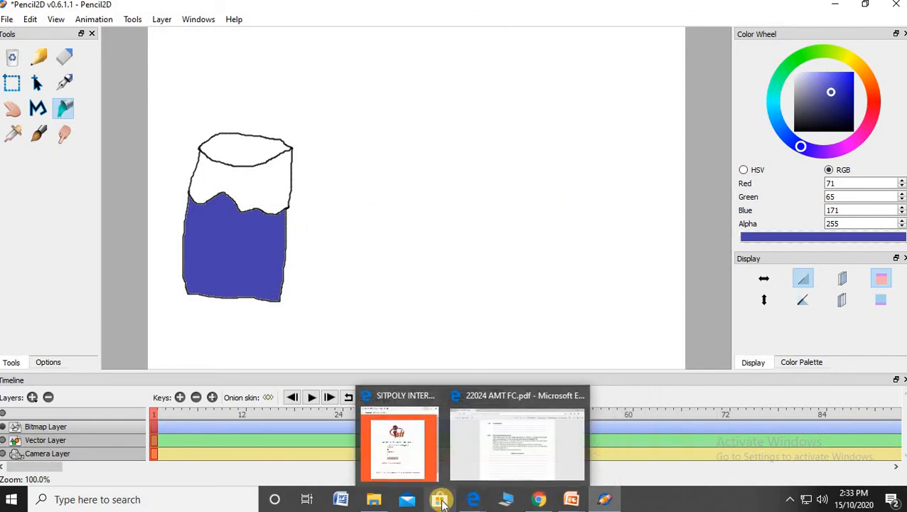
left_click(489, 469)
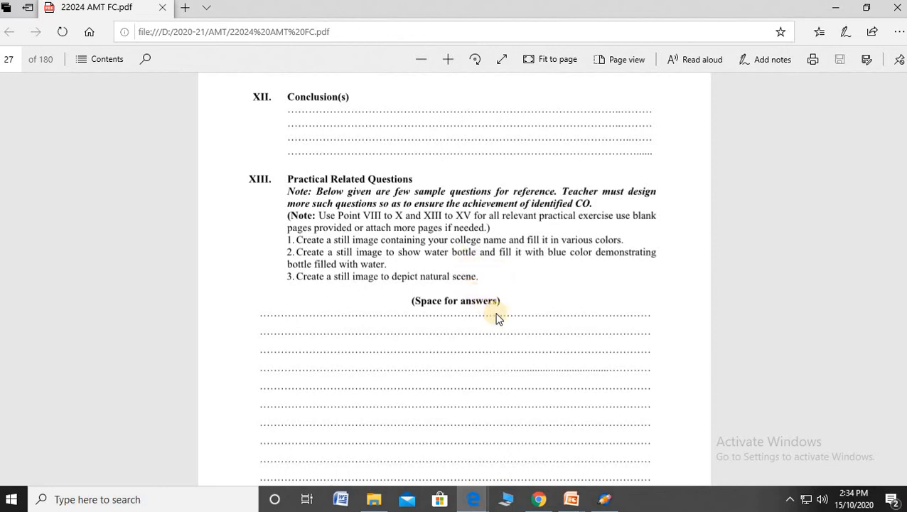
scroll(473, 348, "down", 7)
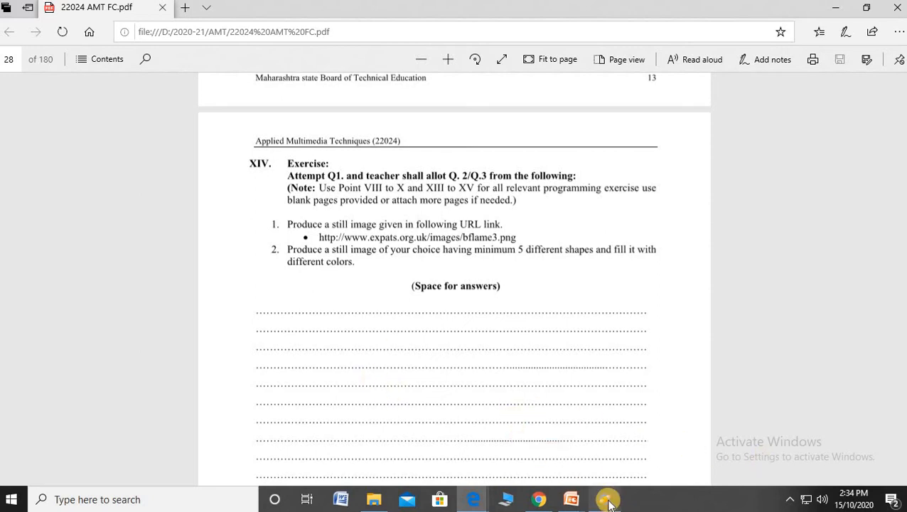
- Switch to Pencil2D and start another new drawing, discarding the unsaved bottle drawing
mouse_move(608, 501)
left_click(601, 424)
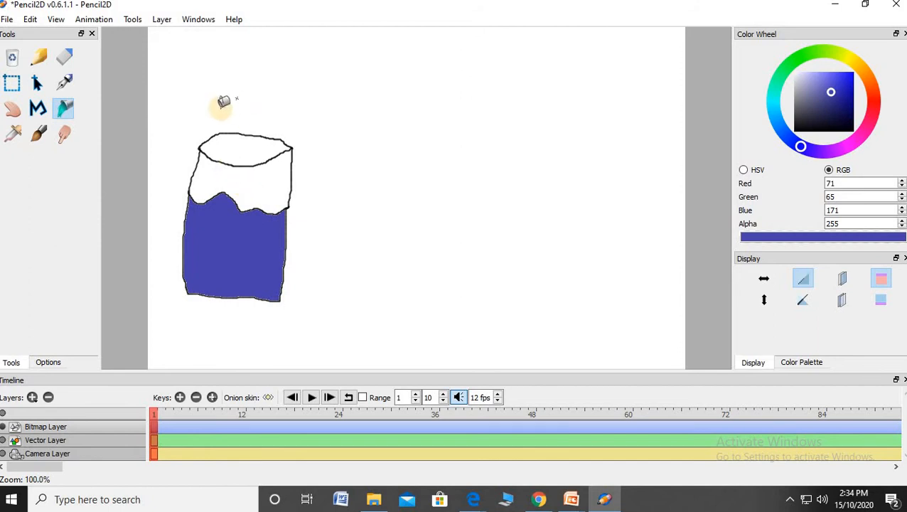
left_click(7, 19)
left_click(25, 35)
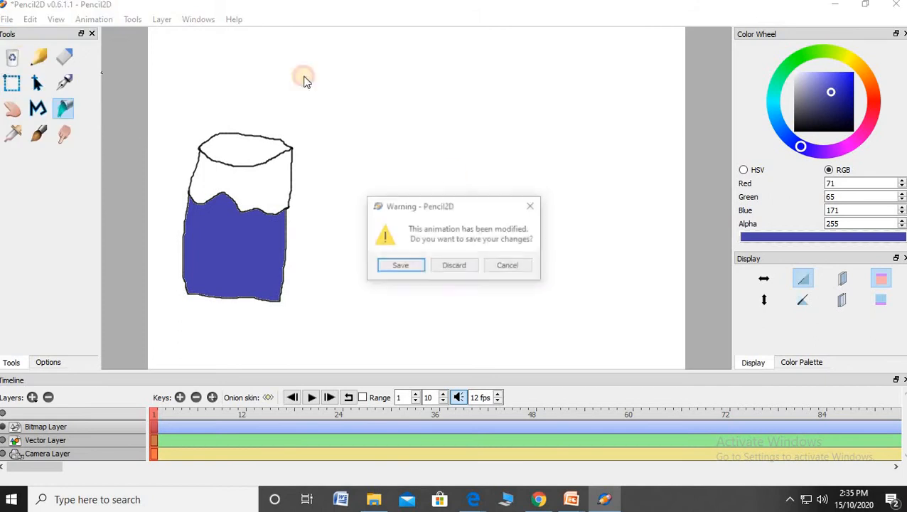
left_click(463, 263)
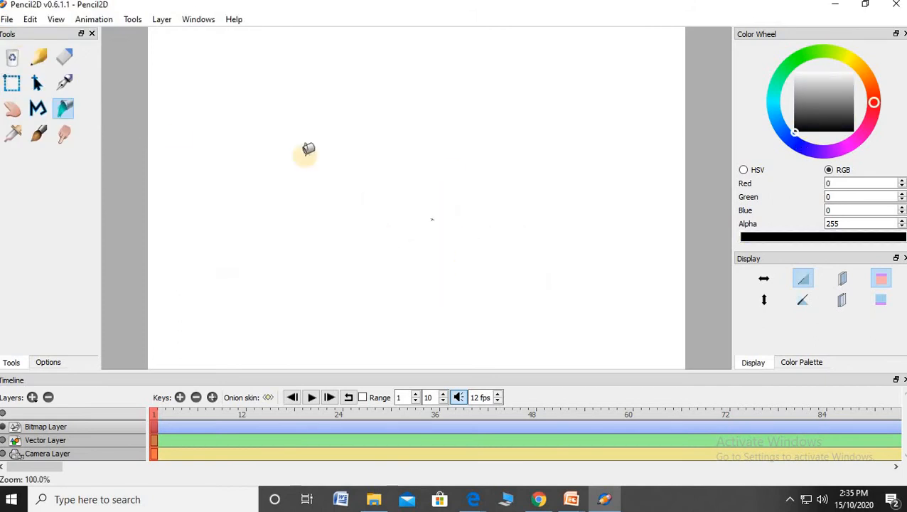
- Draw a black square in the upper-left area of the canvas with the Pencil tool
left_click(38, 57)
left_click_drag(188, 88, 189, 189)
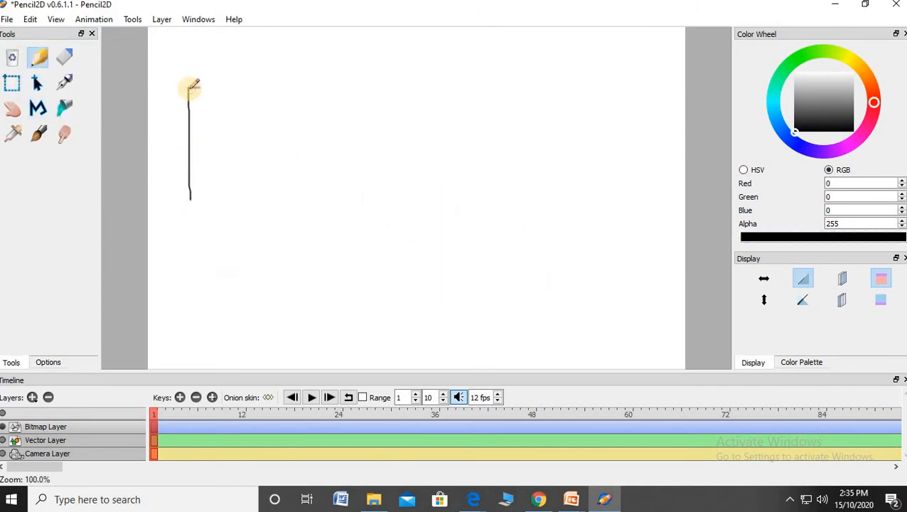
mouse_move(189, 86)
left_mouse_down()
mouse_move(294, 85)
mouse_move(299, 181)
mouse_move(261, 204)
mouse_move(192, 186)
left_mouse_up()
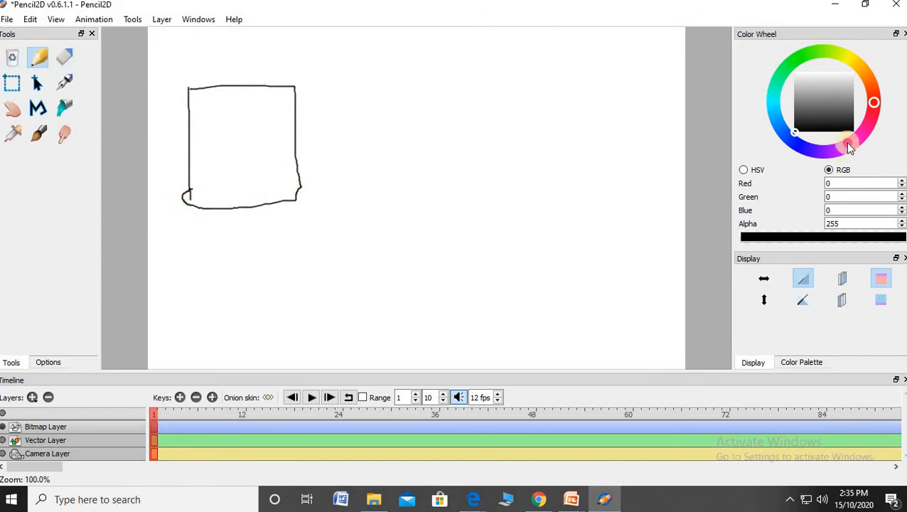
- Draw a triangle and a tall rectangle beside the square in purple (RGB 175, 54, 177) with the Pencil tool
left_click(849, 147)
left_click(835, 91)
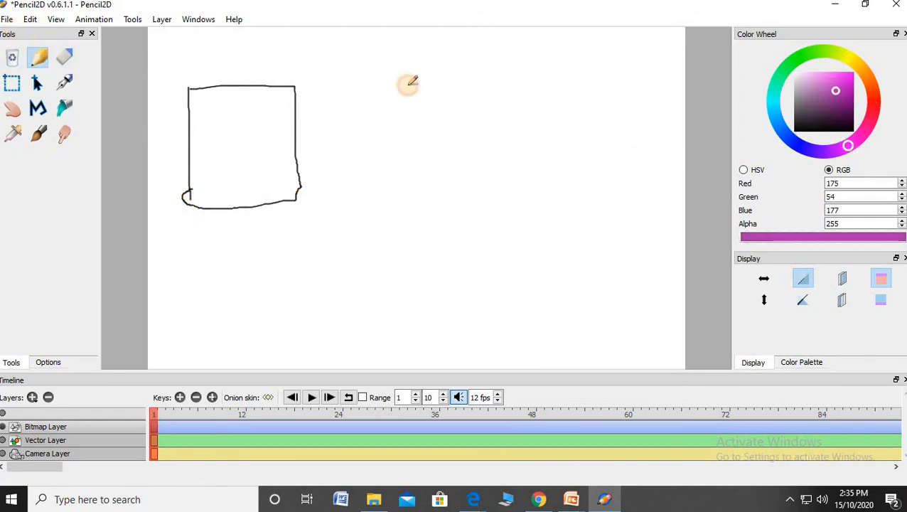
left_click_drag(423, 78, 360, 188)
mouse_move(424, 78)
left_mouse_down()
mouse_move(461, 208)
mouse_move(375, 213)
mouse_move(361, 188)
left_mouse_up()
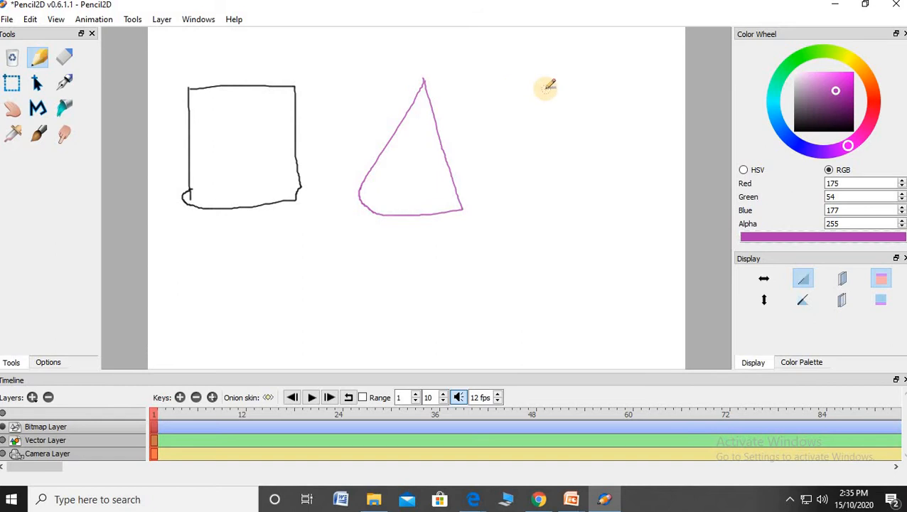
left_click_drag(545, 87, 546, 269)
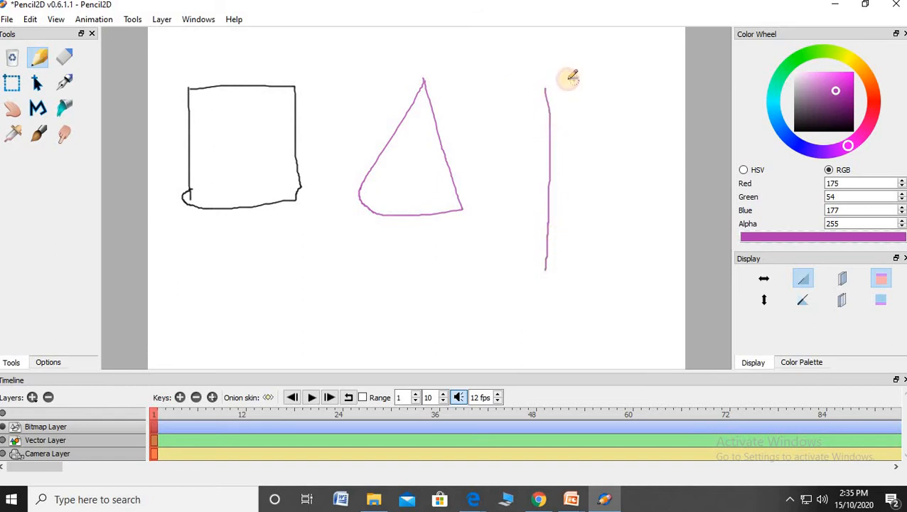
mouse_move(544, 87)
left_mouse_down()
mouse_move(618, 94)
mouse_move(619, 276)
mouse_move(539, 269)
left_mouse_up()
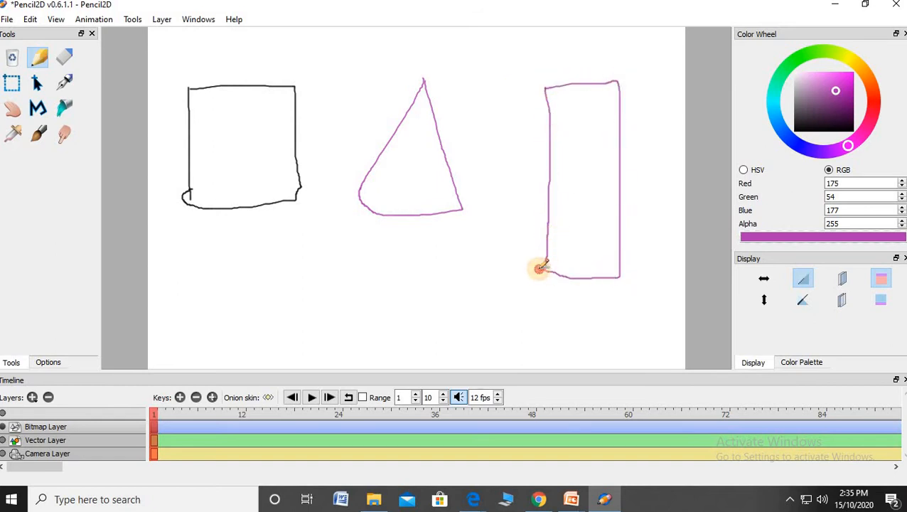
- Fill the tall rectangle with green (RGB 116, 177, 54) and the square with blue (RGB 54, 74, 177)
left_click(63, 108)
left_click(823, 55)
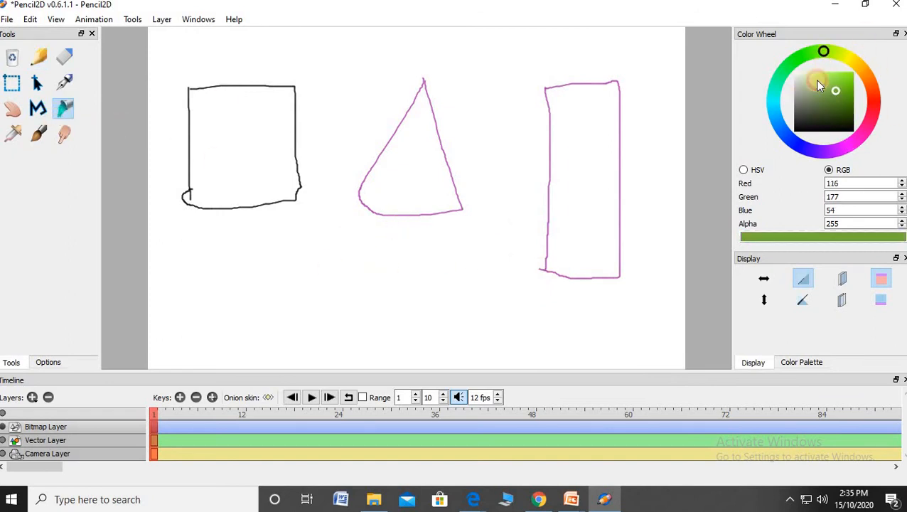
left_click(597, 195)
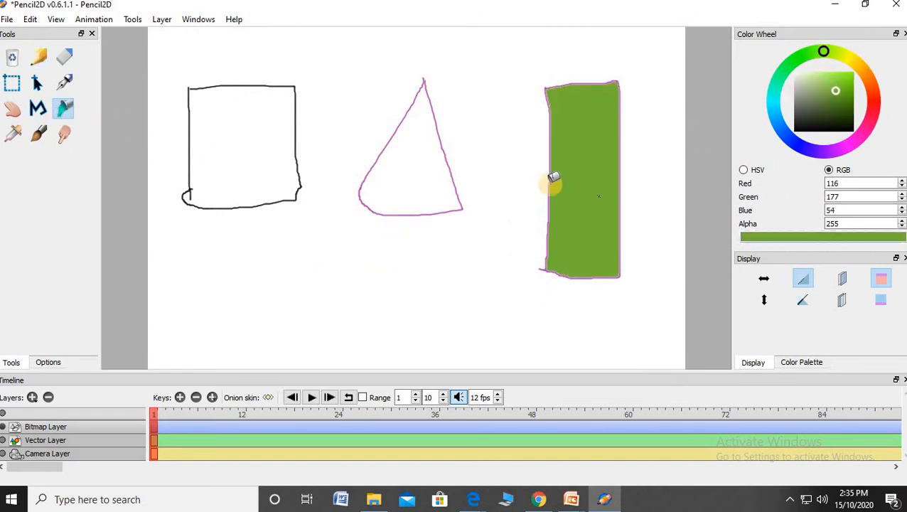
left_click(791, 140)
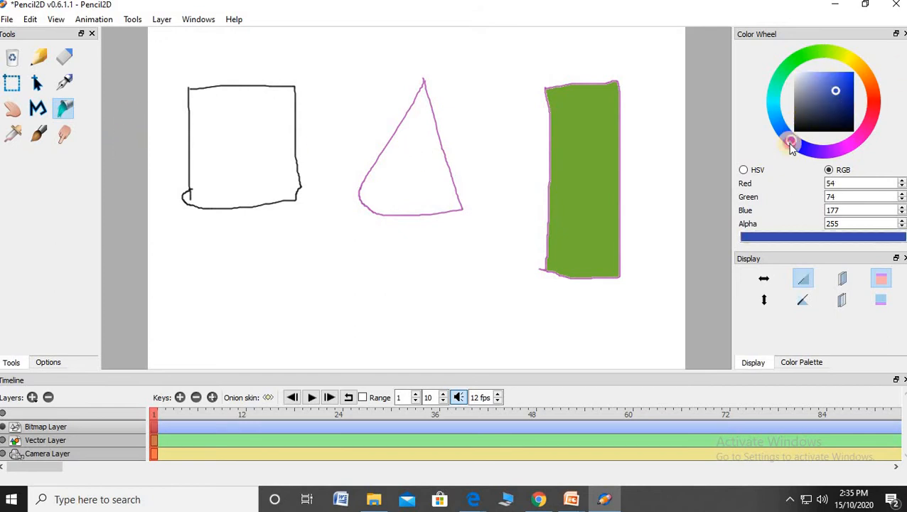
left_click(251, 164)
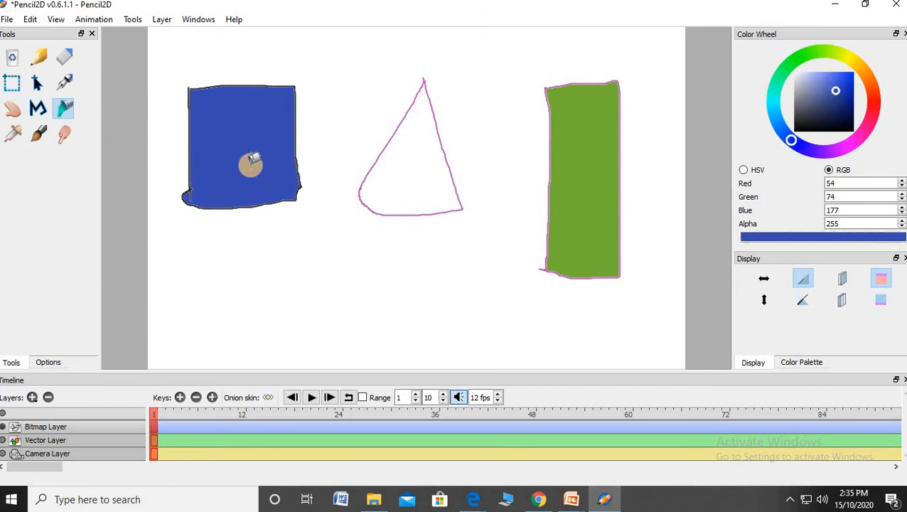
- Switch to the 22024 AMT FC.pdf manual in Microsoft Edge and look through the exercise and the start of Practical No. 3
left_click(478, 503)
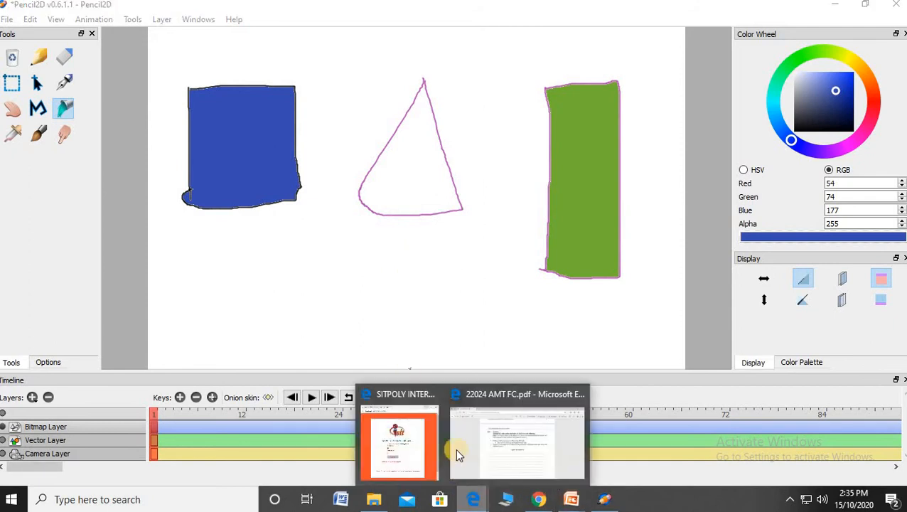
left_click(469, 444)
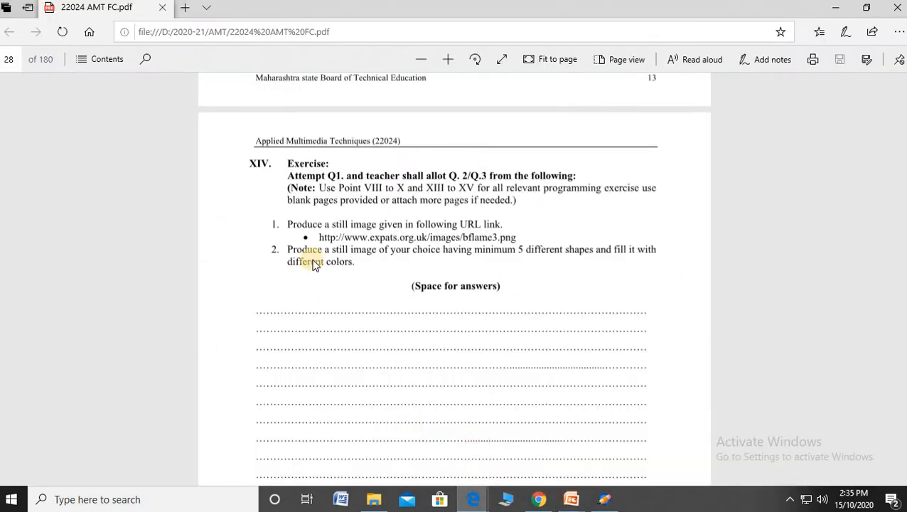
scroll(313, 259, "up", 6)
scroll(317, 254, "down", 3)
scroll(317, 255, "down", 20)
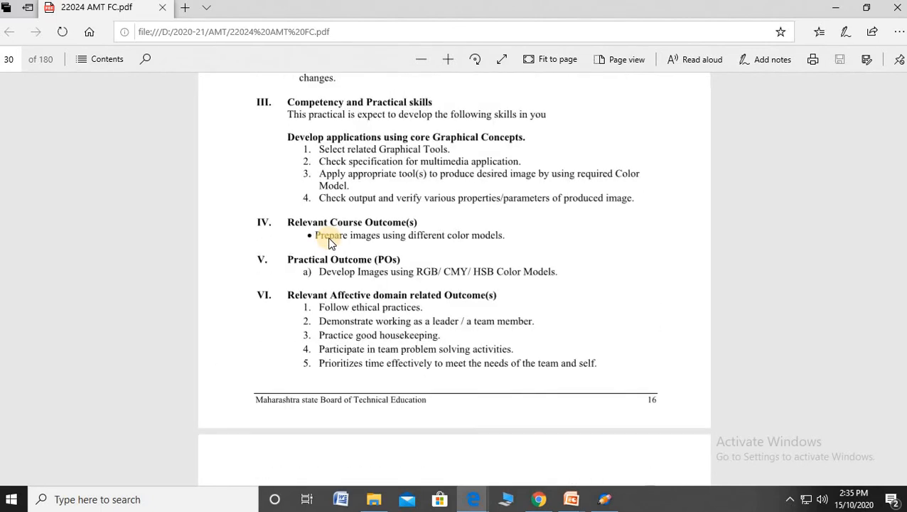
scroll(330, 240, "up", 6)
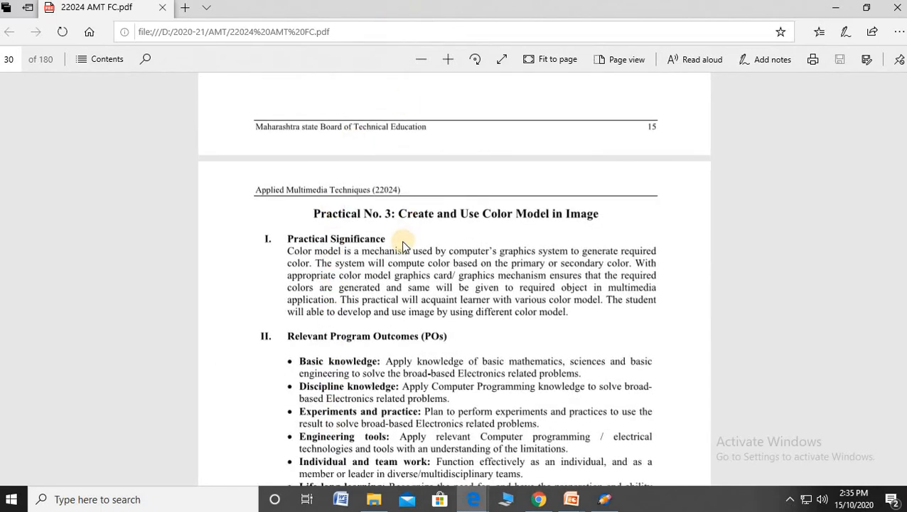
- Look through the manual's Practical No. 3, from its significance and outcomes to the color model theory, procedure, resources and conclusion sections
scroll(419, 246, "down", 2)
scroll(438, 190, "up", 1)
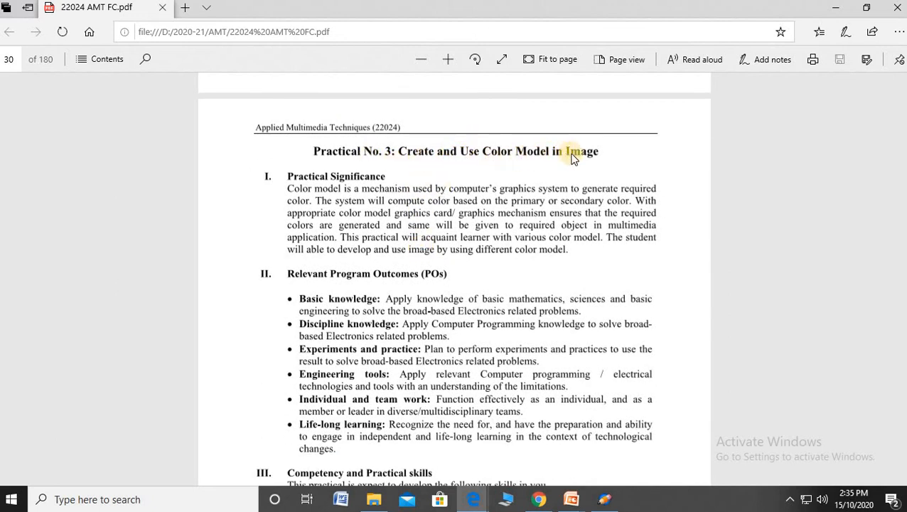
scroll(344, 230, "down", 4)
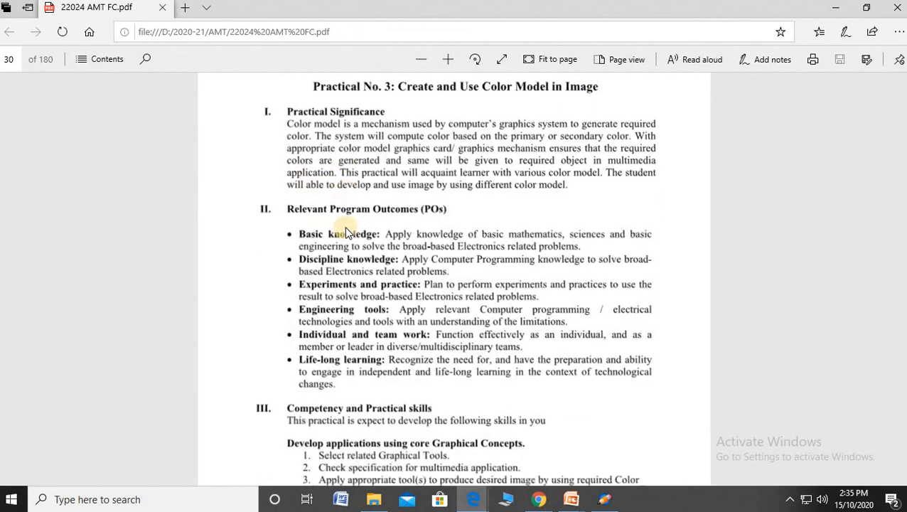
scroll(346, 232, "down", 4)
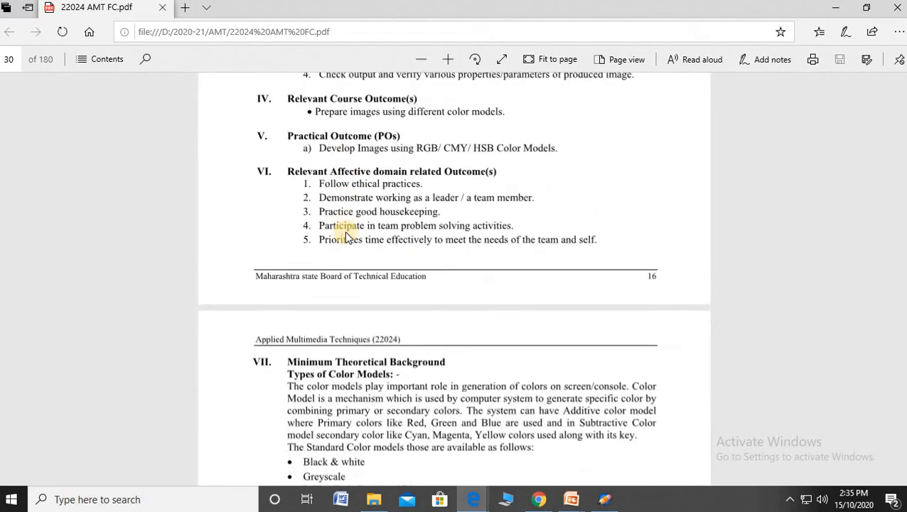
scroll(345, 250, "down", 3)
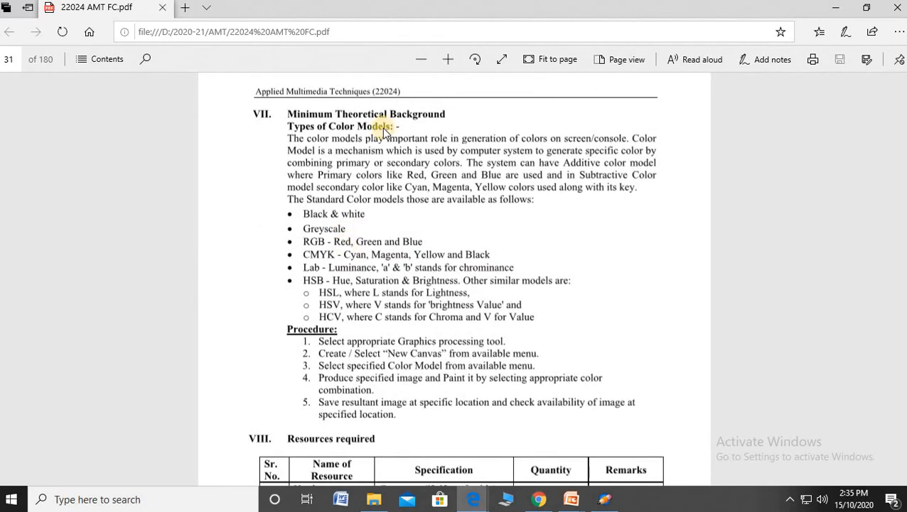
scroll(356, 291, "down", 1)
scroll(355, 291, "up", 2)
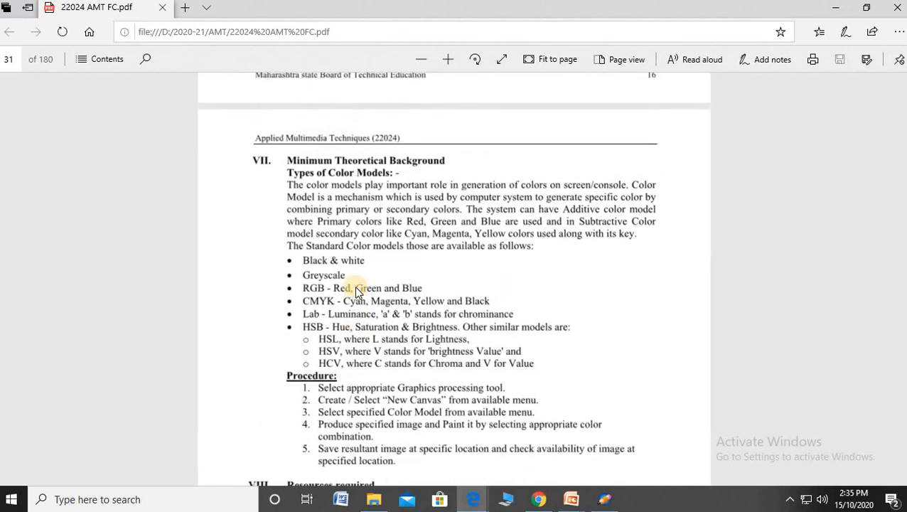
scroll(355, 292, "down", 4)
scroll(356, 287, "down", 3)
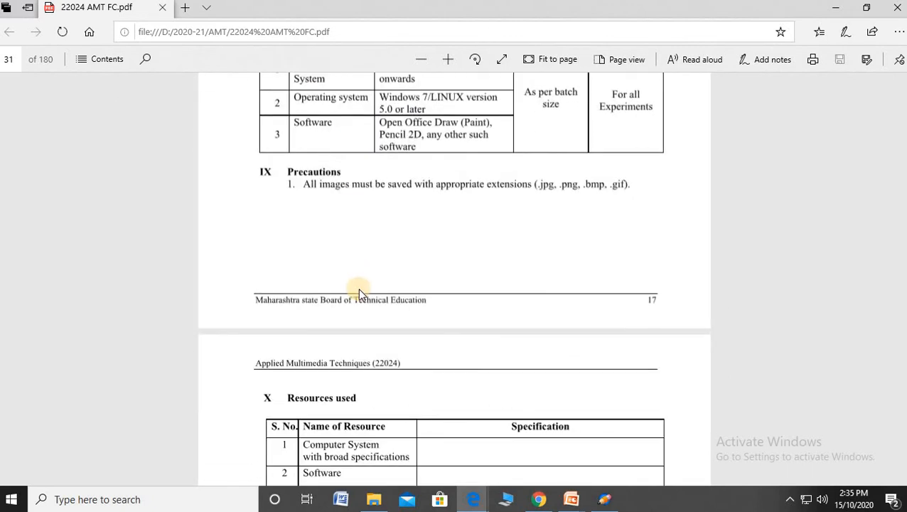
scroll(357, 288, "down", 6)
scroll(363, 294, "up", 2)
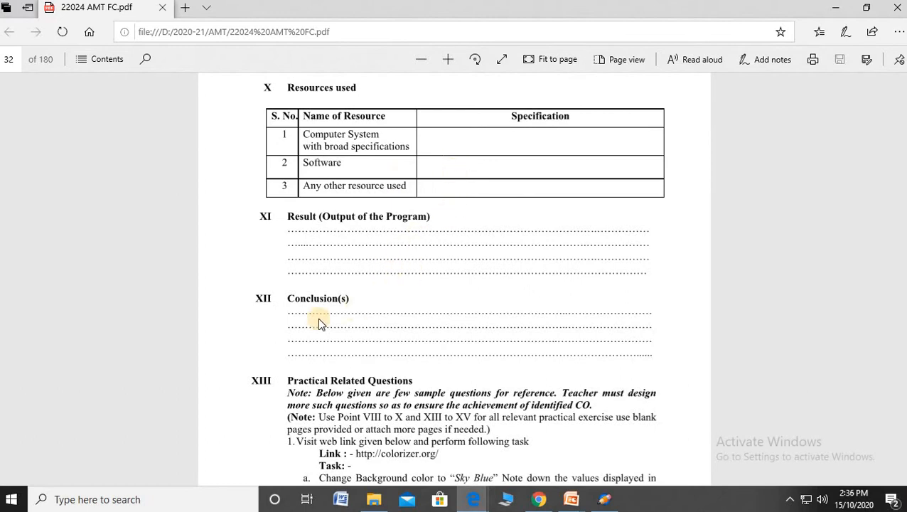
- Read the Practical No. 3 exercise questions in section XIV and the colorizer.org tasks in section XIII
scroll(318, 322, "down", 4)
scroll(318, 328, "down", 5)
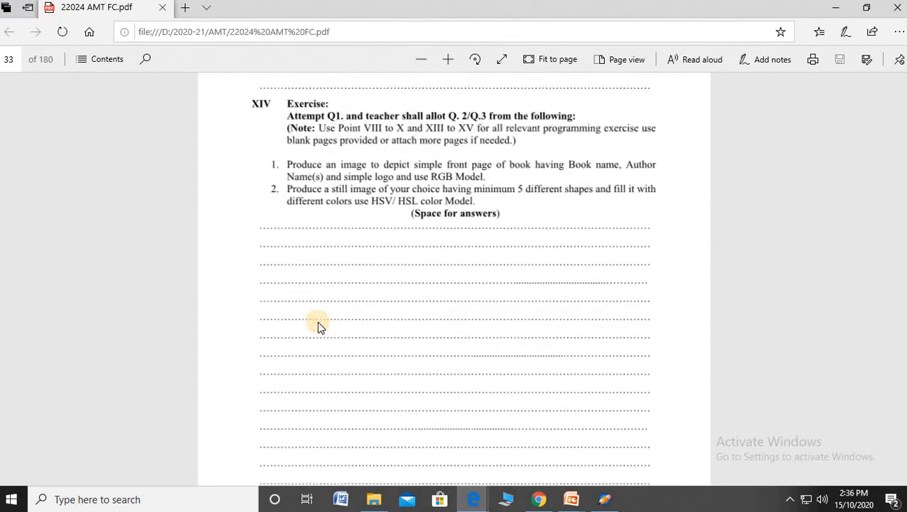
scroll(317, 327, "up", 1)
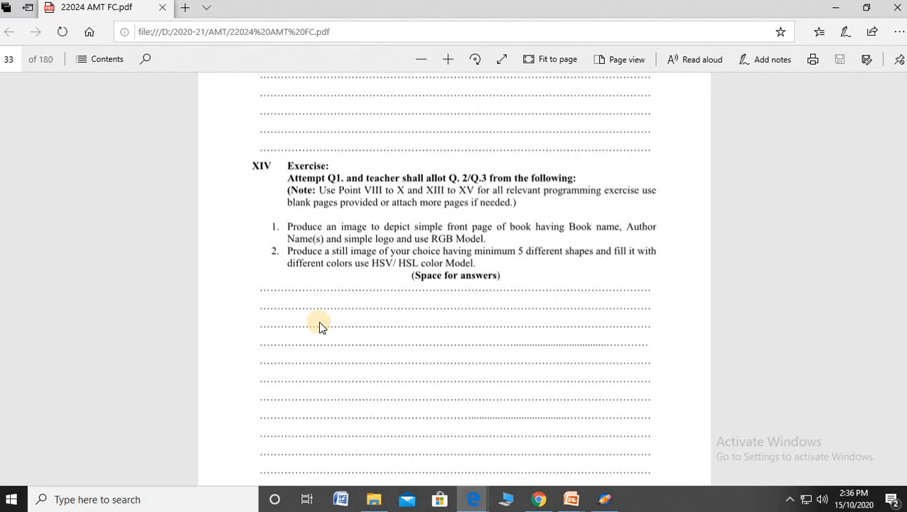
scroll(319, 326, "up", 6)
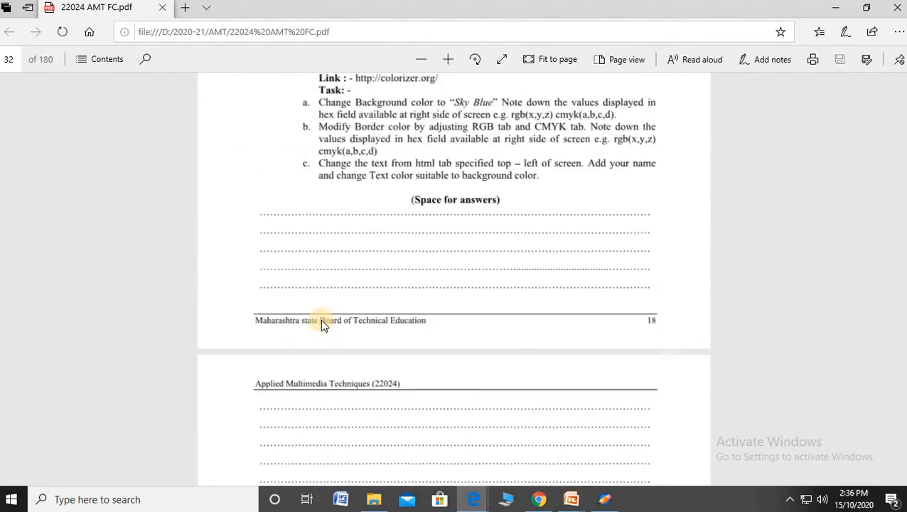
scroll(320, 319, "up", 1)
scroll(321, 319, "up", 1)
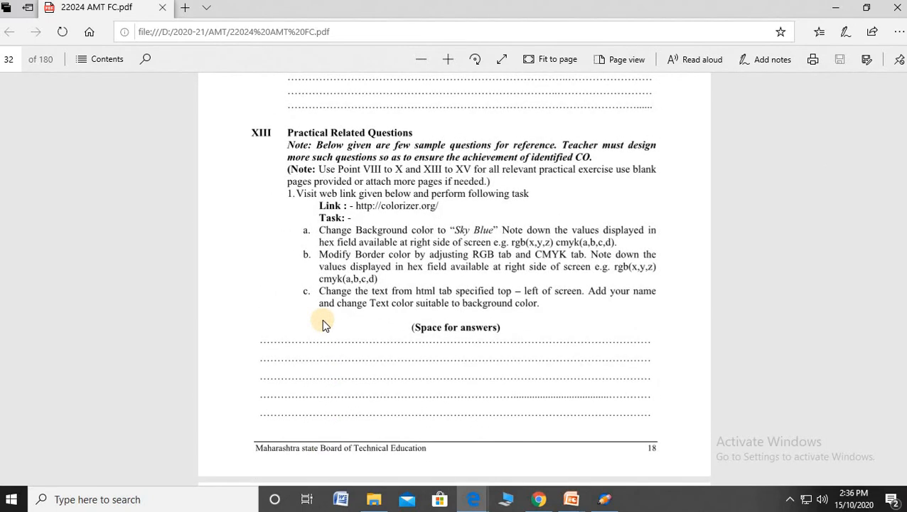
scroll(322, 319, "up", 1)
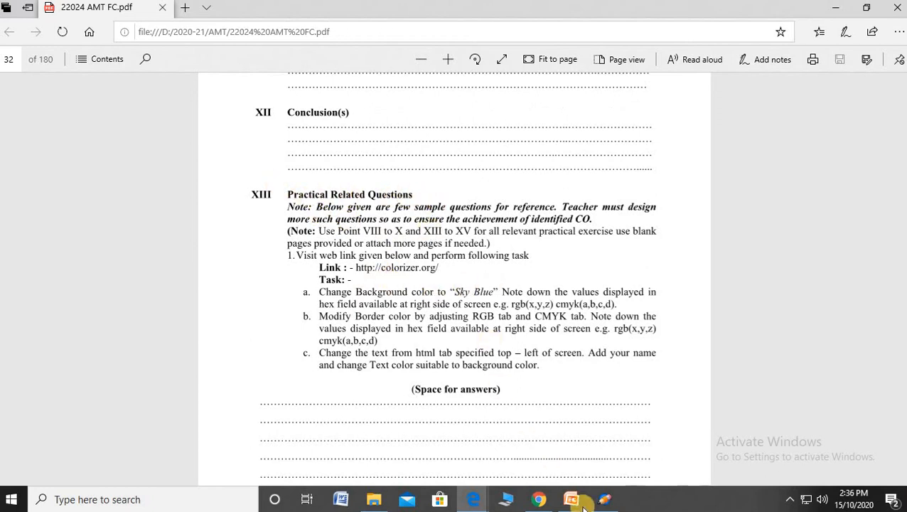
- Switch to the PowerPoint slide show and review the Practical No. 2 slides up to the Practical No. 3 resources slide
mouse_move(559, 486)
left_click(643, 440)
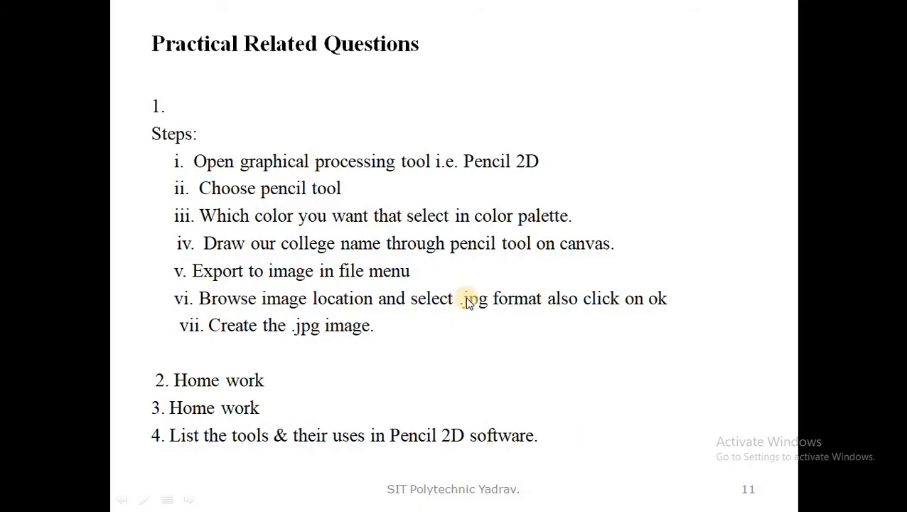
key("Left")
key("Left")
key("Left")
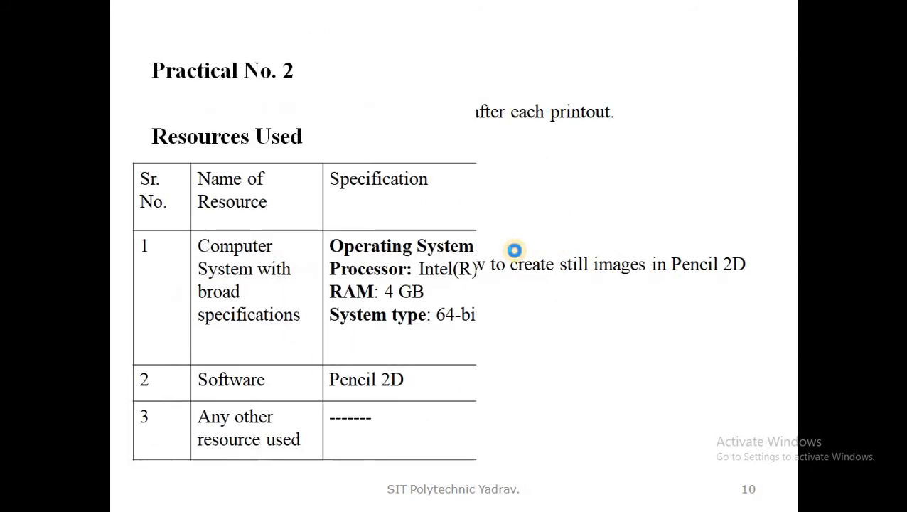
left_click(517, 254)
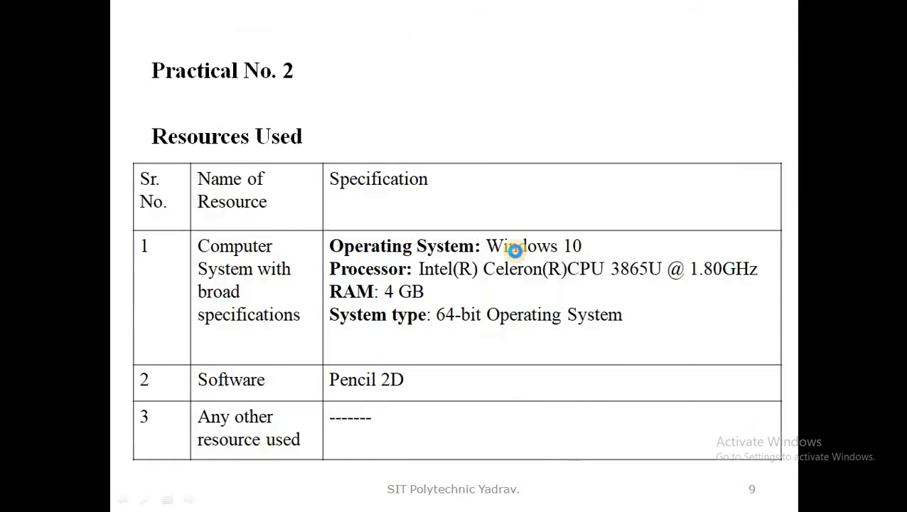
left_click(517, 255)
left_click(517, 254)
left_click(517, 254)
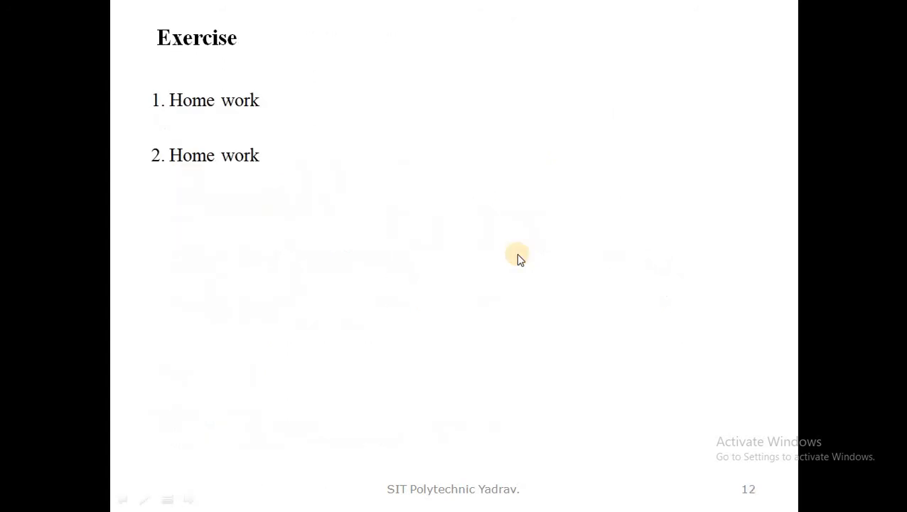
left_click(516, 254)
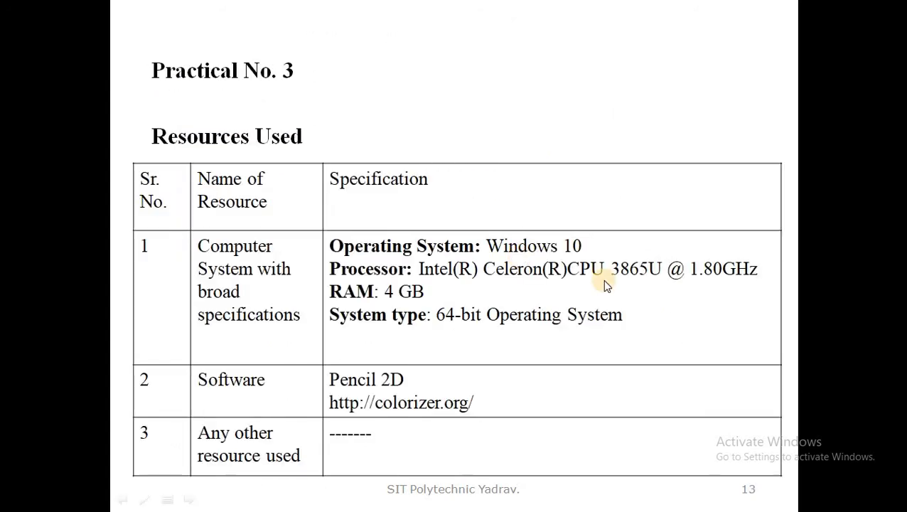
- Revisit the Practical No. 2 questions slide and advance through the Practical No. 3 results to its Exercise slide
scroll(605, 283, "up", 2)
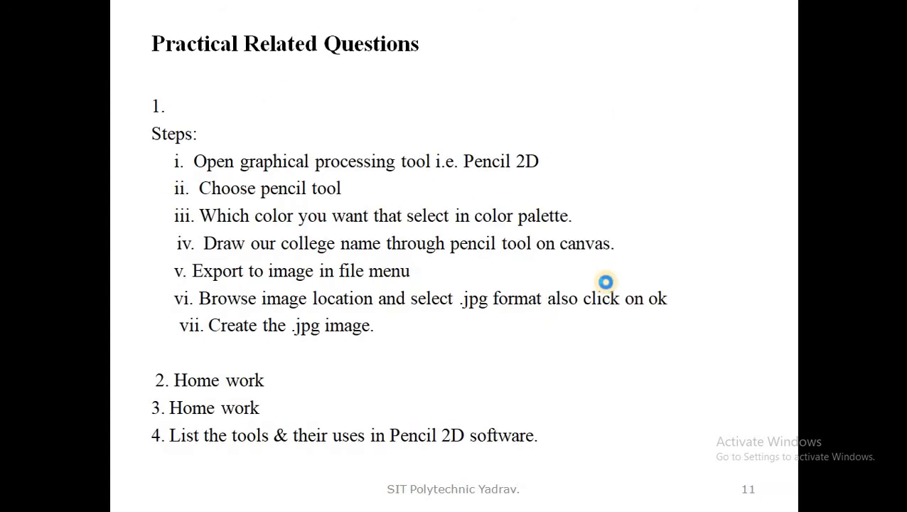
left_click(605, 284)
scroll(605, 282, "up", 1)
left_click(608, 287)
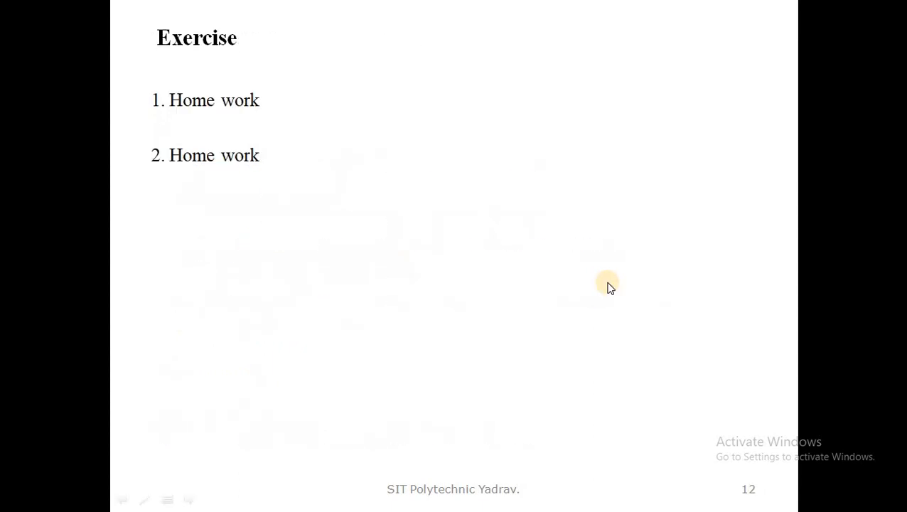
left_click(608, 286)
left_click(608, 286)
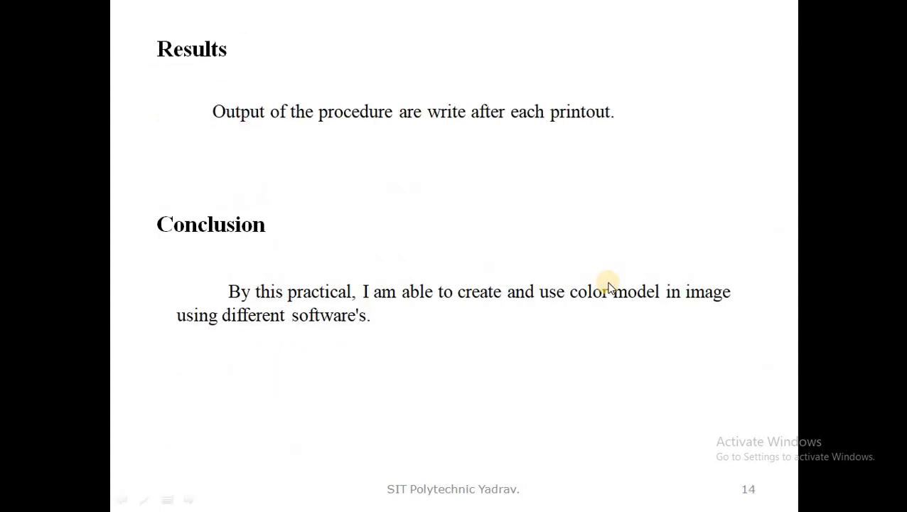
left_click(607, 281)
left_click(609, 281)
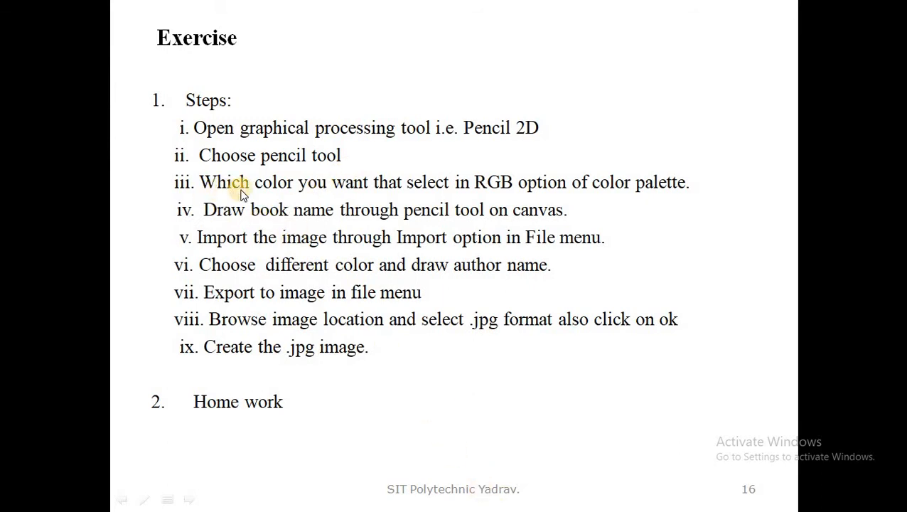
- Check the section XIV exercise wording in the 22024 AMT FC.pdf manual and return to the Exercise slide in the slide show
key("alt+Tab")
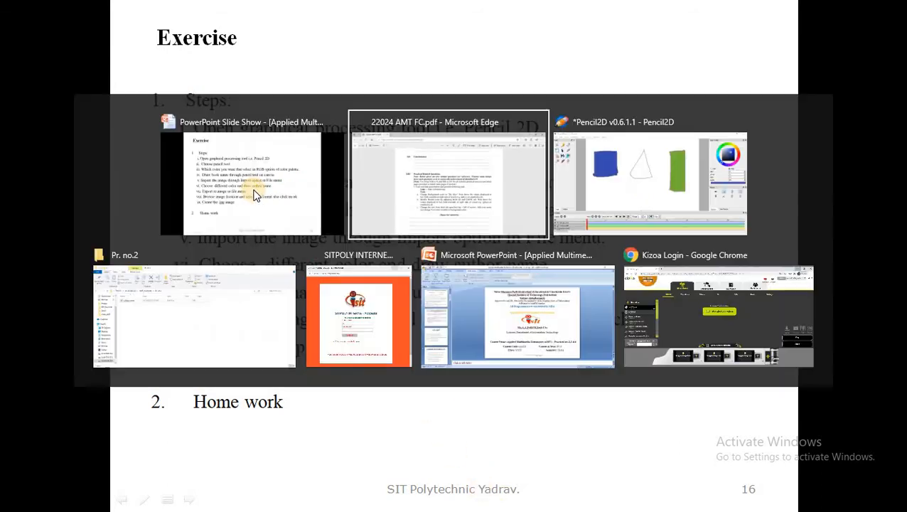
scroll(402, 355, "down", 10)
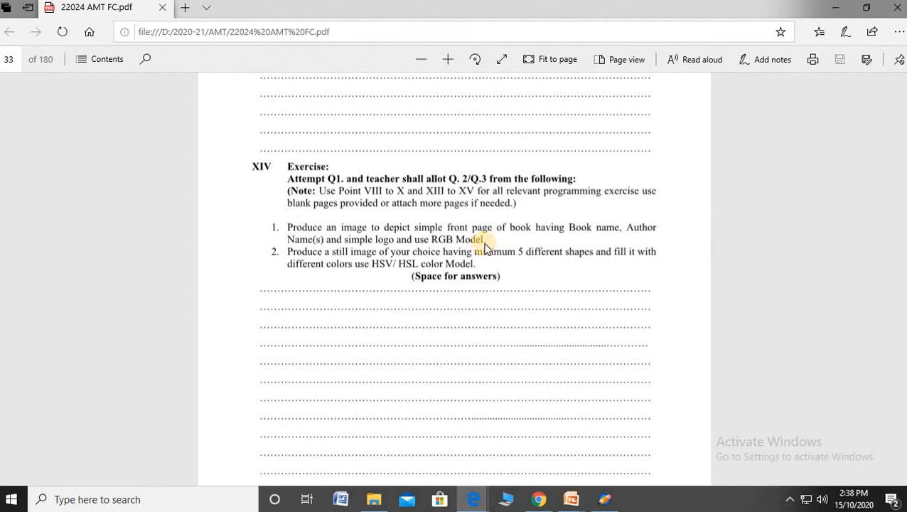
key("alt+Tab")
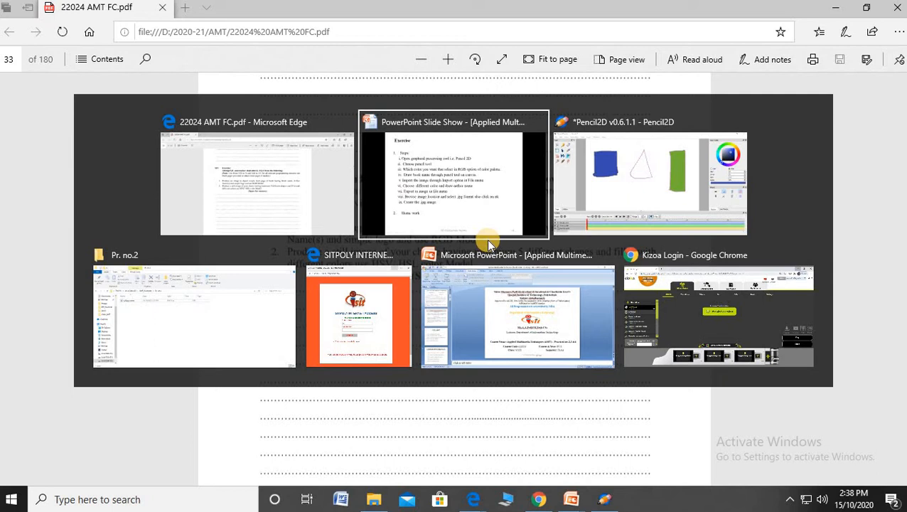
left_click(486, 238)
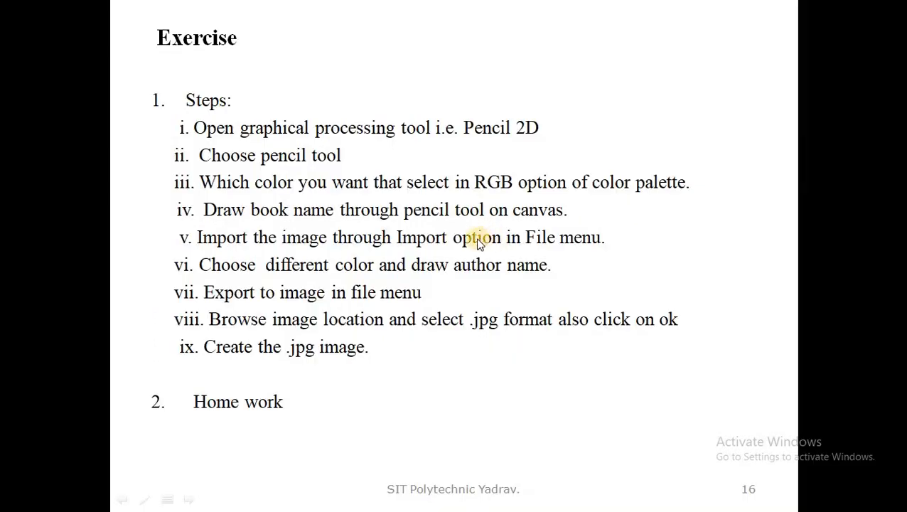
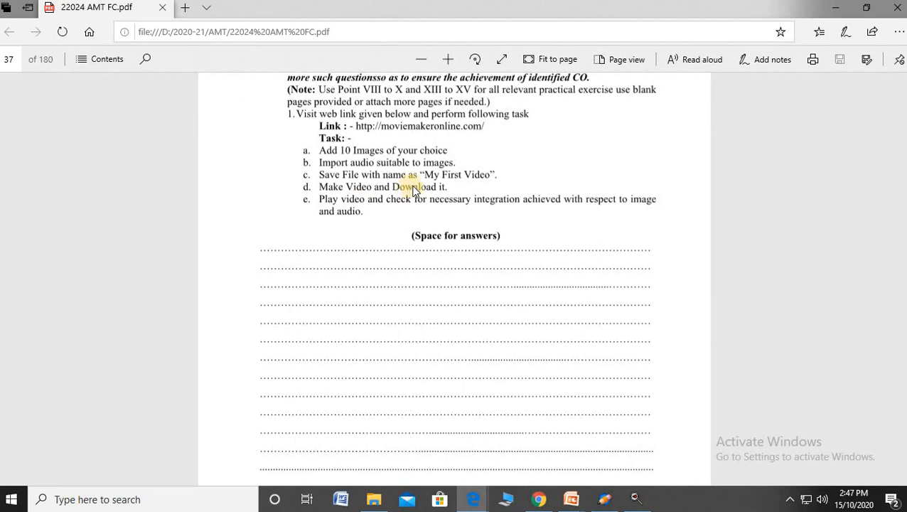
- Read the manual's kizoa.com movie exercise and review the Practical No. 4 resources and conclusion slides in the PowerPoint slide show
scroll(403, 214, "down", 4)
scroll(397, 223, "down", 5)
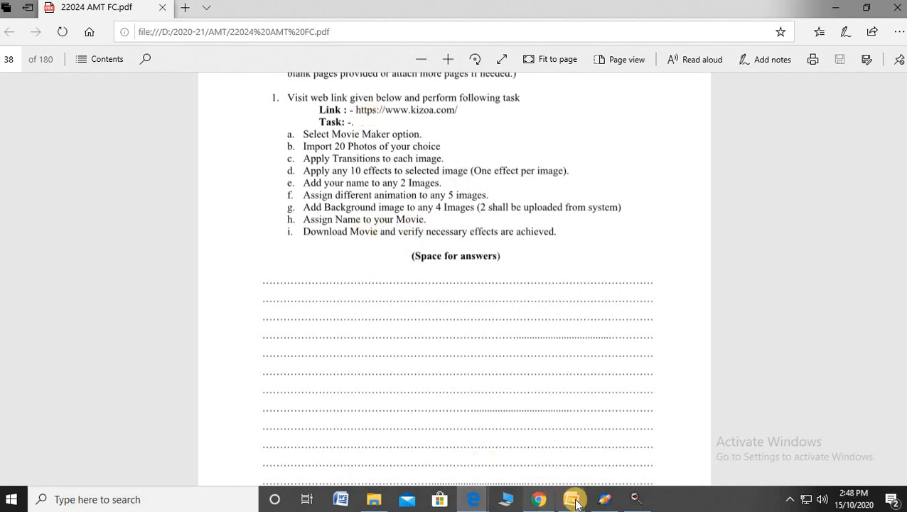
mouse_move(577, 501)
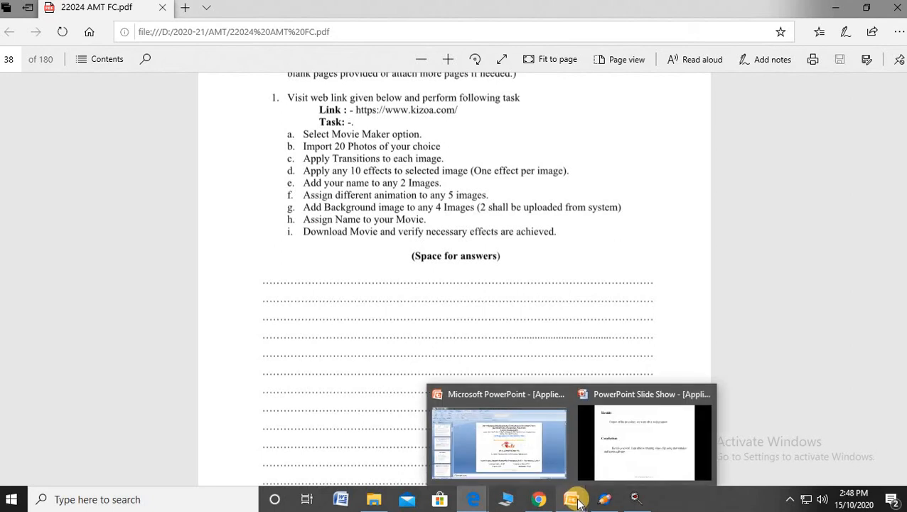
left_click(616, 438)
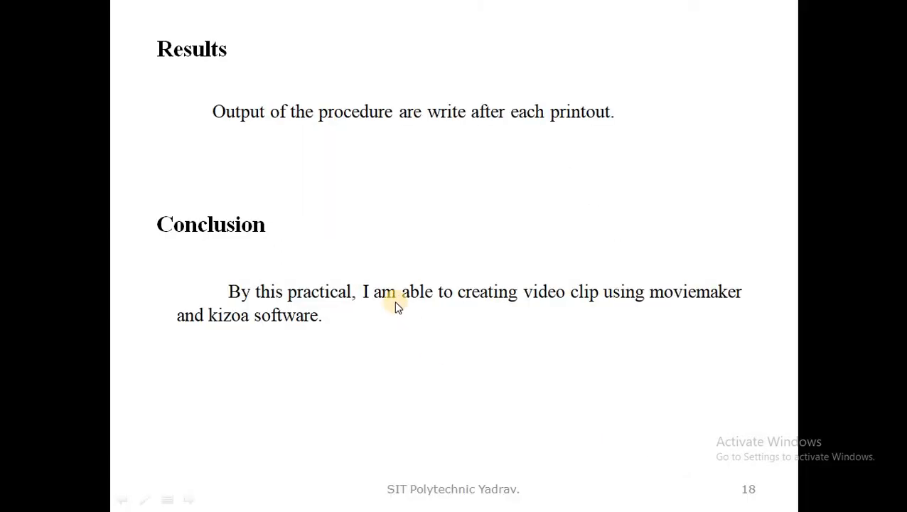
key("Left")
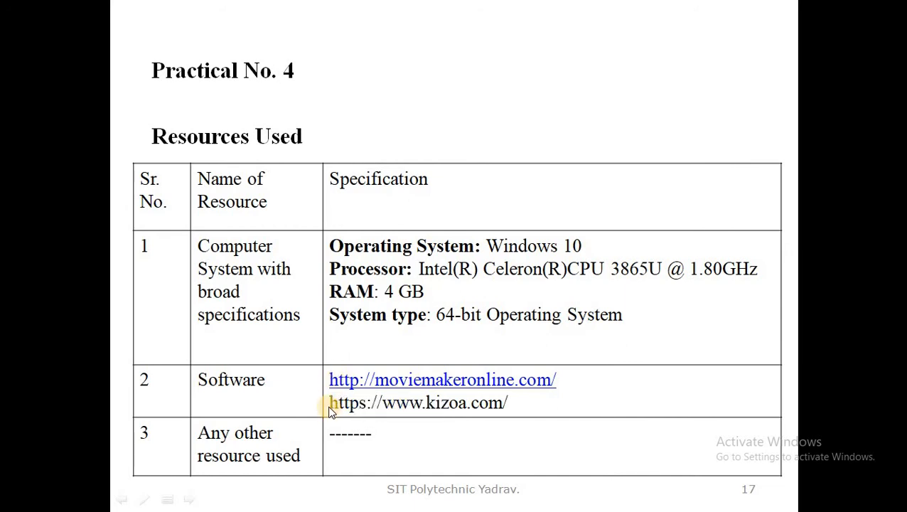
key("Right")
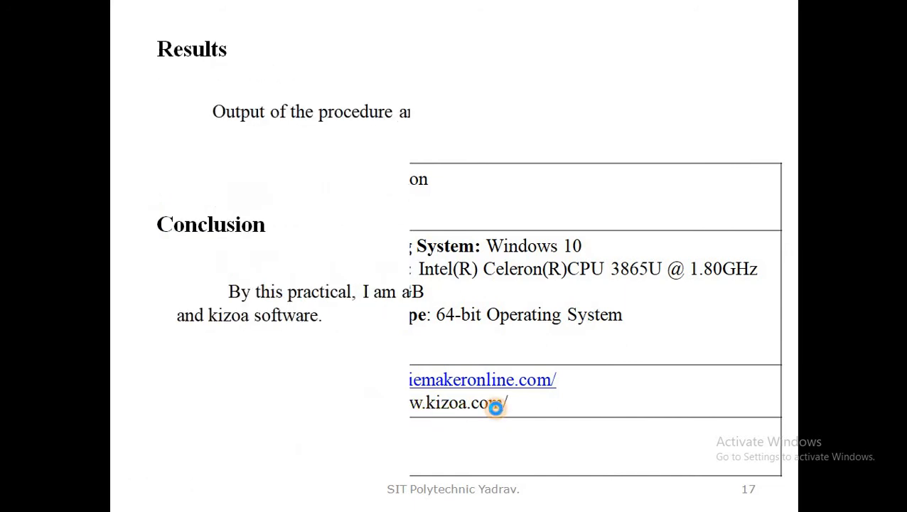
key("Left")
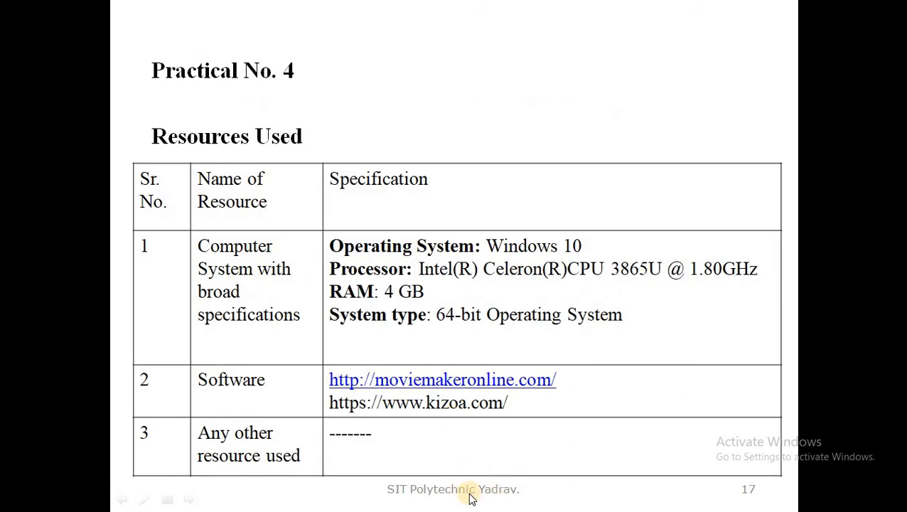
key("alt+Tab")
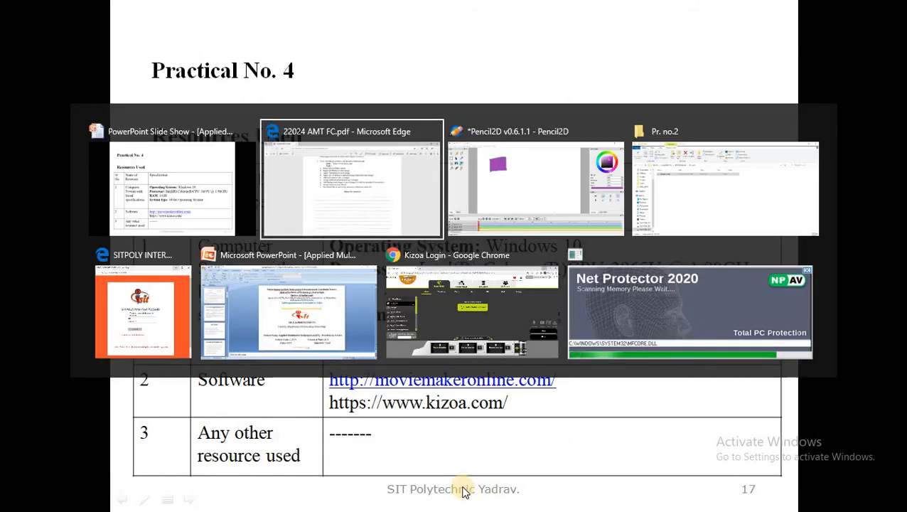
key("alt+Tab")
key("alt+Tab")
key("alt+Tab")
key("alt+Tab")
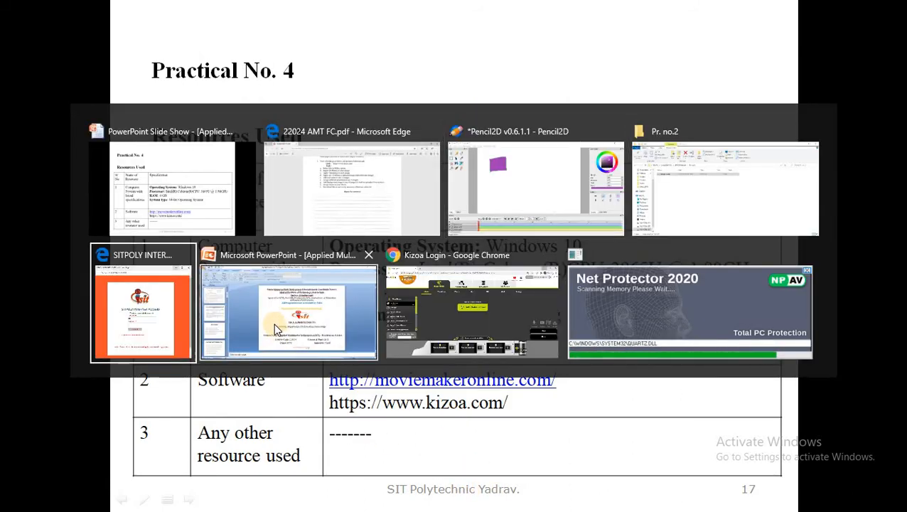
scroll(48, 341, "down", 15)
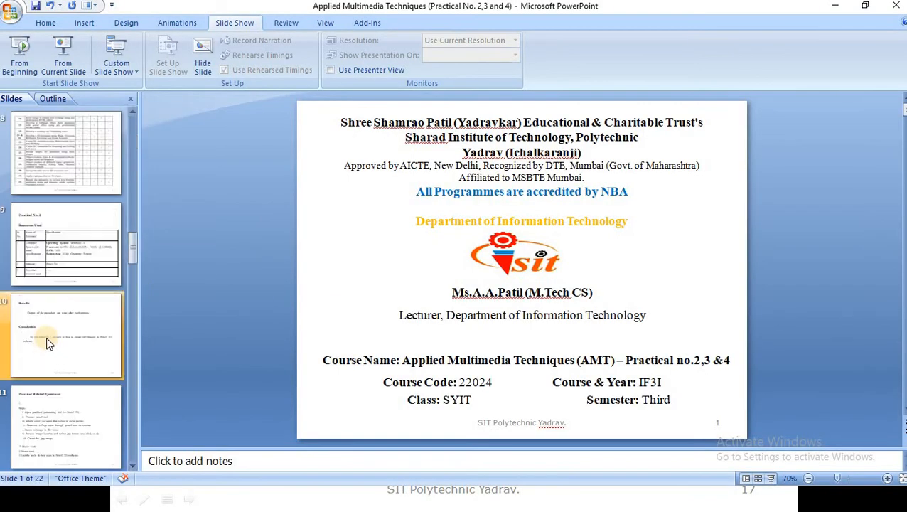
scroll(48, 348, "down", 3)
scroll(48, 349, "up", 6)
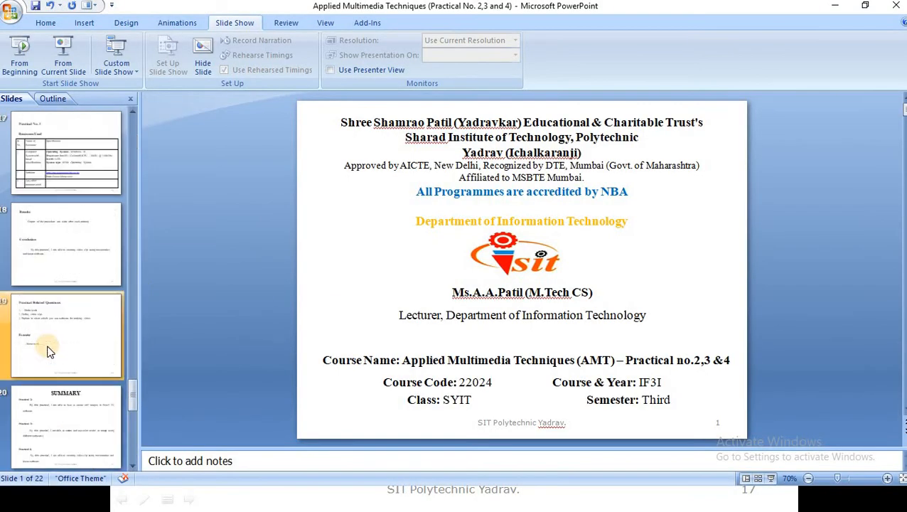
left_click(73, 253)
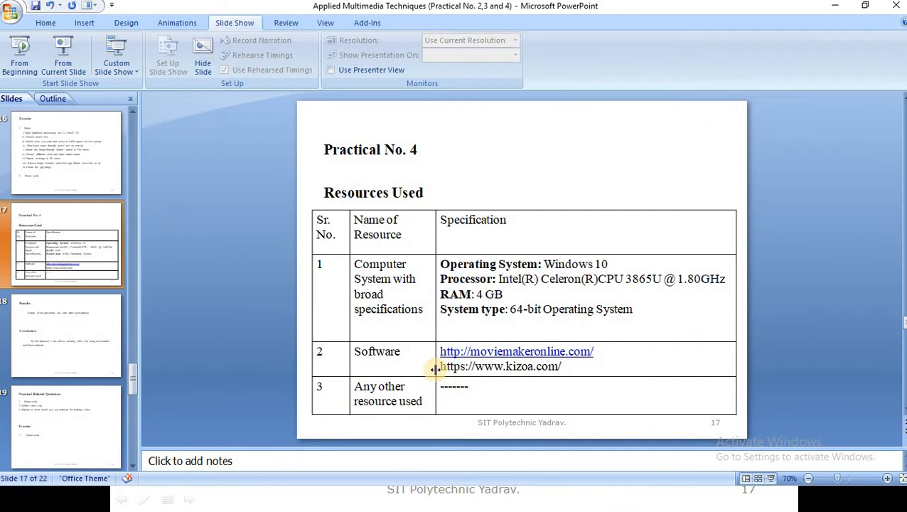
left_click_drag(440, 367, 575, 365)
key("ctrl+c")
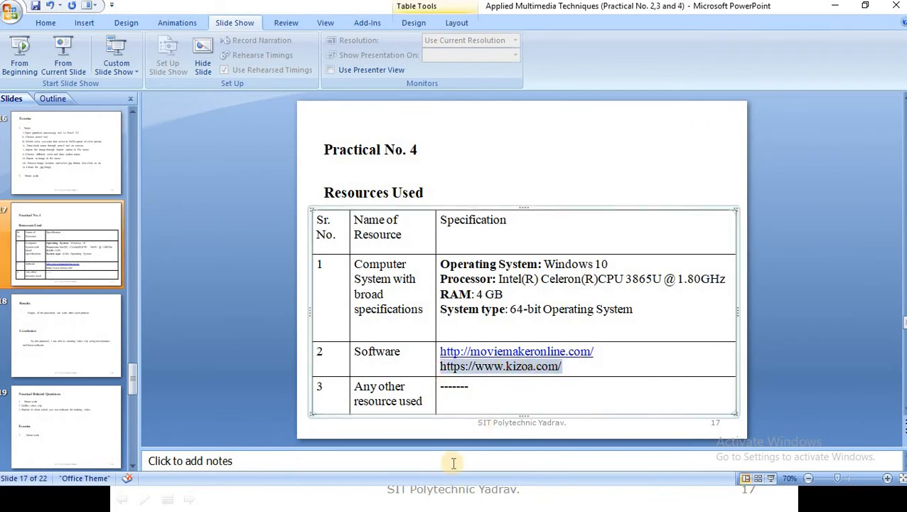
- Switch to Chrome, load the copied kizoa.com address in a new tab and enter My Kizoa
key("alt+Tab")
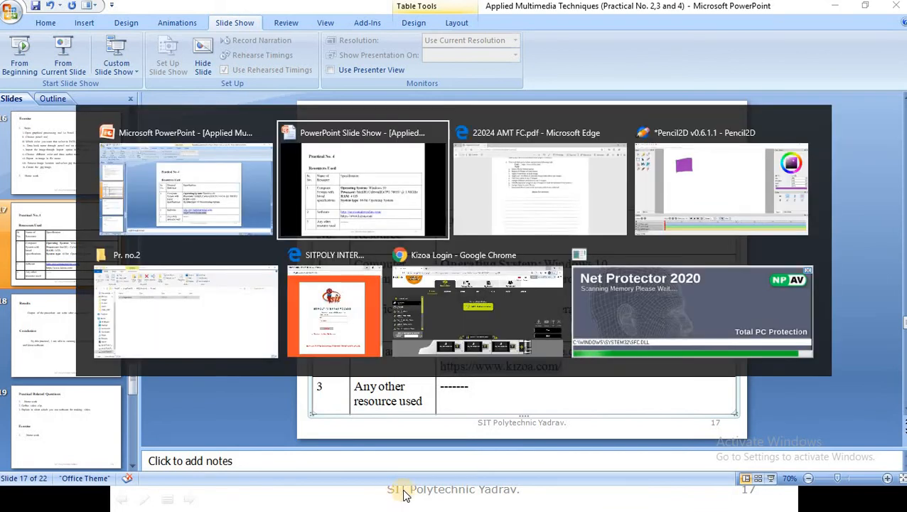
left_click(440, 316)
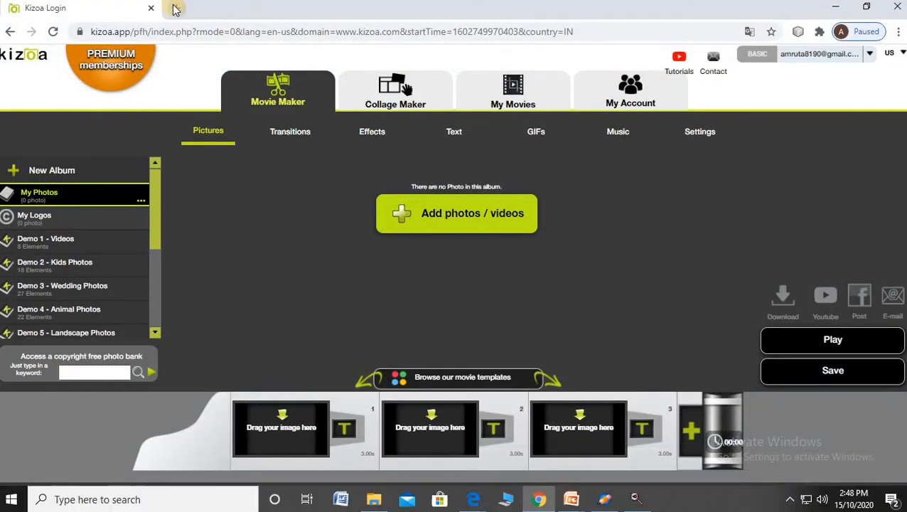
left_click(175, 9)
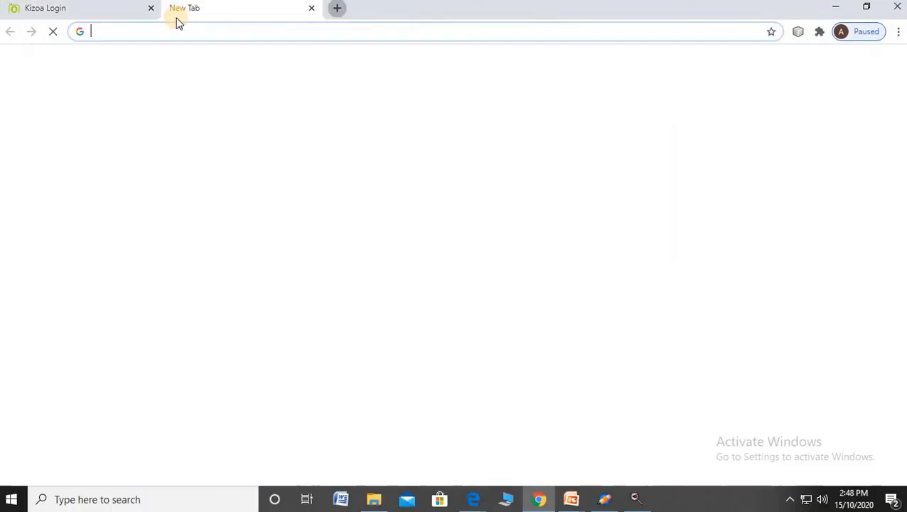
key("ctrl+v")
left_click(117, 61)
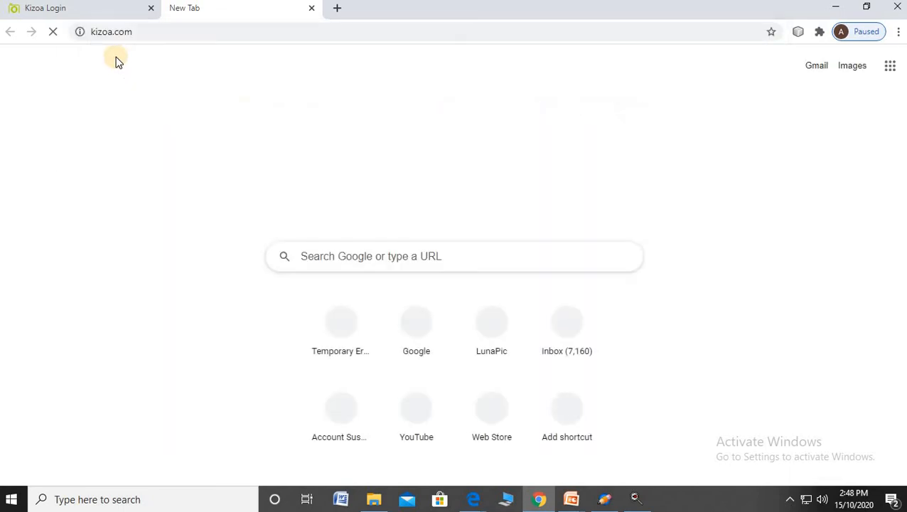
left_click(129, 34)
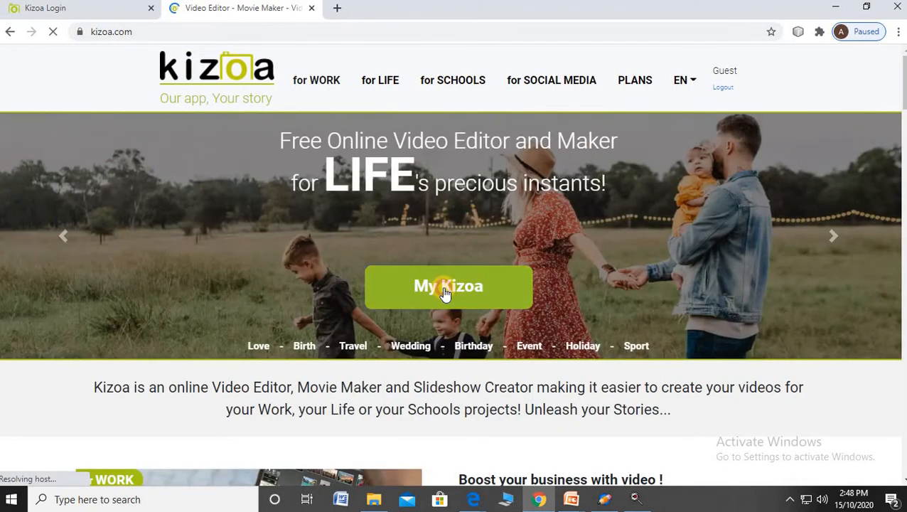
left_click(445, 293)
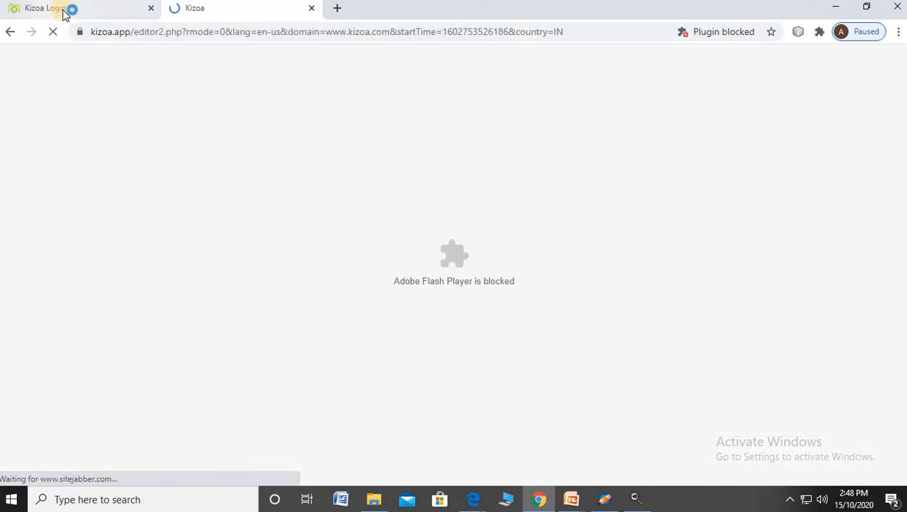
- Reload the newly opened Kizoa page, return to the original Kizoa Login tab and close the duplicate tab
left_click(64, 10)
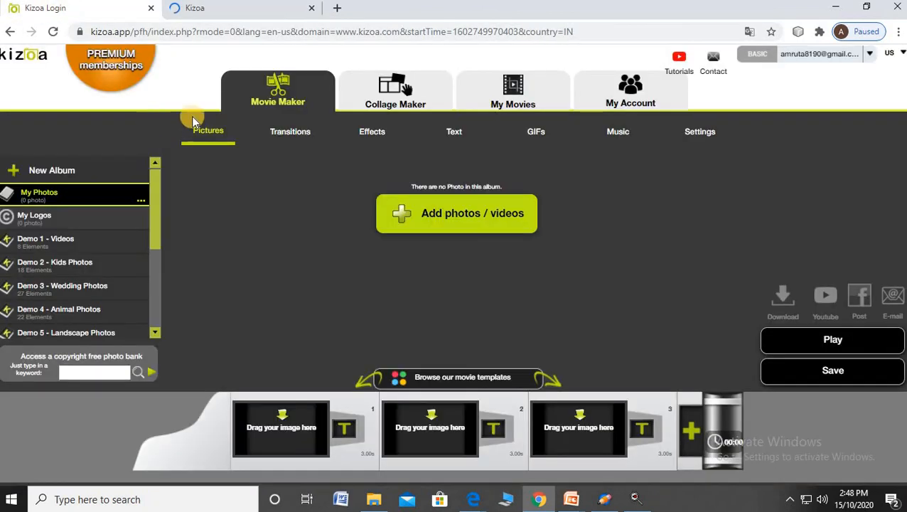
left_click(229, 10)
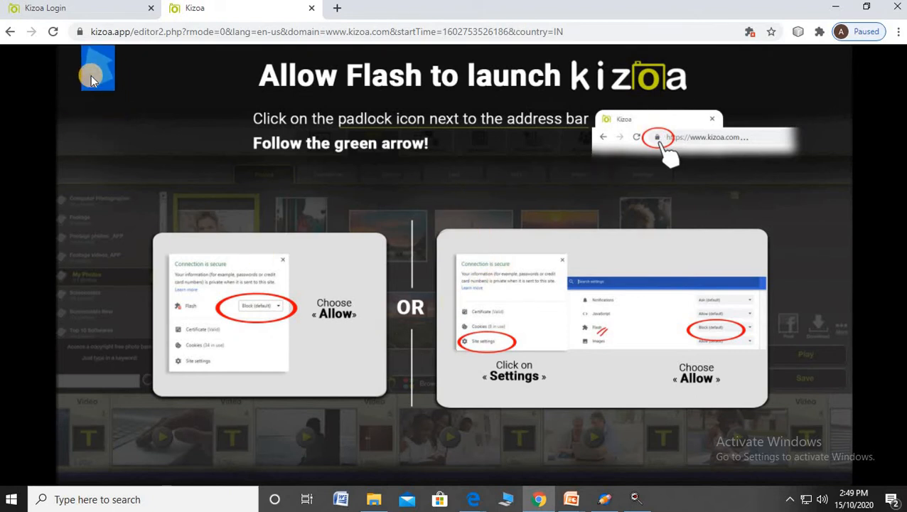
left_click(53, 31)
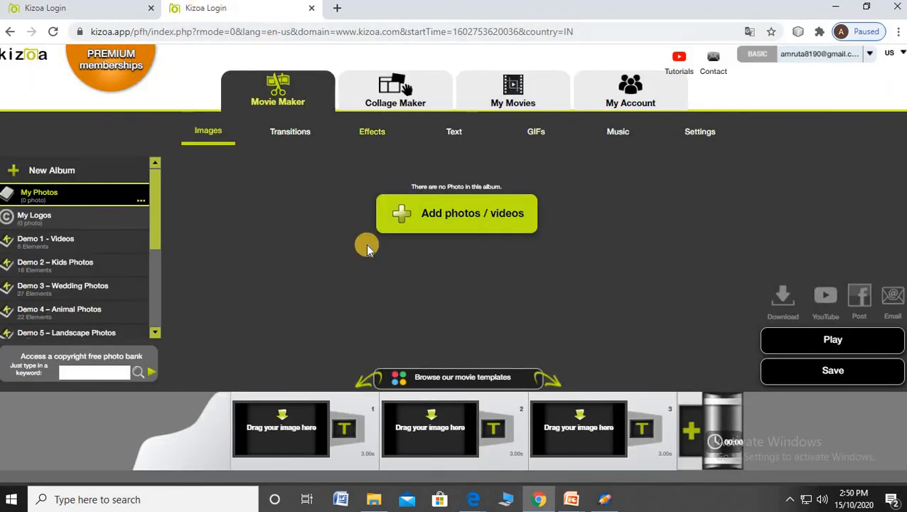
left_click(85, 10)
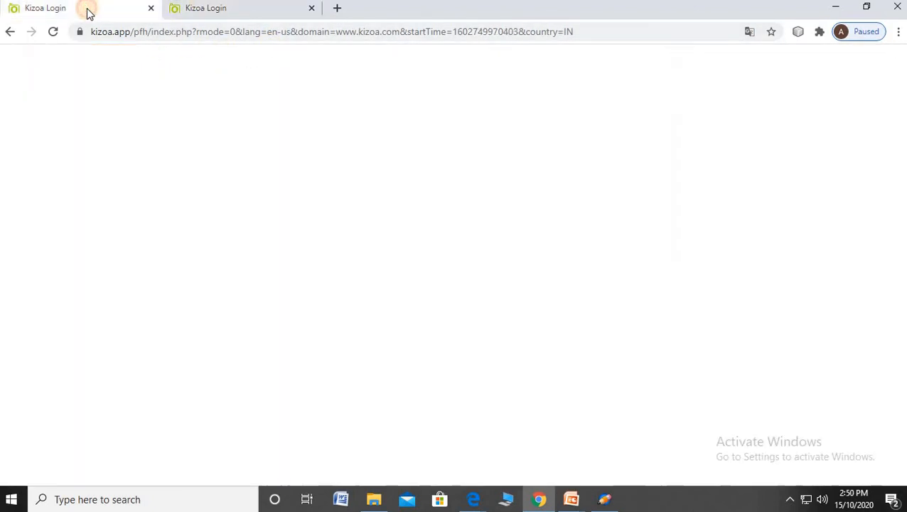
left_click(311, 8)
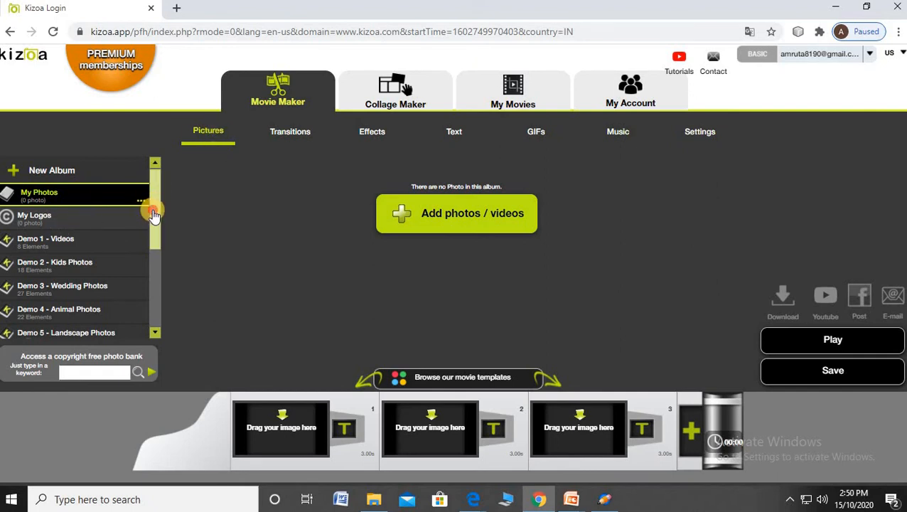
- Upload the download (4) books image from the computer's AMT_Practicals Images folder to the My Photos album
left_click_drag(153, 214, 155, 192)
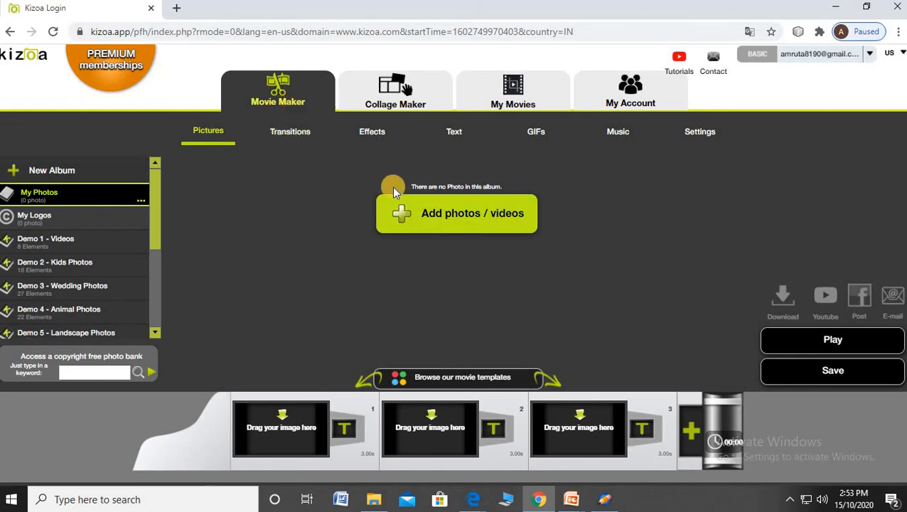
left_click(449, 215)
left_click(388, 292)
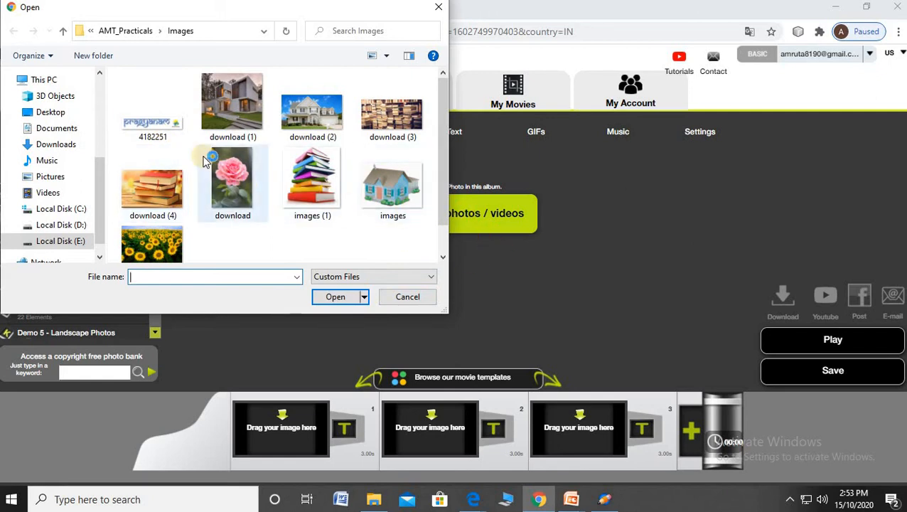
left_click(221, 120)
left_click(311, 118)
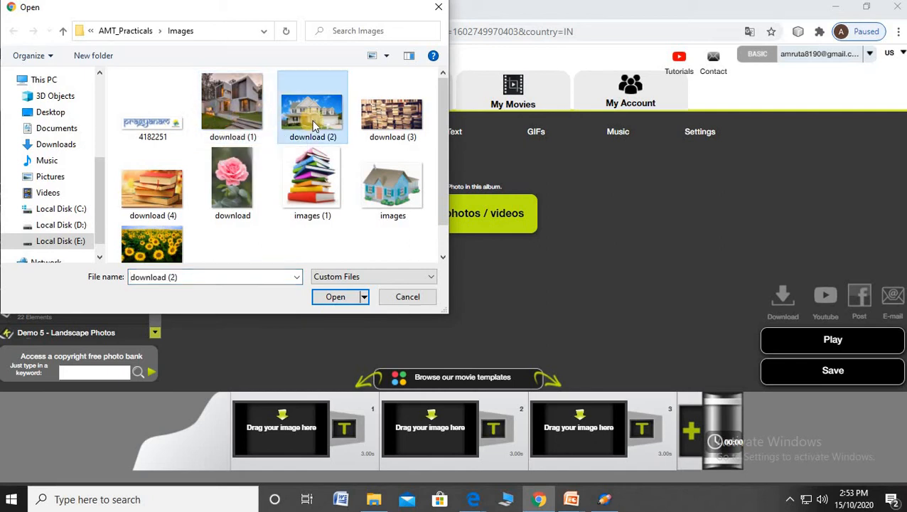
left_click(220, 199)
left_click(156, 196)
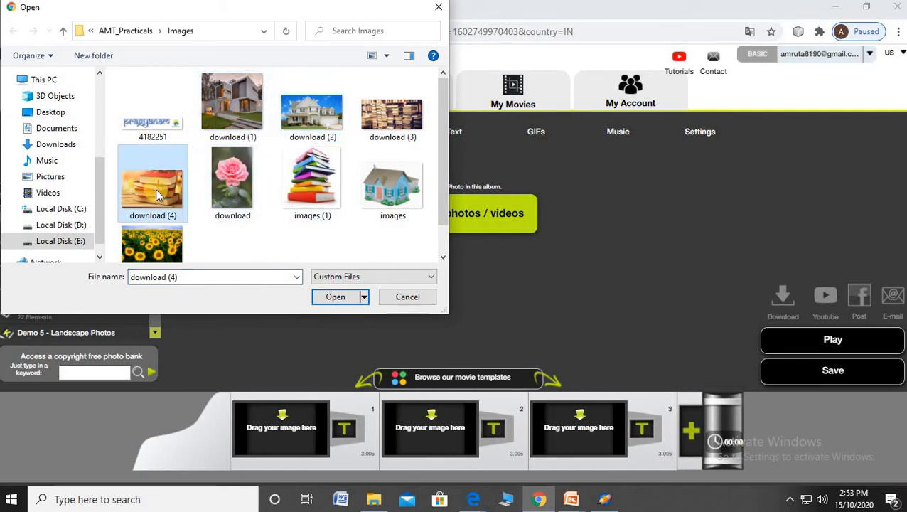
left_click(335, 299)
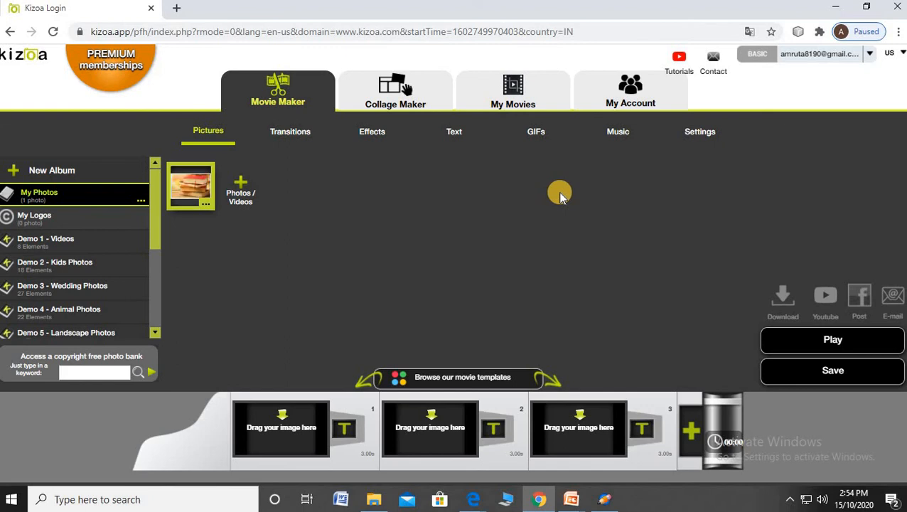
- Add the download (2) house image from the computer to the My Photos album
left_click(240, 189)
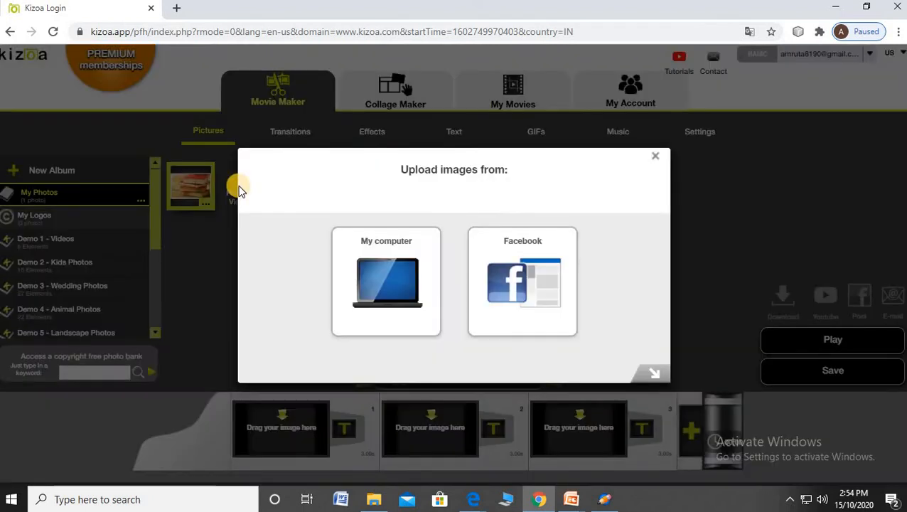
left_click(438, 308)
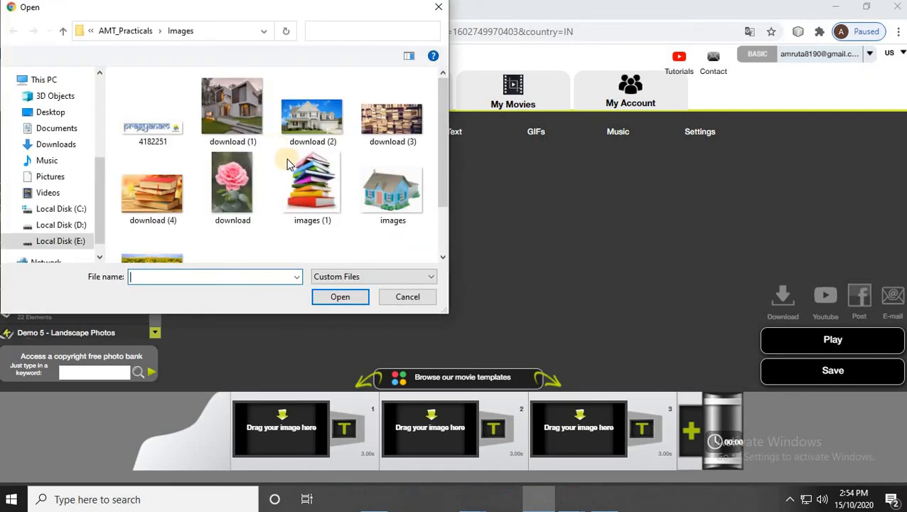
left_click(310, 133)
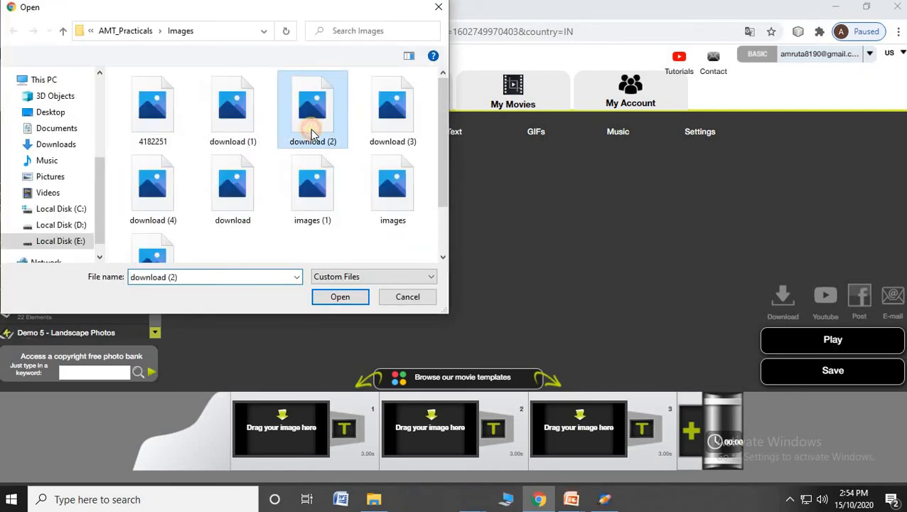
left_click(343, 300)
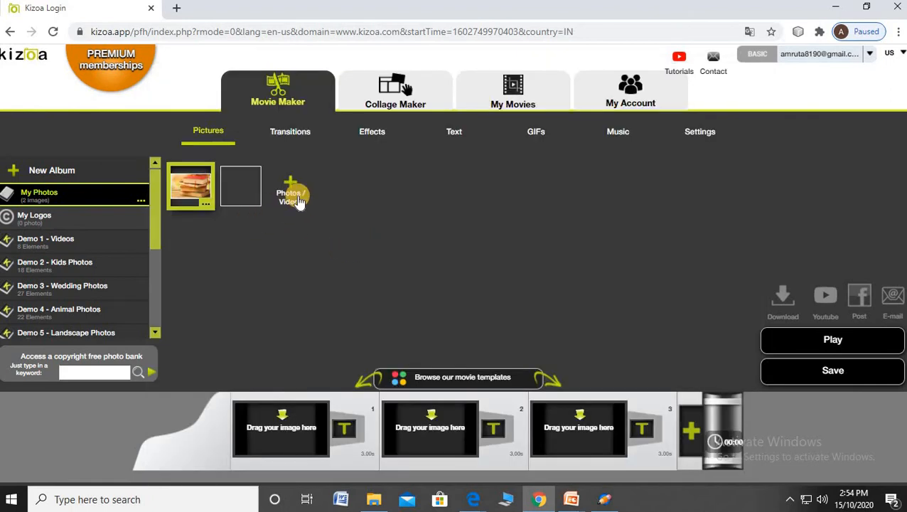
- Upload the download, images (1) and Sunflower-field-Fargo-North-Dakota pictures together from the computer to the My Photos album
left_click(289, 192)
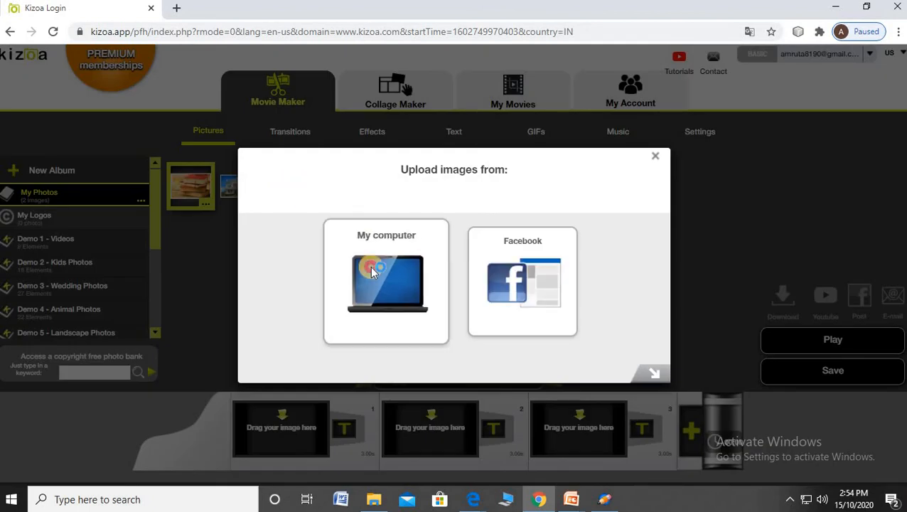
left_click(344, 253)
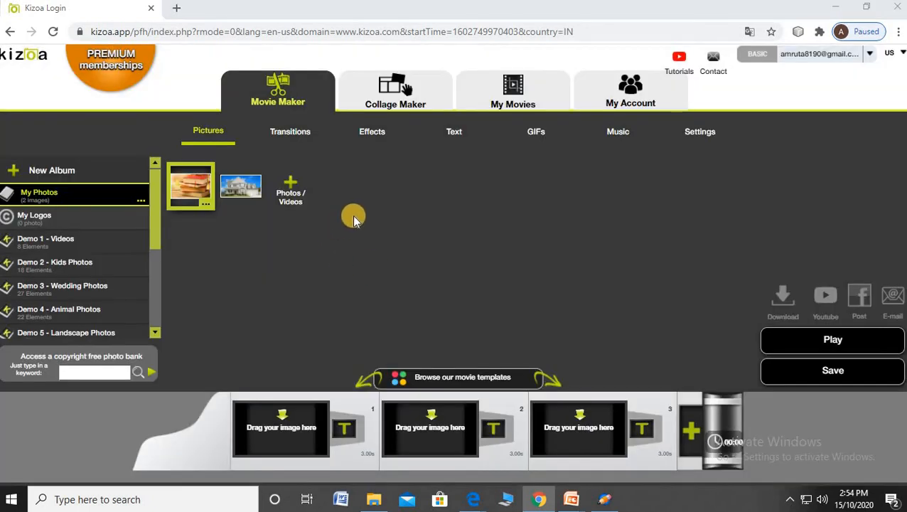
scroll(183, 232, "down", 2)
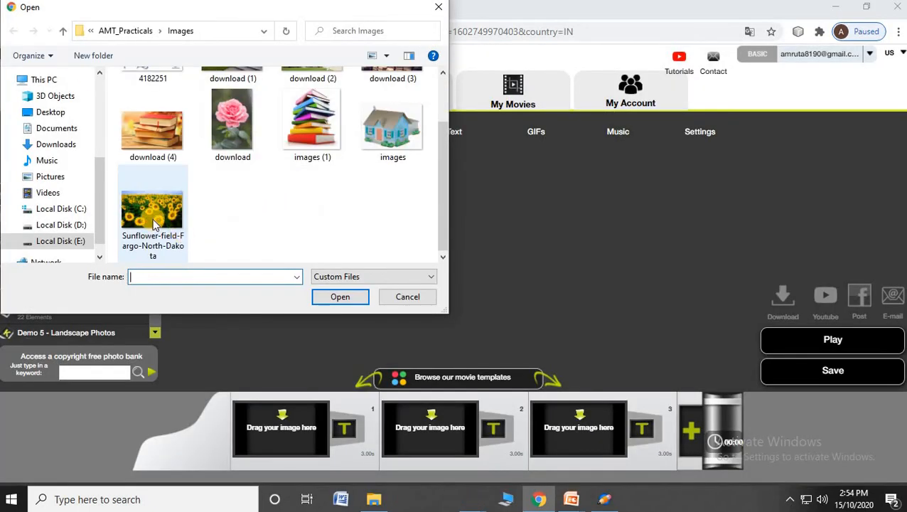
left_click(155, 224)
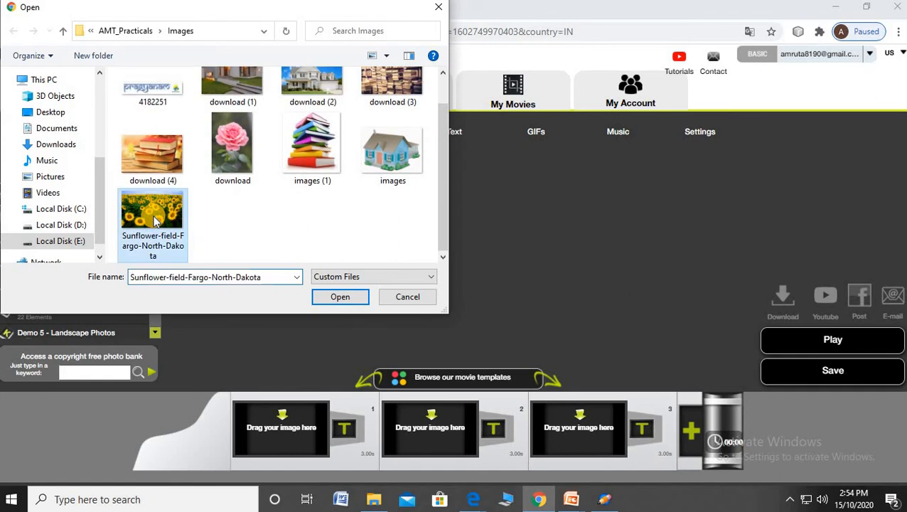
left_click(317, 150, "ctrl")
left_click(233, 147, "ctrl")
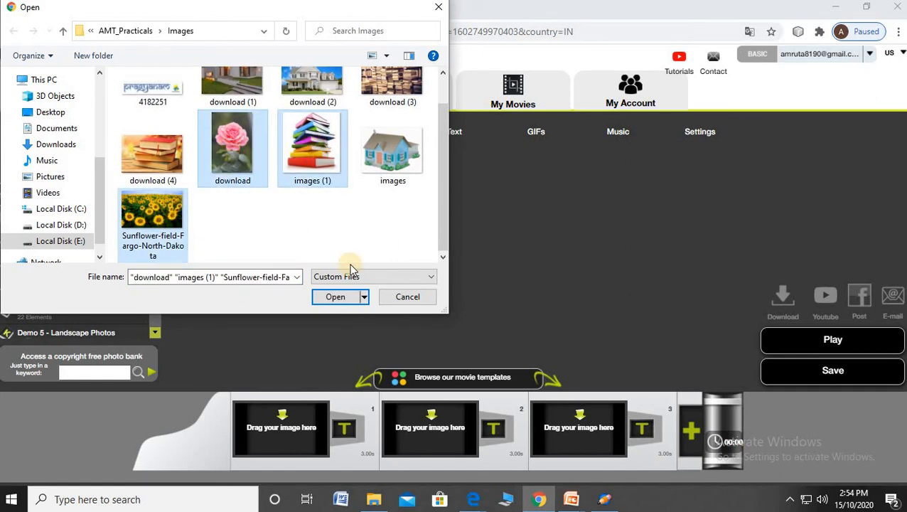
left_click(339, 297)
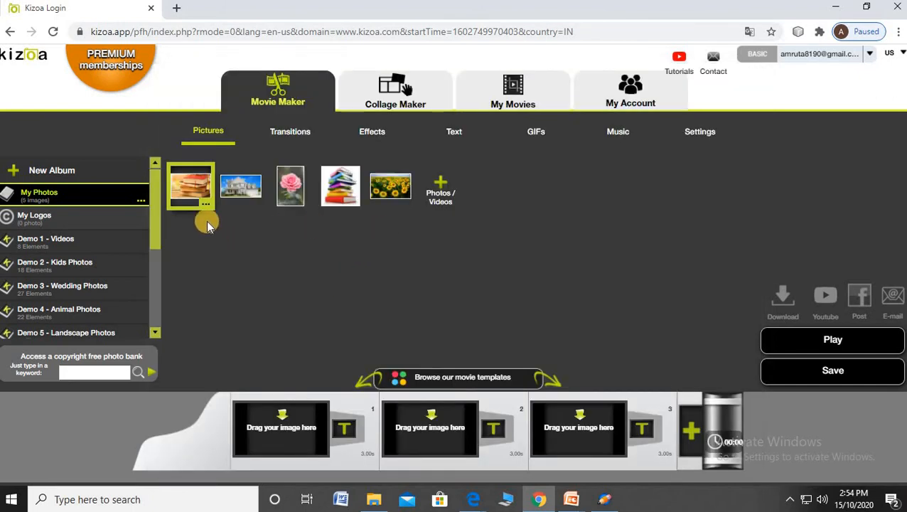
- Place the orange books photo in the film strip's first slot with No crop, and the white house photo in the second
mouse_move(190, 191)
left_click_drag(190, 190, 279, 435)
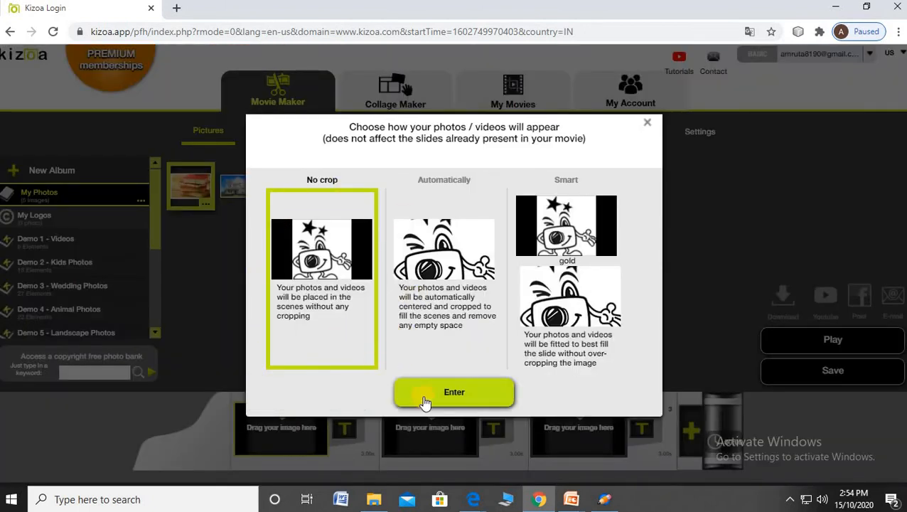
left_click(460, 403)
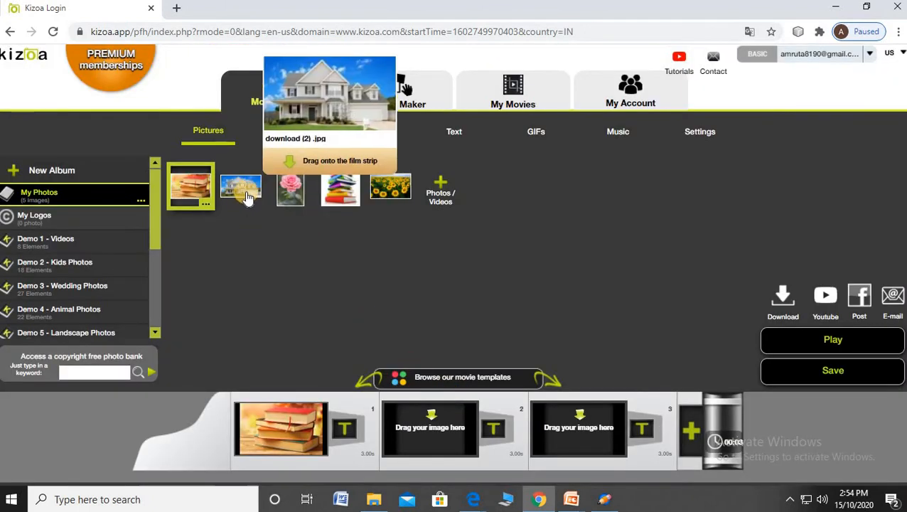
left_click_drag(245, 194, 420, 431)
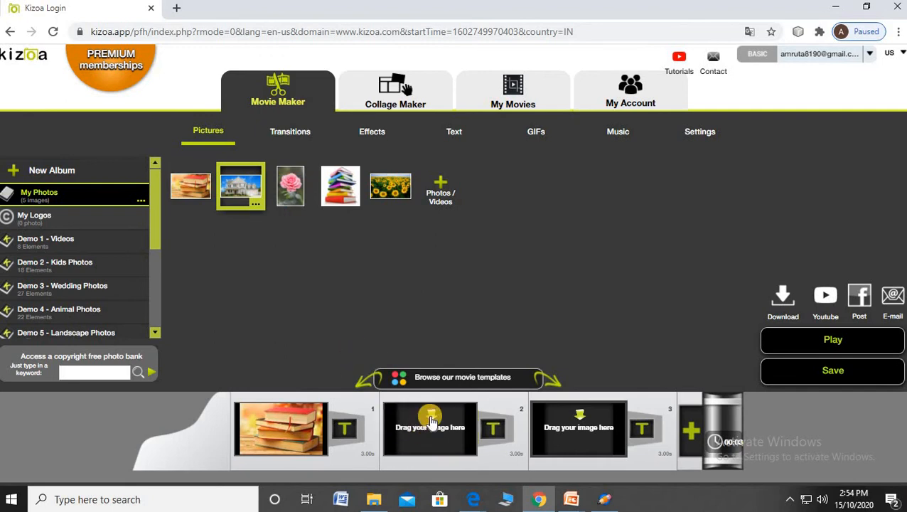
- Fill film strip slots two to five with the house, pink rose, colourful book stack and sunflower photos, declining to insert the entire album
left_click_drag(240, 186, 438, 440)
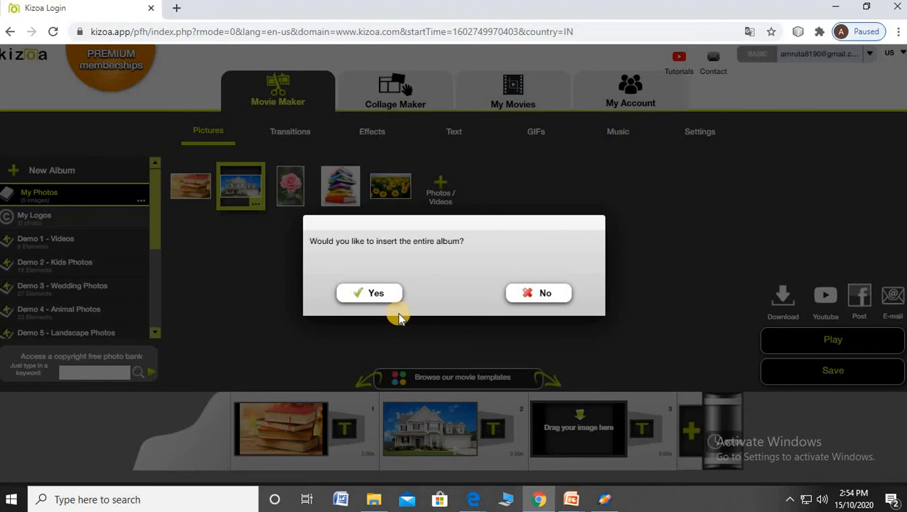
left_click(524, 293)
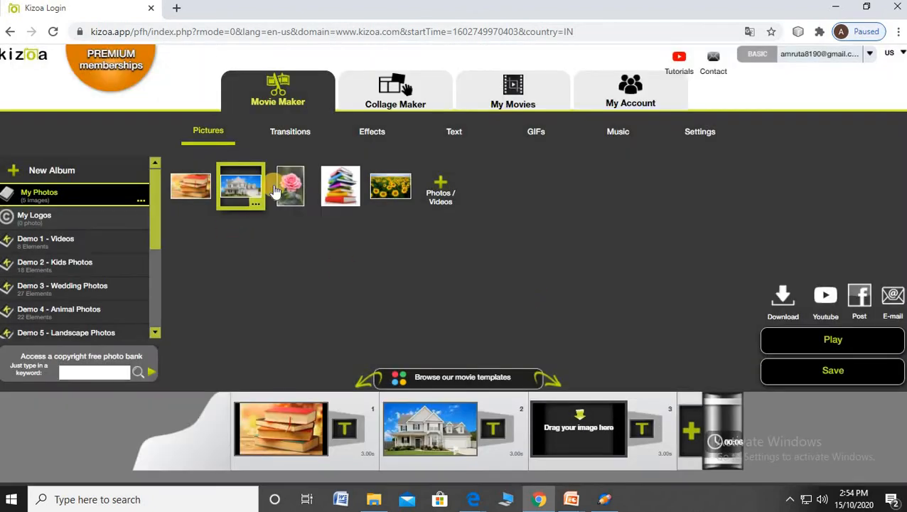
left_click_drag(275, 192, 580, 434)
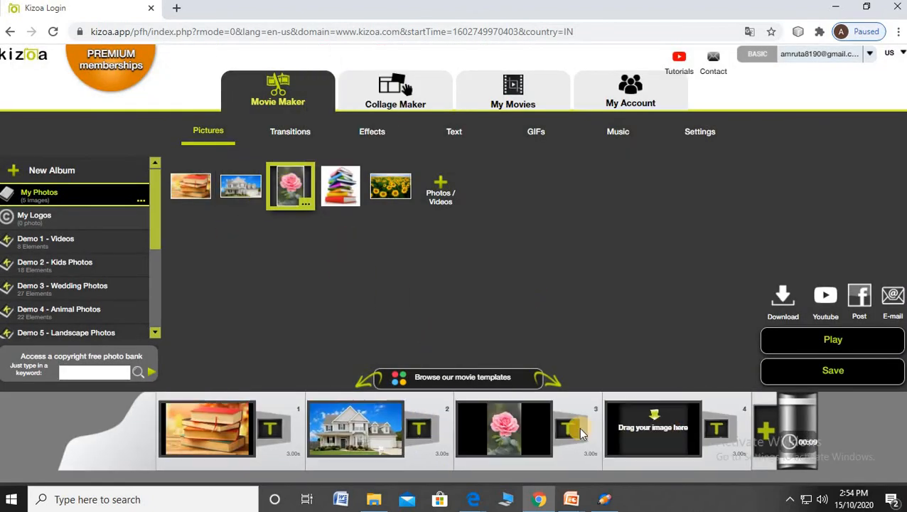
left_click_drag(341, 186, 636, 435)
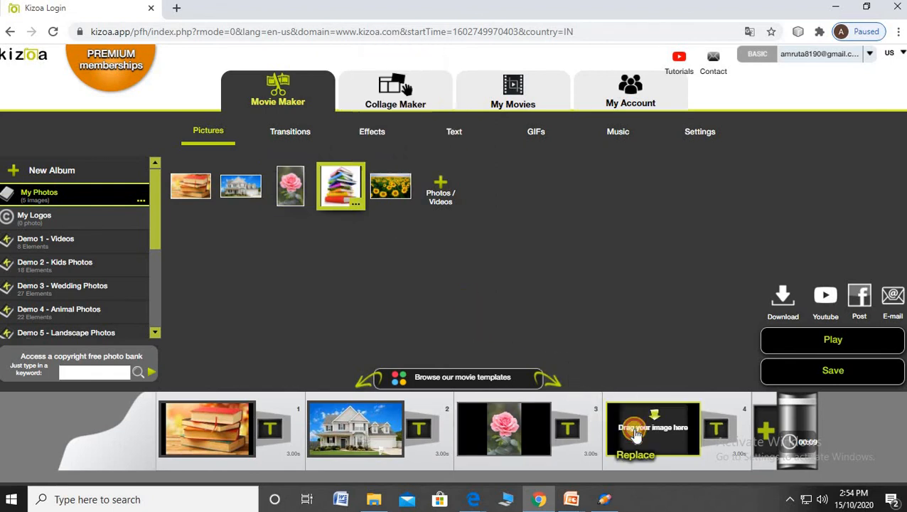
left_click_drag(390, 187, 767, 435)
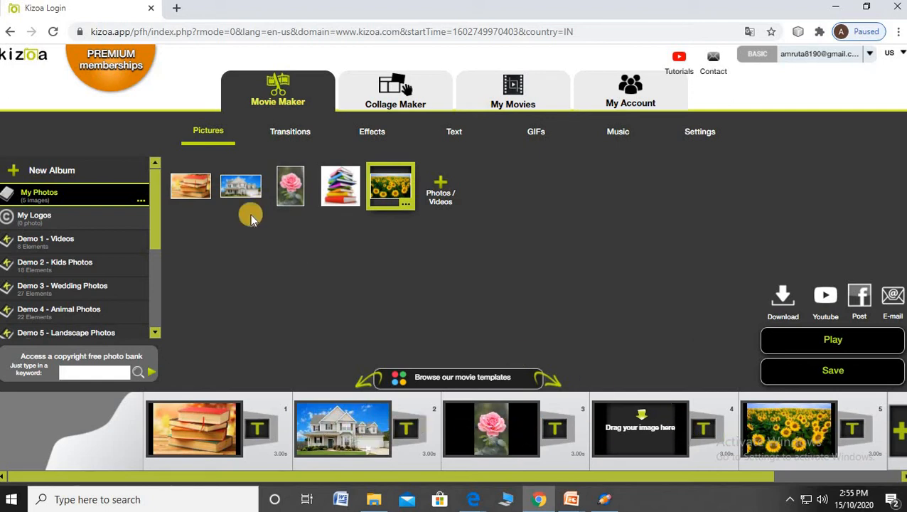
left_click_drag(340, 187, 642, 431)
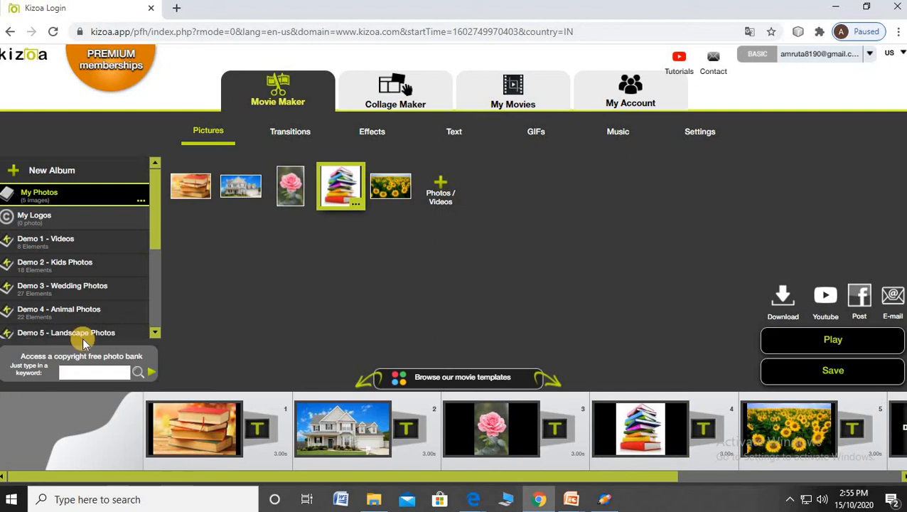
- Add the 3D transitions Rotation in, Center flip, Vertical Twister and Horizontal Twist x2 after the first four photos, in that order
left_click(270, 136)
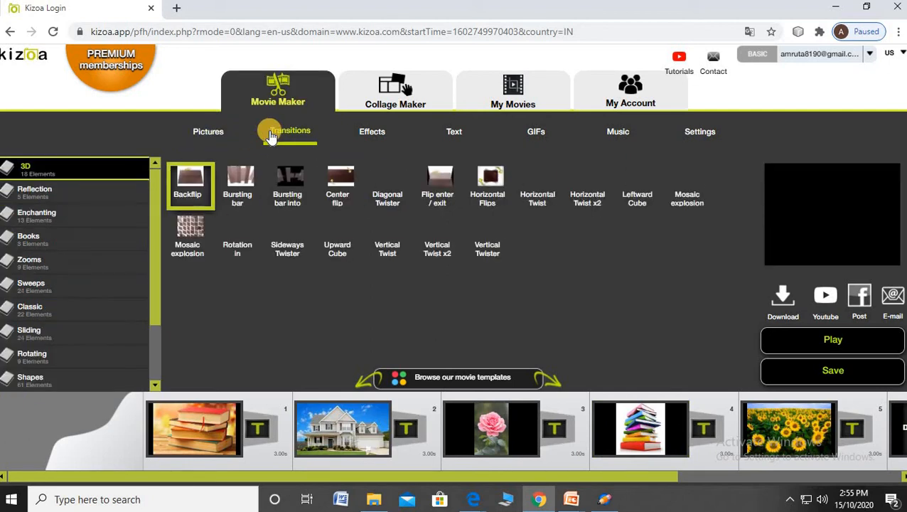
left_click(235, 179)
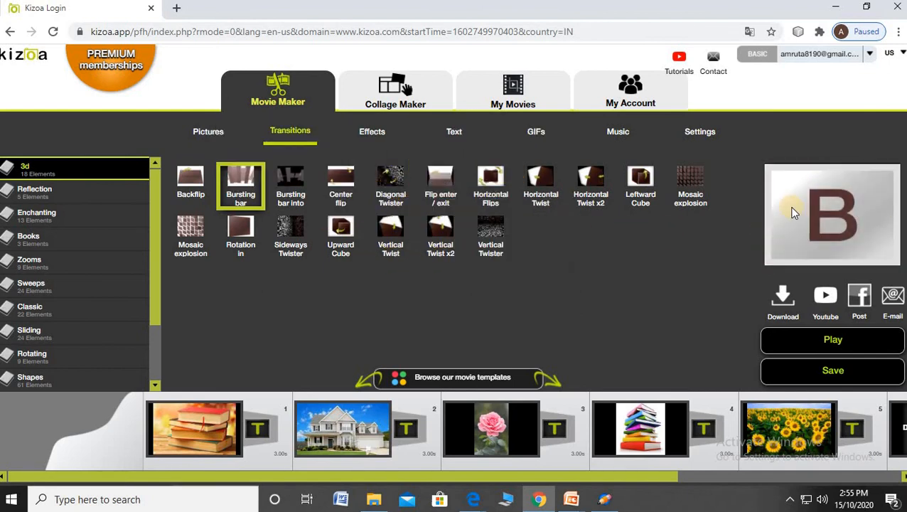
left_click(388, 229)
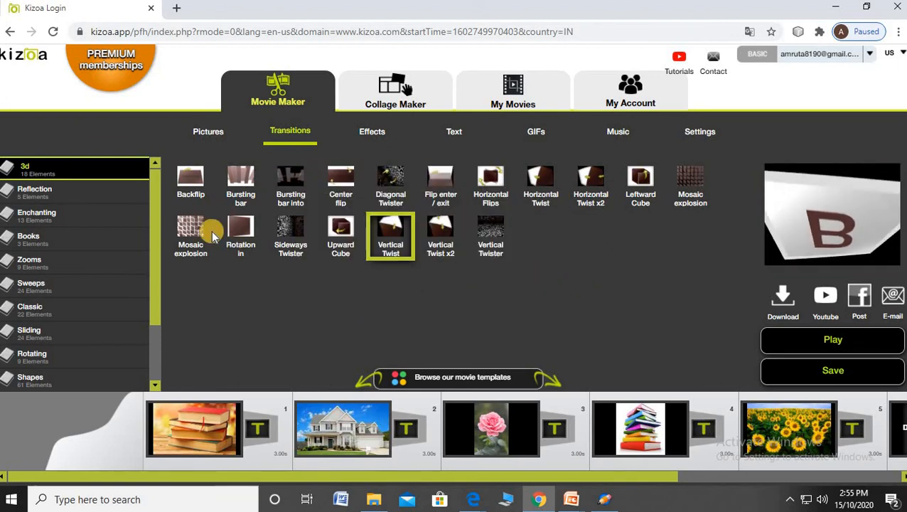
left_click_drag(228, 226, 261, 425)
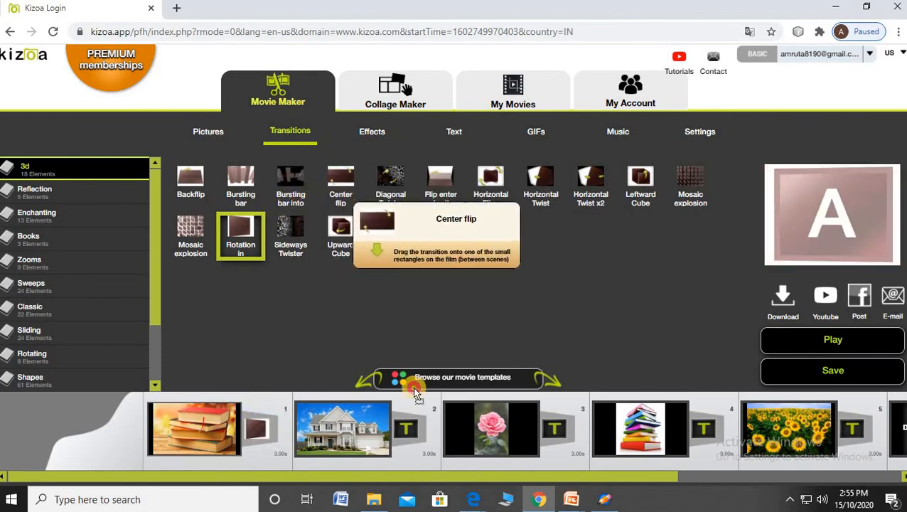
left_click_drag(416, 394, 399, 442)
left_click_drag(504, 255, 559, 435)
left_click_drag(577, 181, 700, 429)
- From the Books transitions, put Simple page turn after the fourth photo and Double page after the sunflower photo
left_click(58, 245)
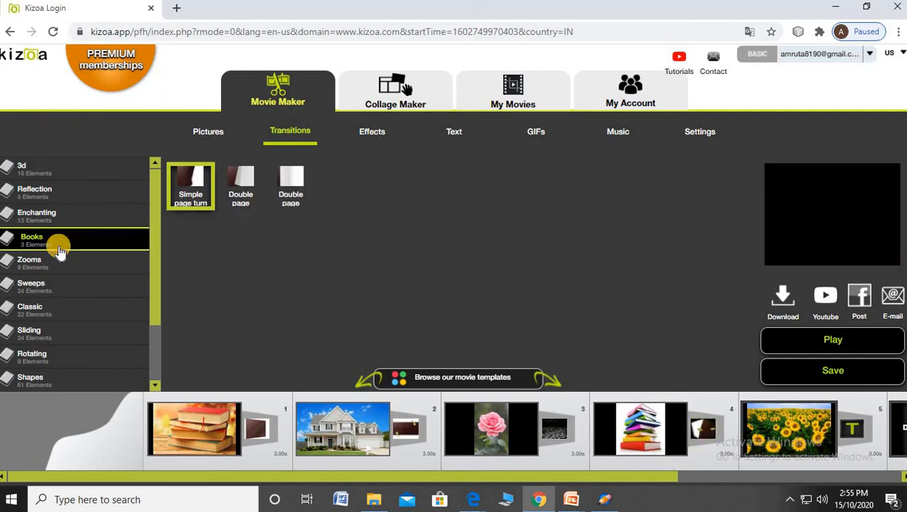
left_click(71, 285)
left_click(80, 237)
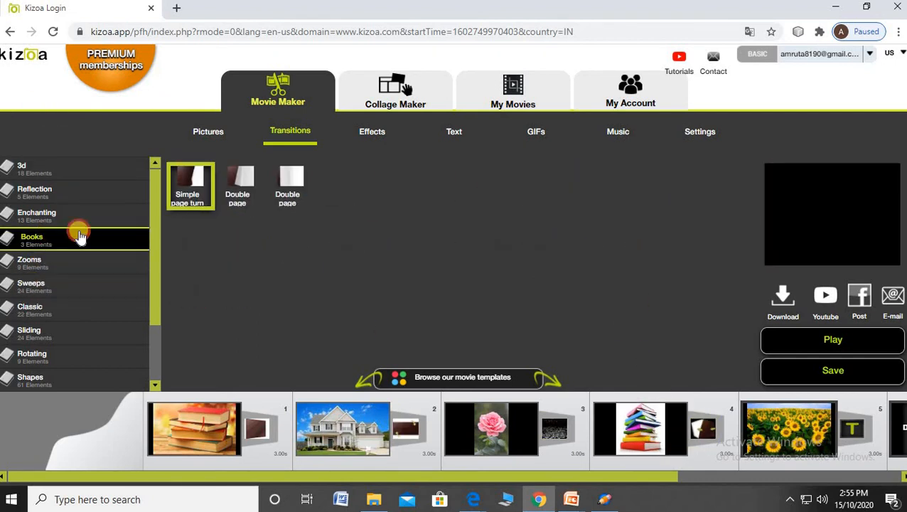
left_click(189, 180)
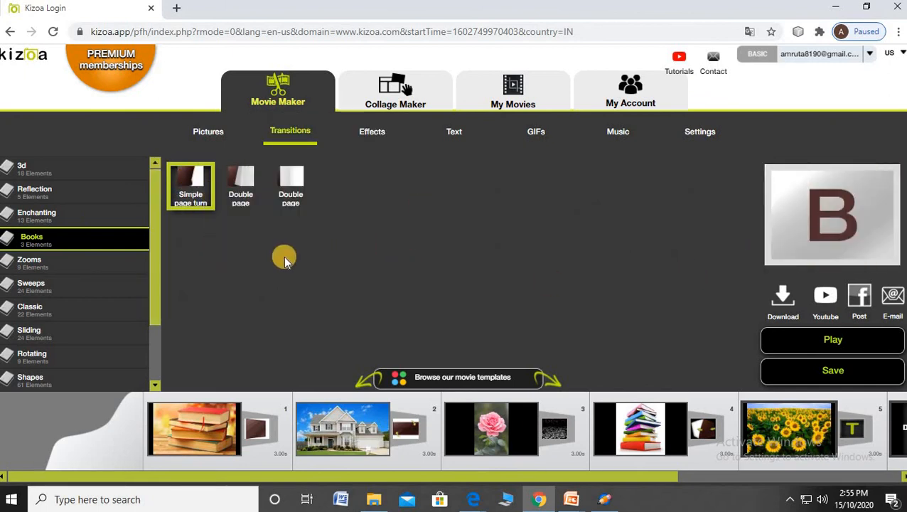
left_click(187, 180)
left_click_drag(187, 180, 689, 427)
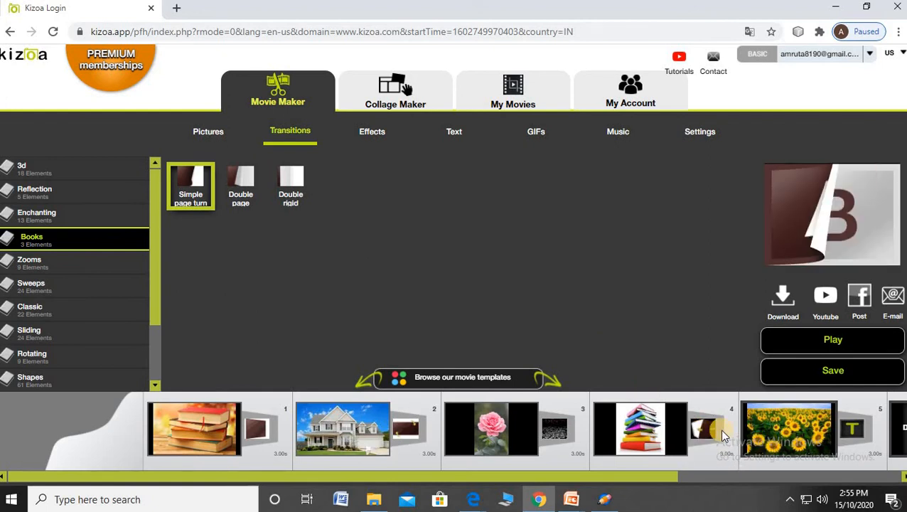
left_click_drag(173, 171, 704, 430)
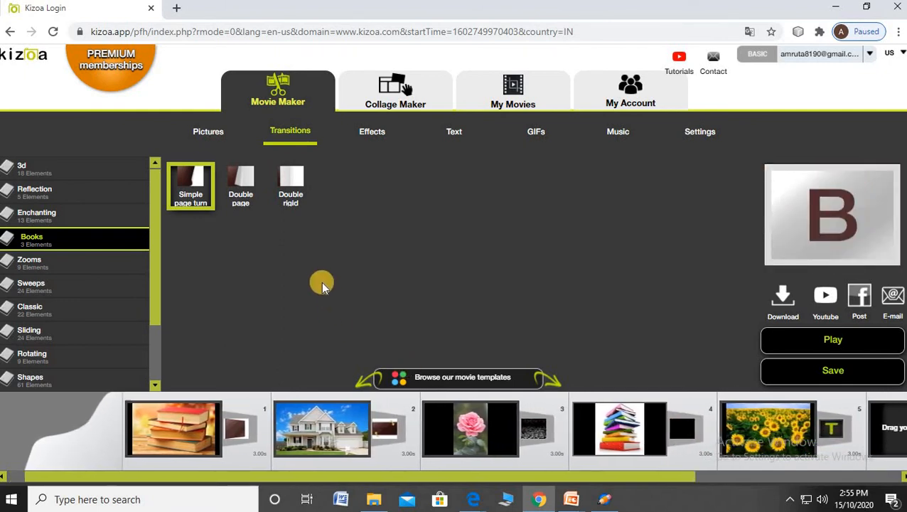
left_click_drag(241, 186, 813, 426)
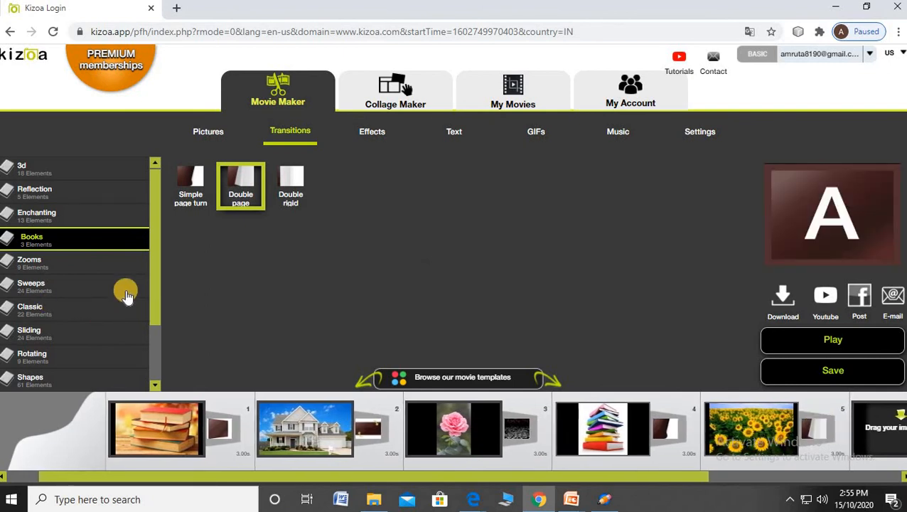
left_click_drag(152, 284, 156, 263)
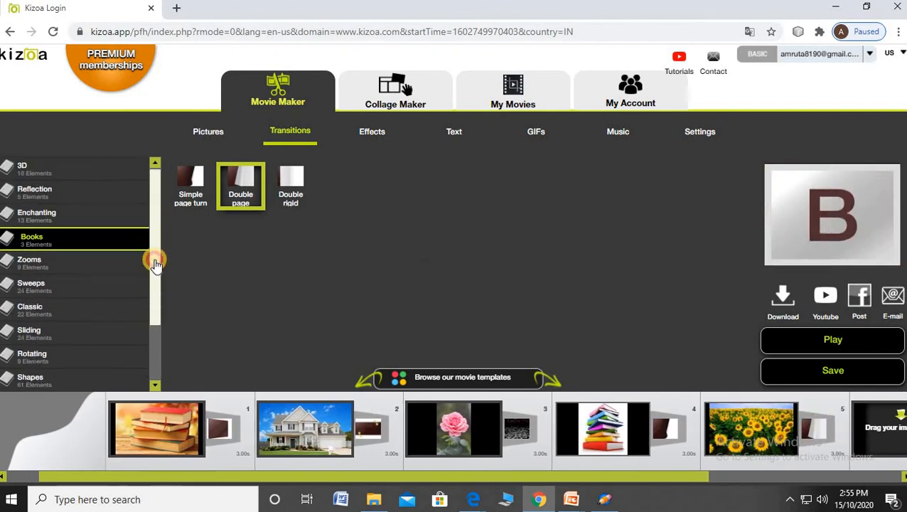
- Preview the Colored Bokeh effect and apply the Summer category's Lake effect to the orange books photo in scene 1
left_click(370, 133)
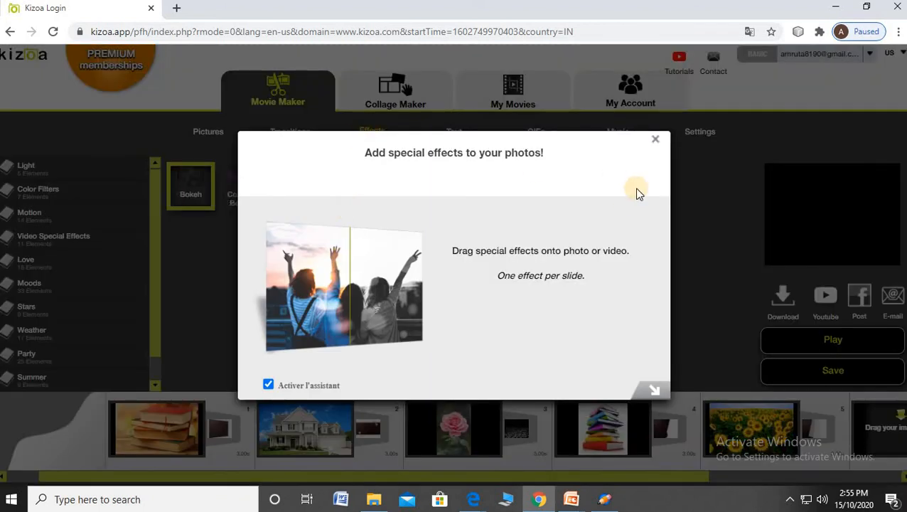
left_click(655, 139)
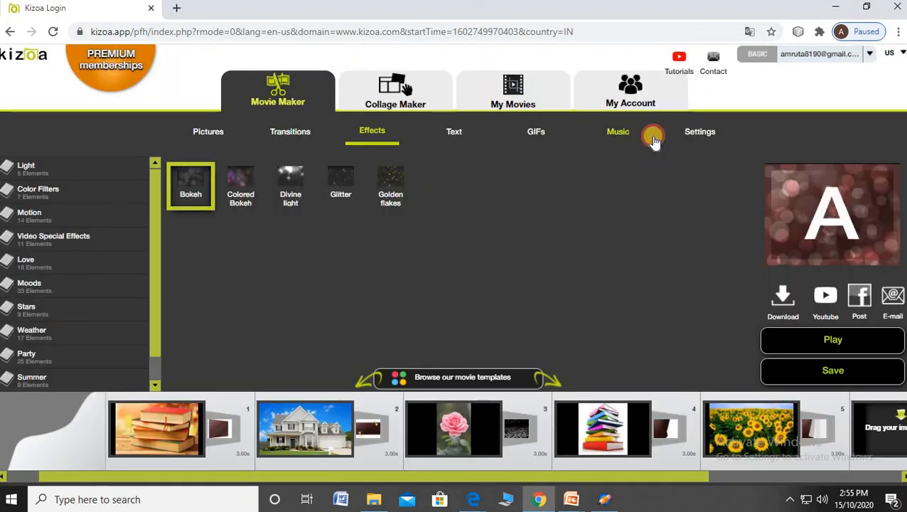
left_click(372, 140)
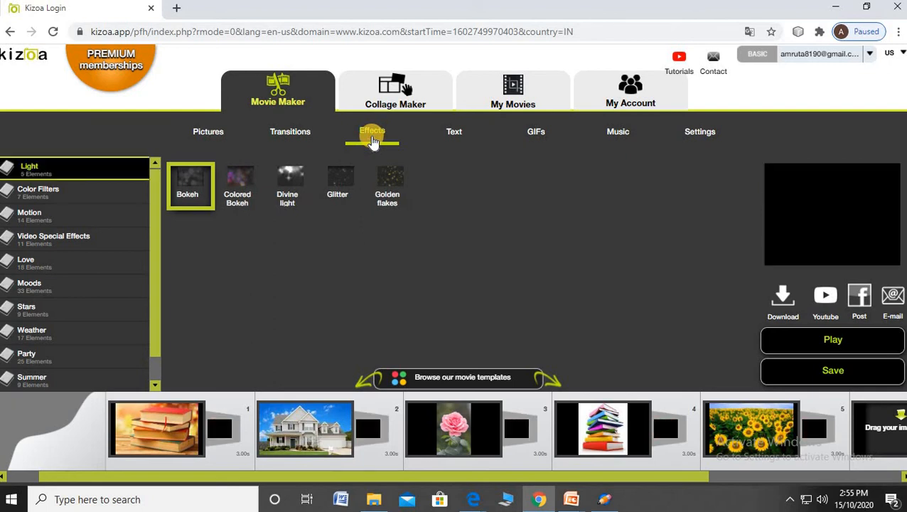
left_click(244, 180)
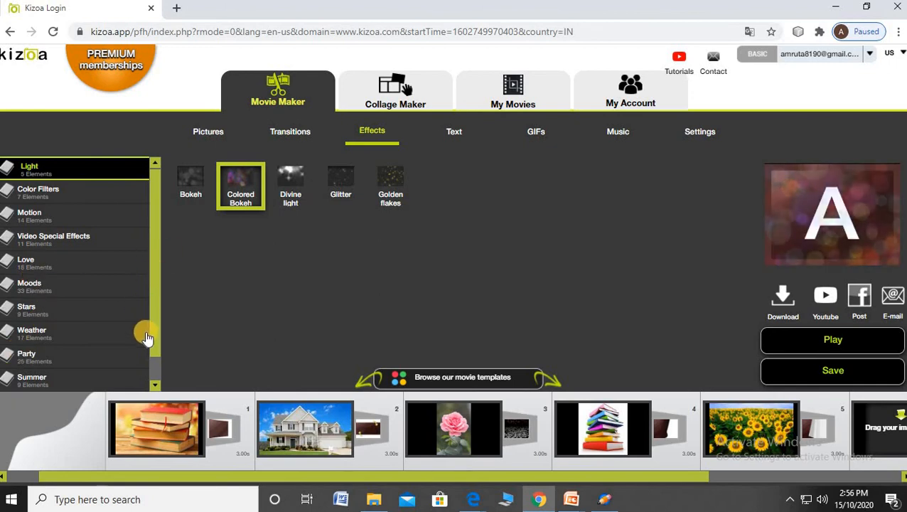
left_click(155, 370)
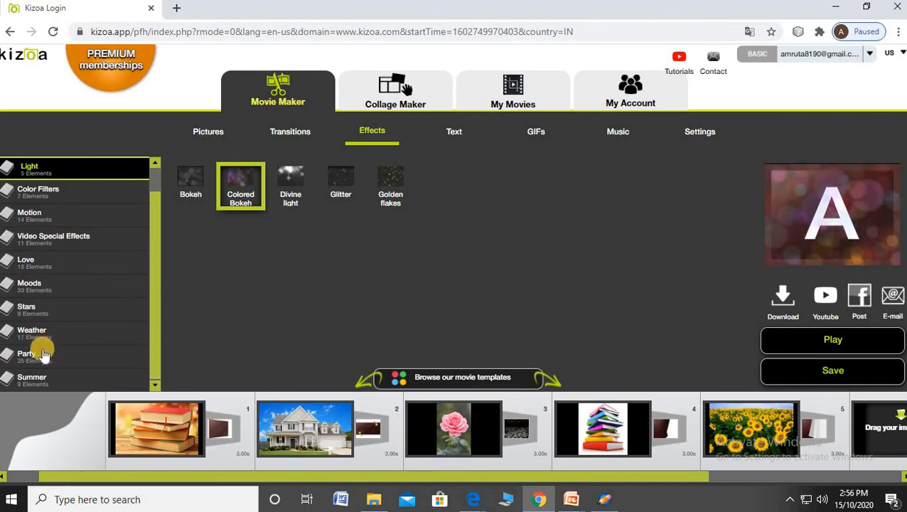
left_click(32, 375)
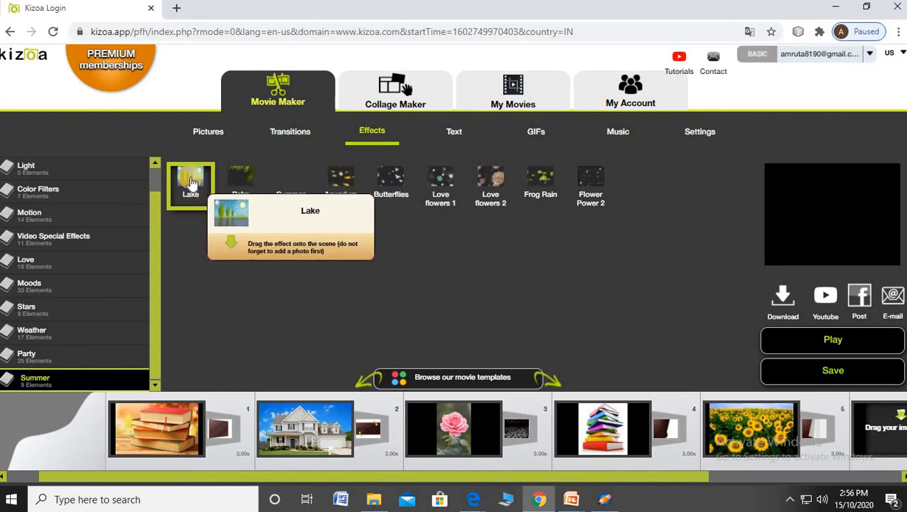
left_click_drag(194, 183, 160, 429)
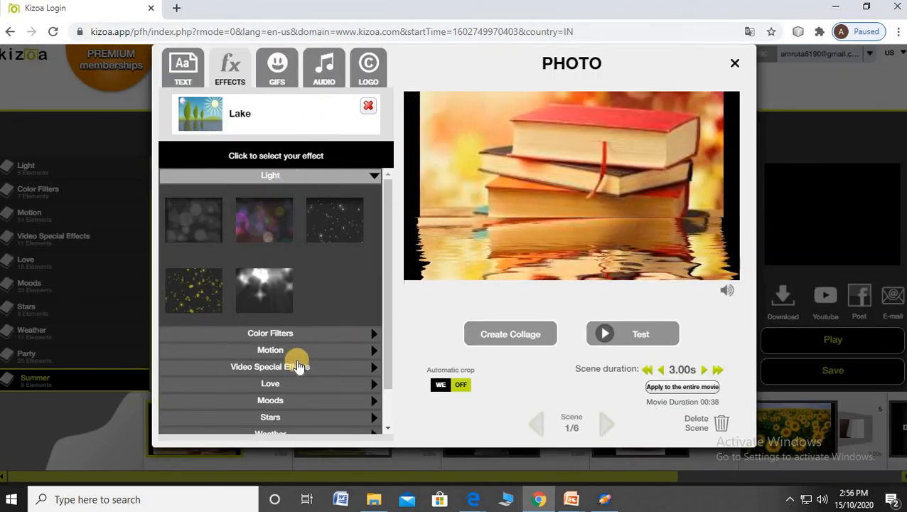
- Replace the Lake effect on scene 1 with Shooting Stars from the Stars effects
scroll(263, 383, "down", 1)
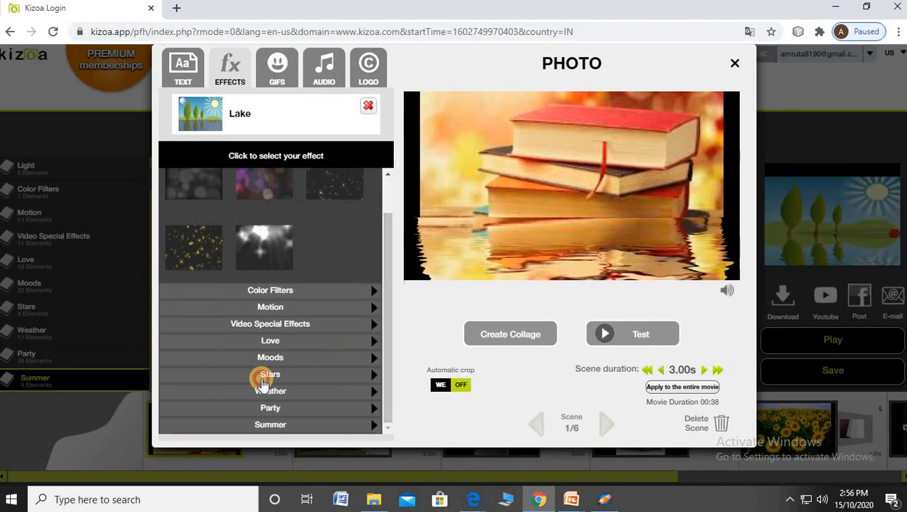
left_click(263, 380)
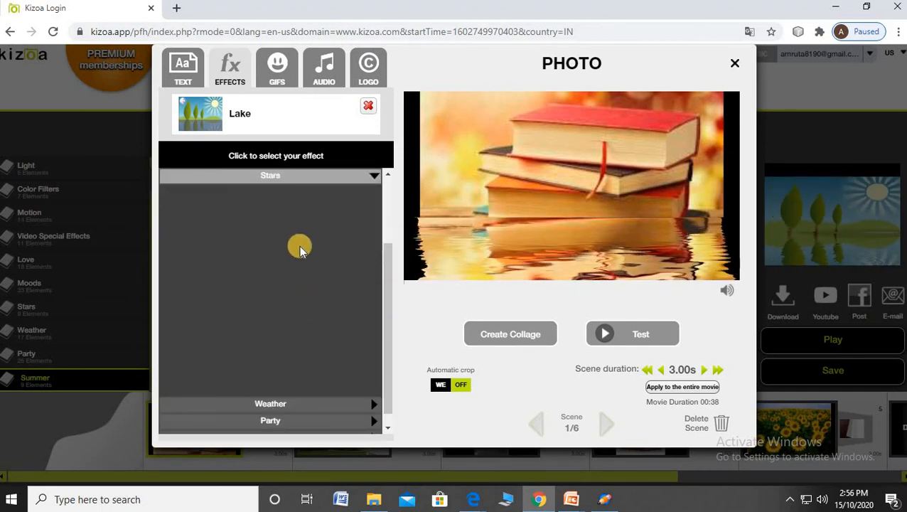
left_click(263, 240)
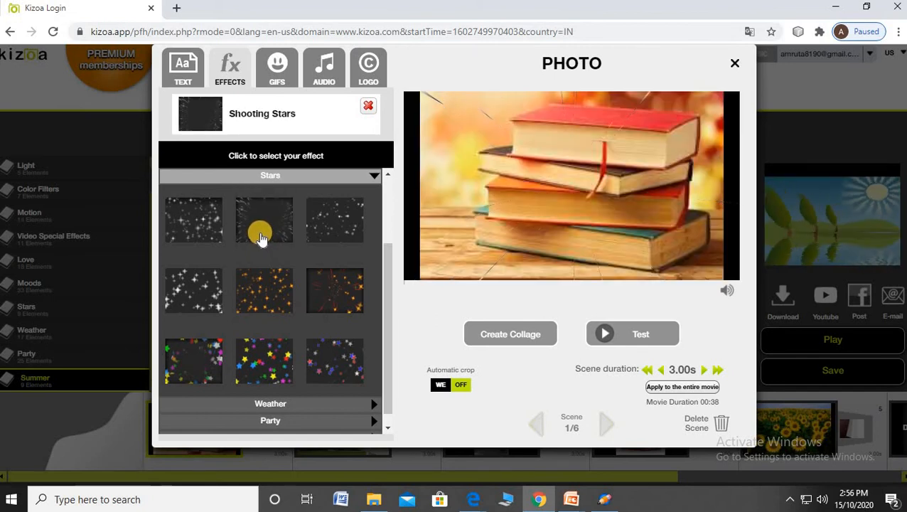
- Apply the Sepia color filter to the books photo in scene 1
scroll(376, 294, "up", 3)
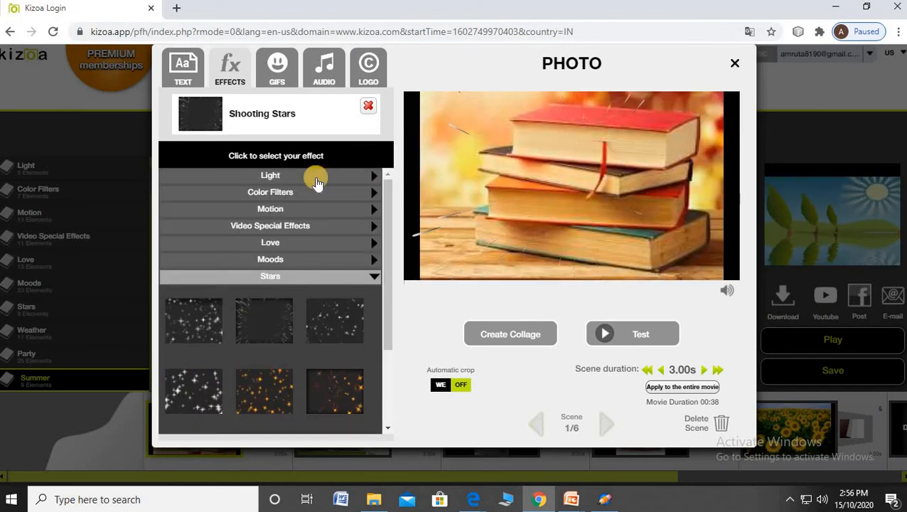
left_click(284, 192)
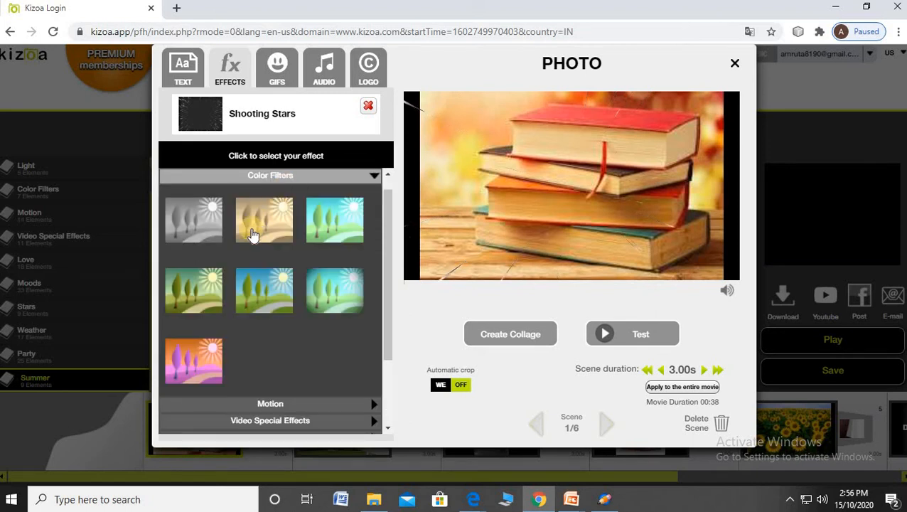
left_click(260, 222)
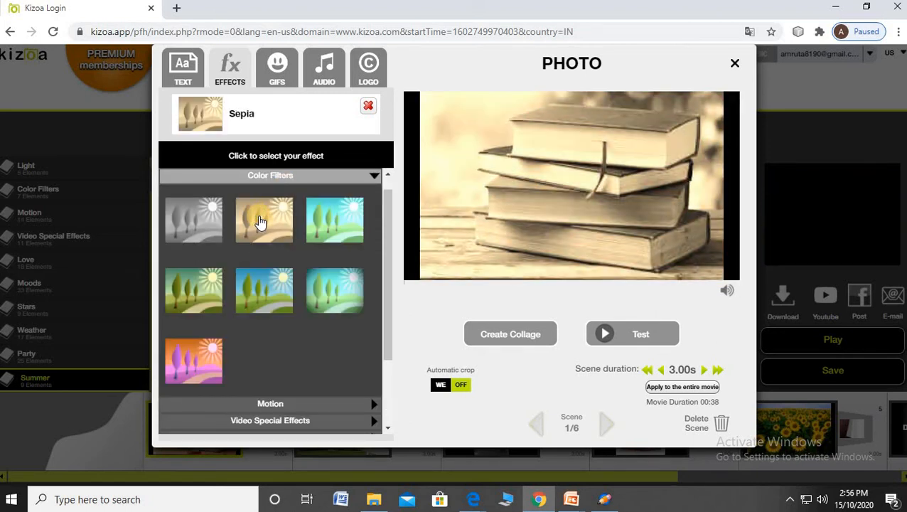
- Add the School category's orange schoolbag GIF to the books photo in scene 1, at its center and upper-left corner
left_click(279, 77)
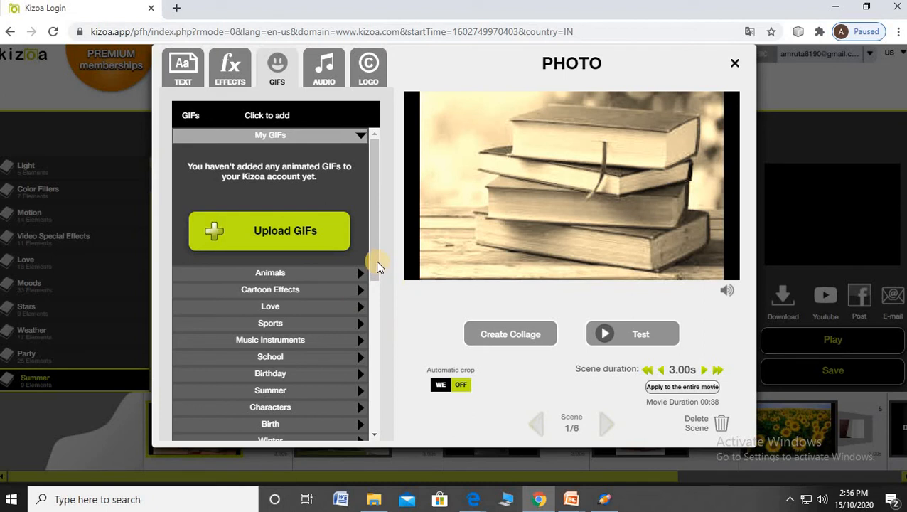
left_click_drag(376, 266, 364, 304)
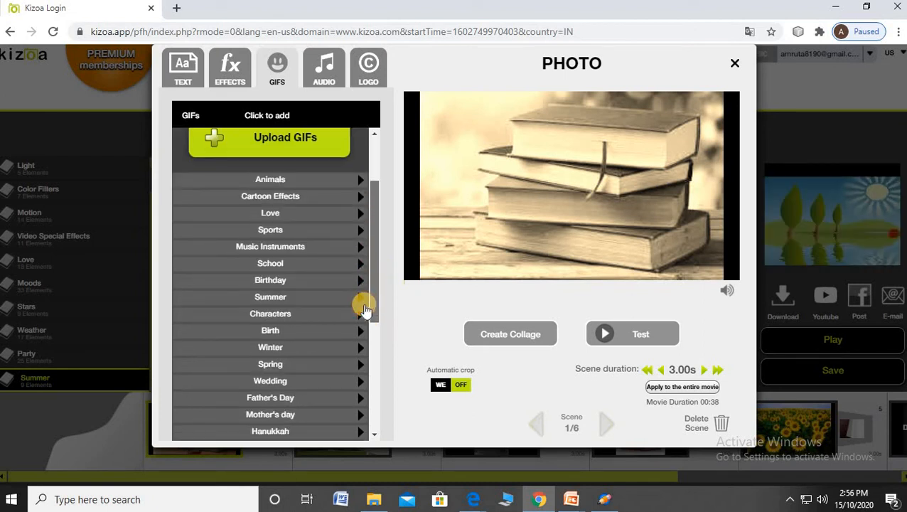
left_click(275, 262)
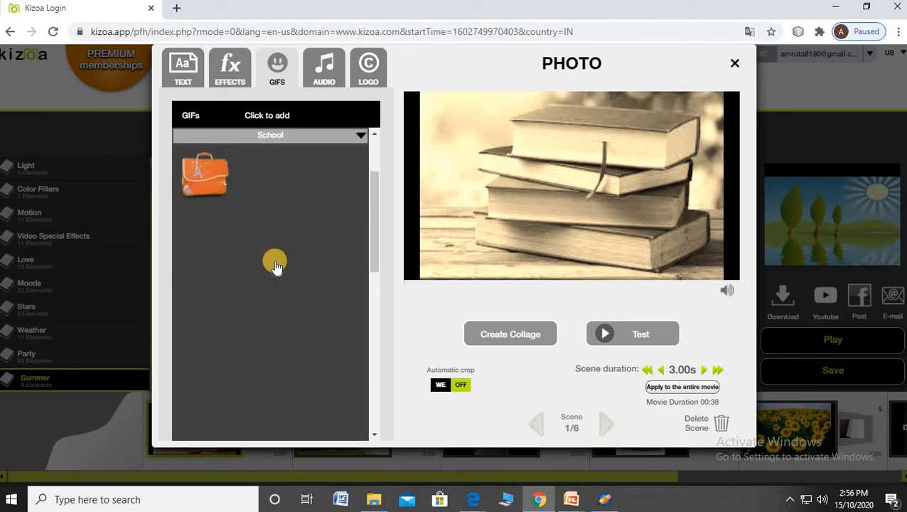
scroll(251, 263, "down", 1)
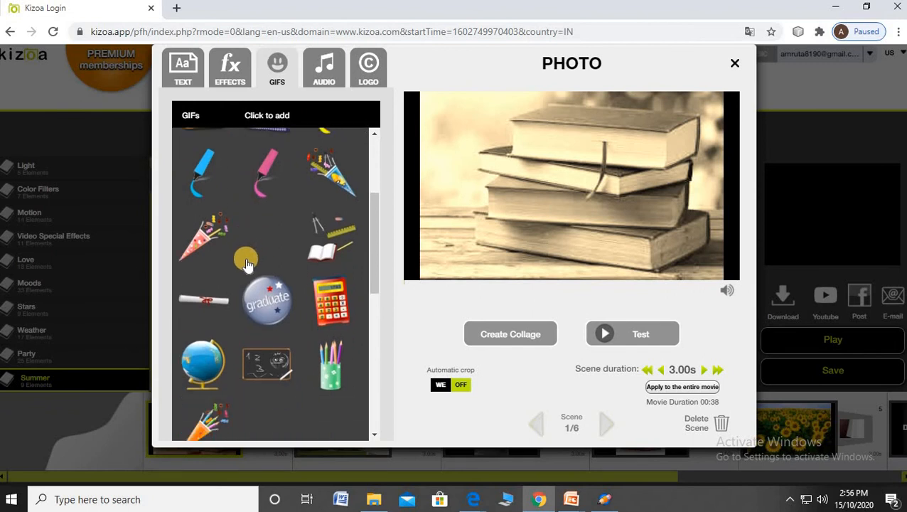
scroll(227, 252, "up", 2)
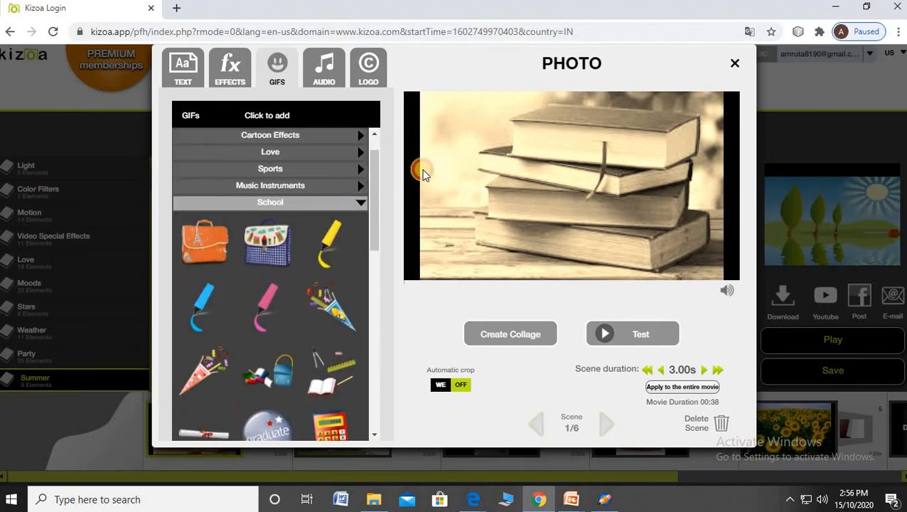
left_click(211, 245)
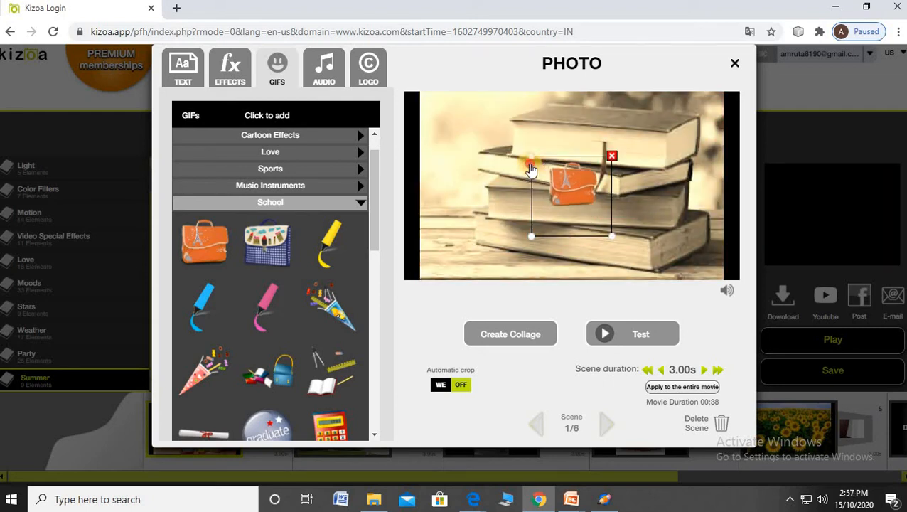
left_click_drag(531, 157, 455, 113)
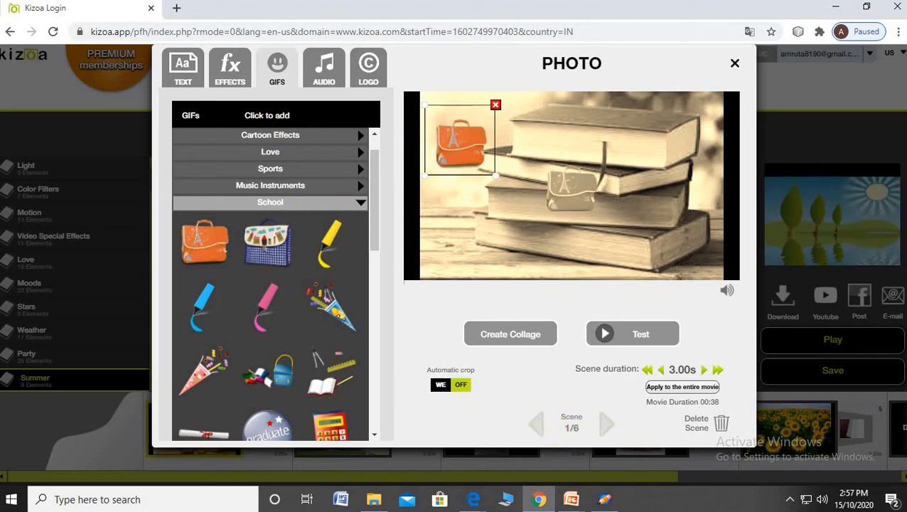
- Browse the Birthday, Holidays, Halloween and National anthems music categories for scene 1
left_click(607, 427)
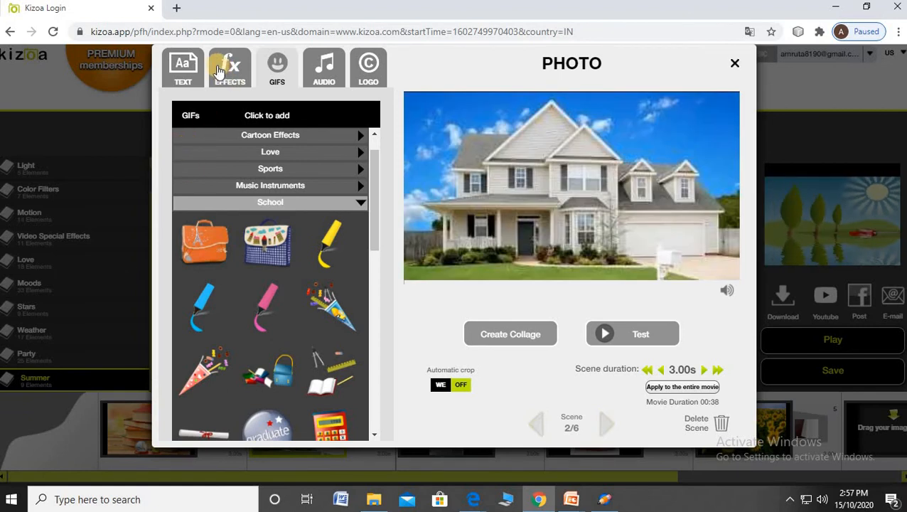
left_click(542, 428)
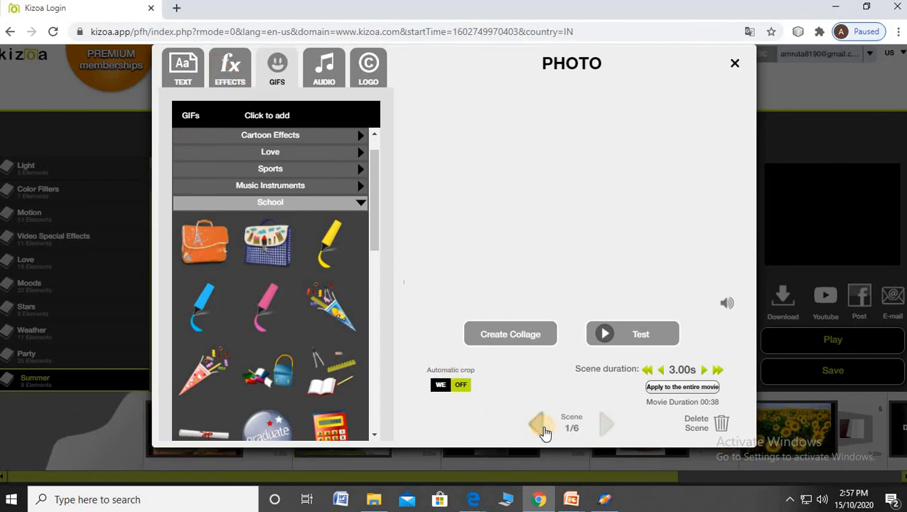
left_click(323, 71)
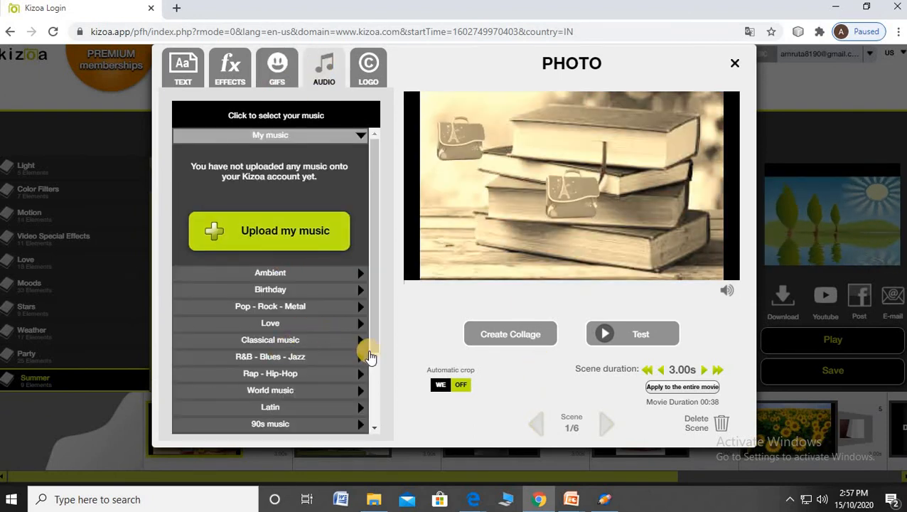
left_click_drag(376, 355, 360, 397)
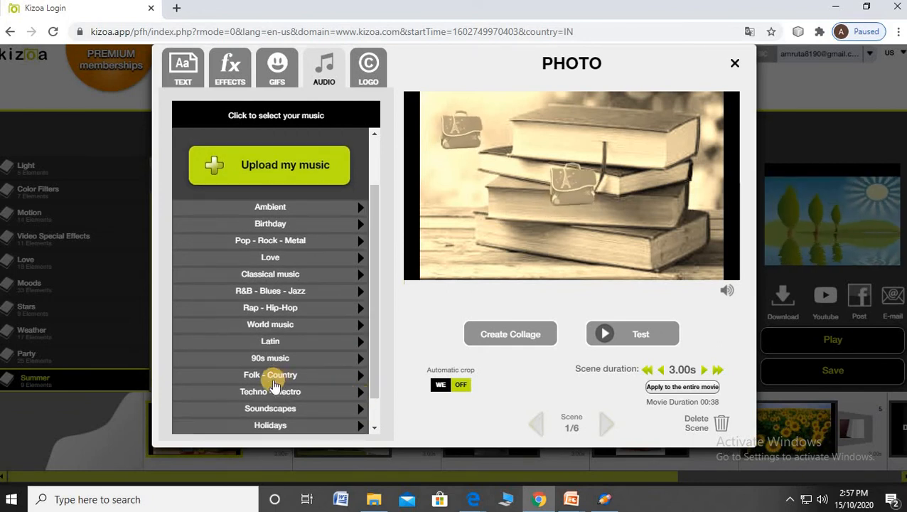
left_click(279, 222)
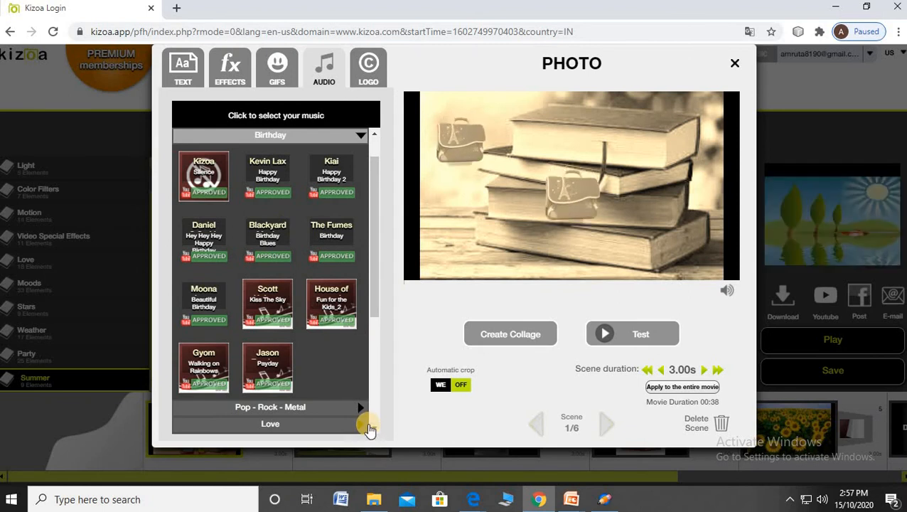
left_click_drag(372, 311, 368, 427)
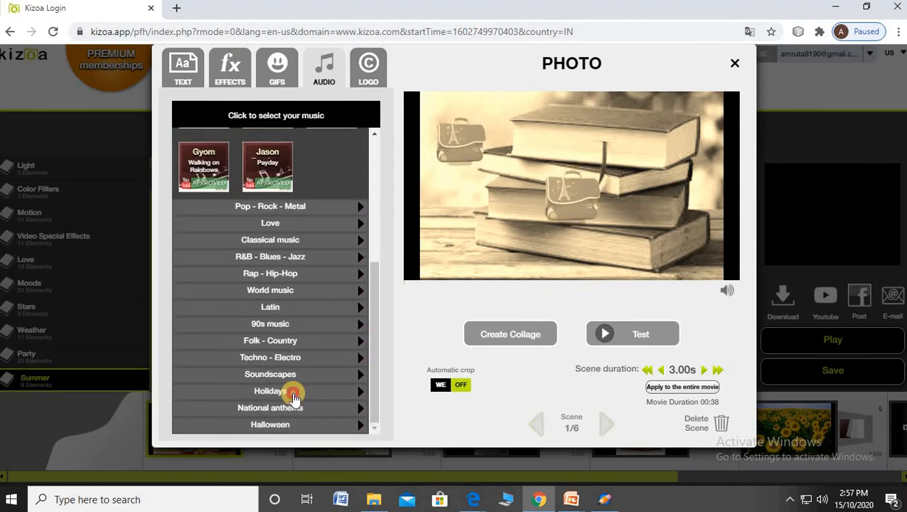
left_click(293, 393)
left_click_drag(367, 326, 366, 420)
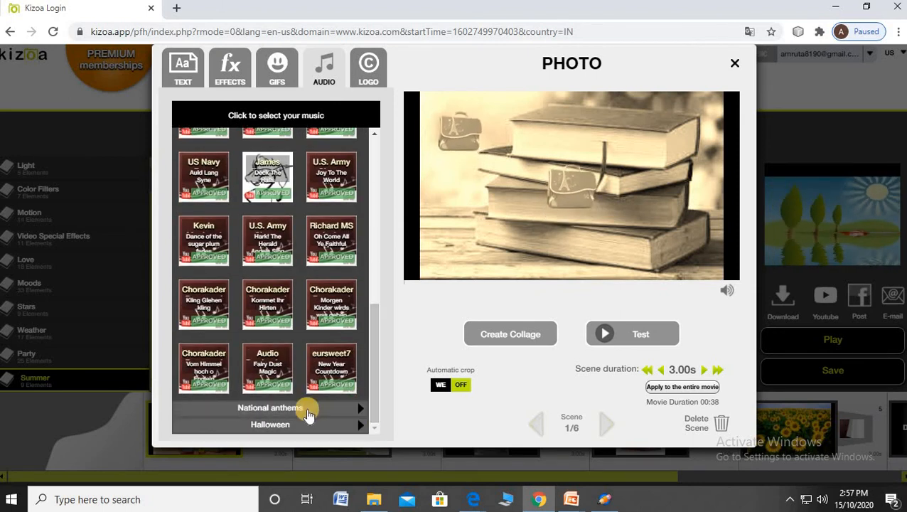
left_click(283, 426)
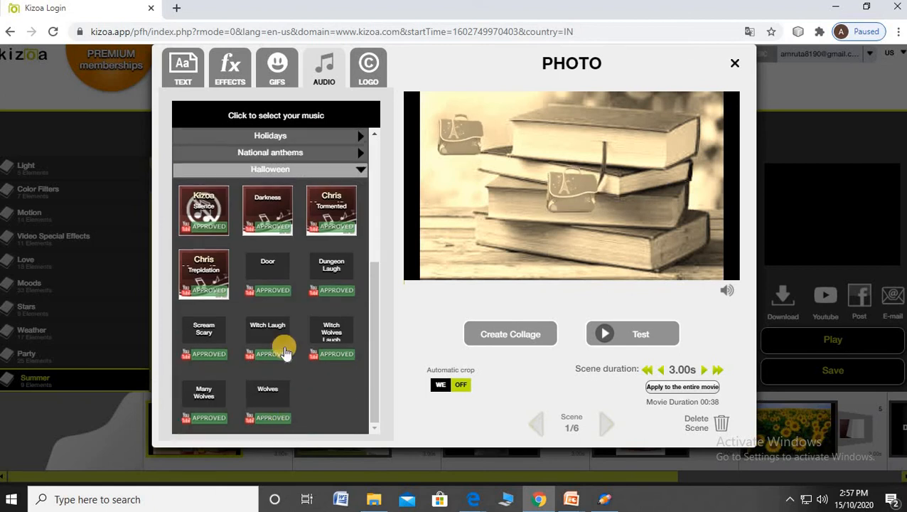
left_click(283, 152)
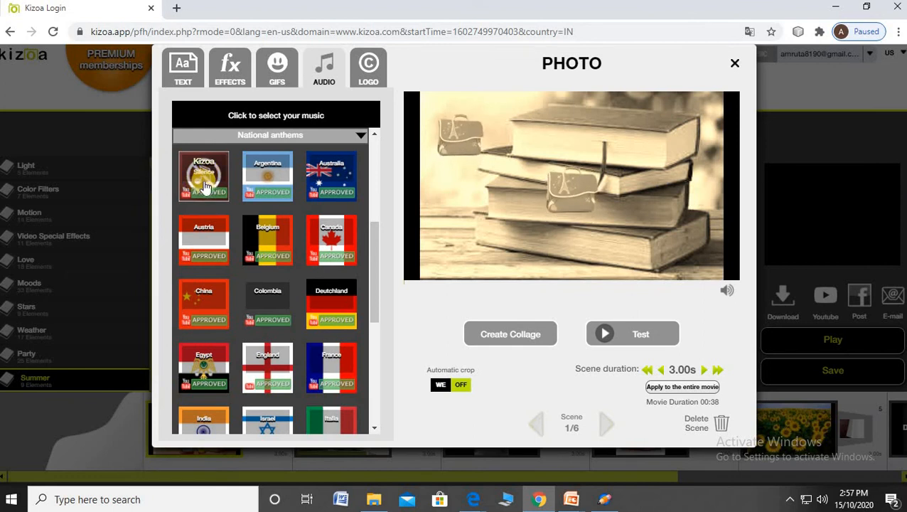
- Try the Silence track, and set Sitaria from the World music category as the music starting at scene 1
left_click(204, 177)
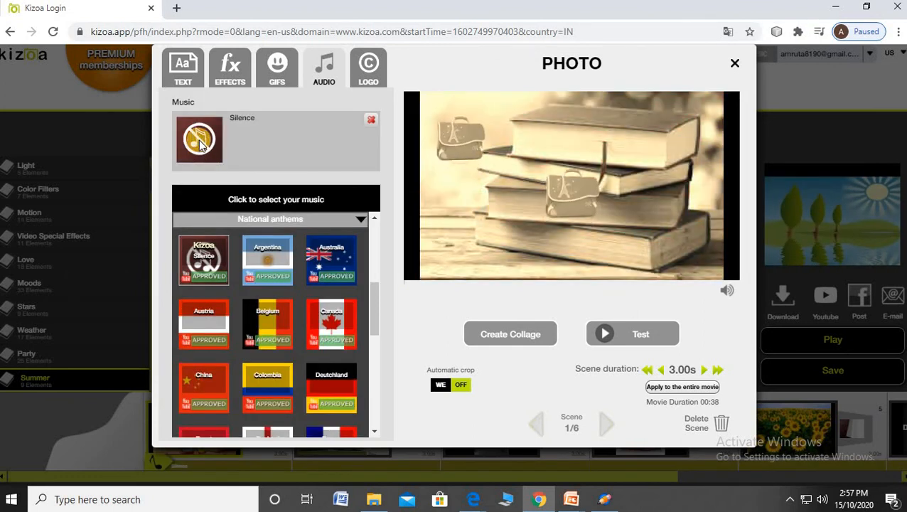
left_click(370, 122)
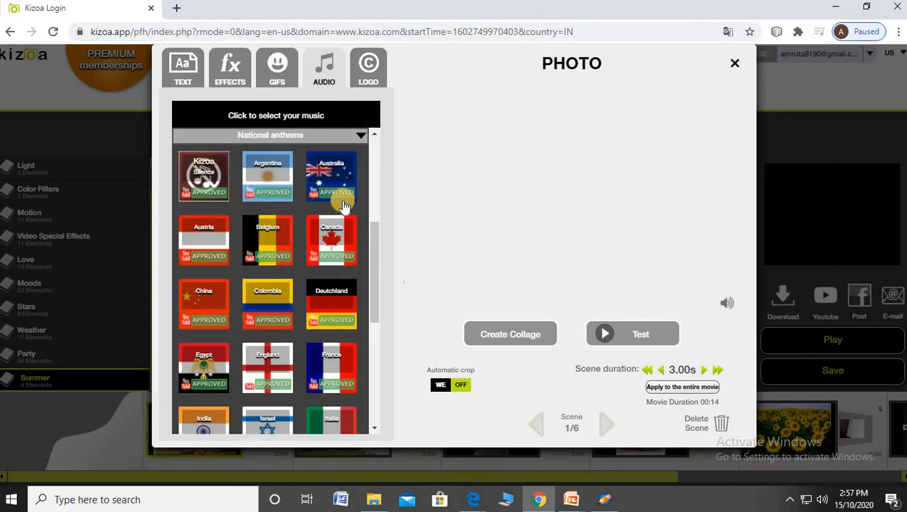
left_click_drag(371, 304, 380, 211)
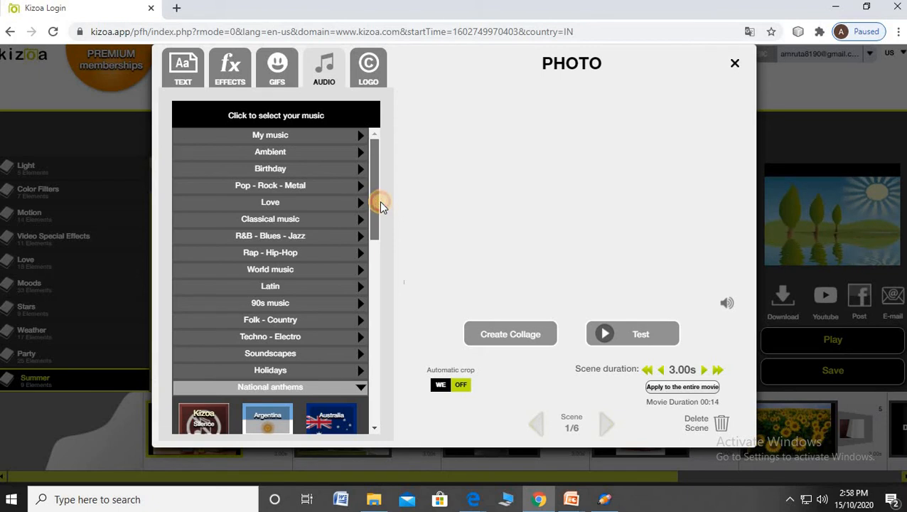
left_click(271, 269)
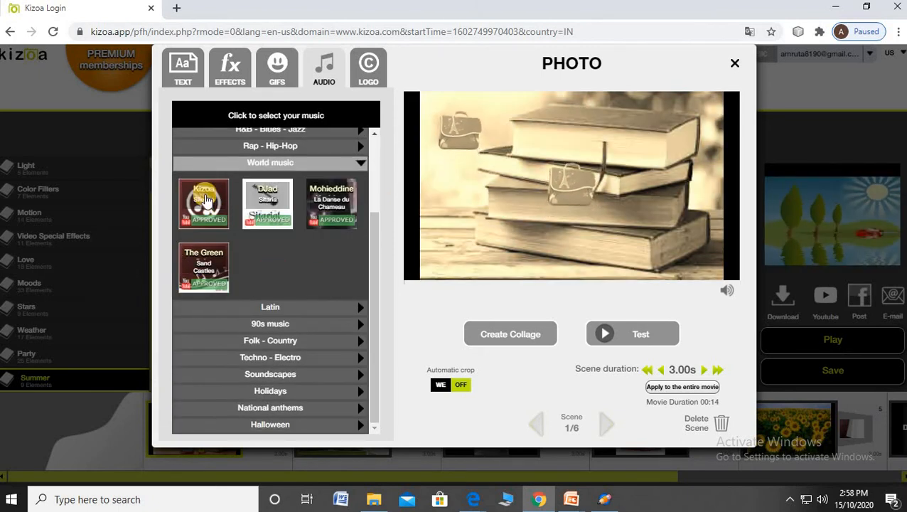
left_click(205, 199)
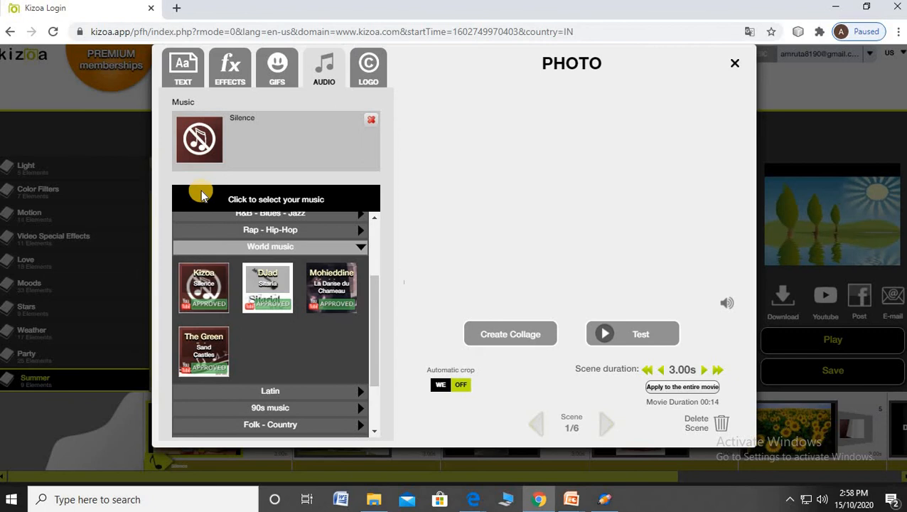
left_click(277, 289)
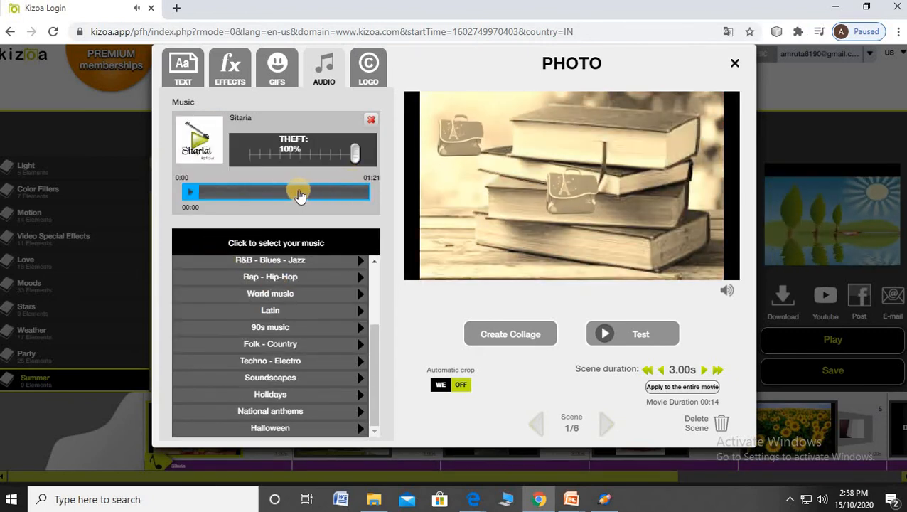
- Lower the computer's speaker volume to 6
left_click(821, 500)
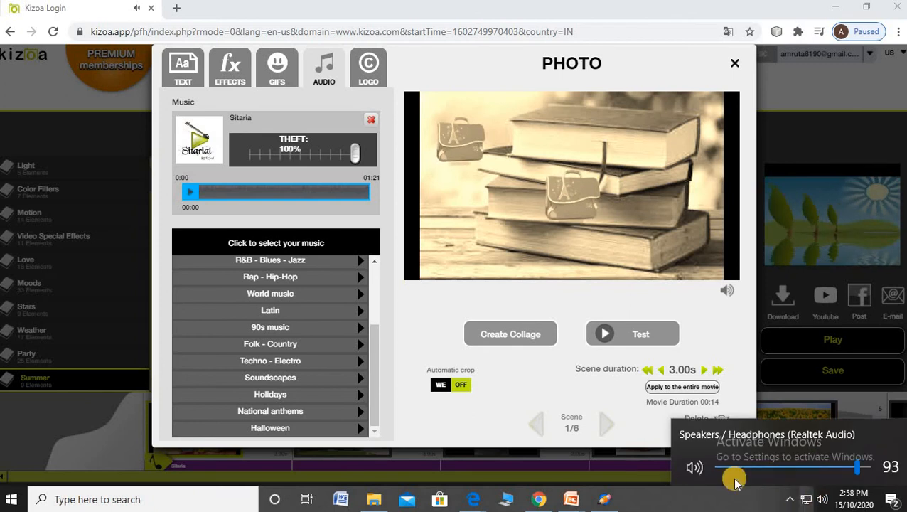
left_click(726, 468)
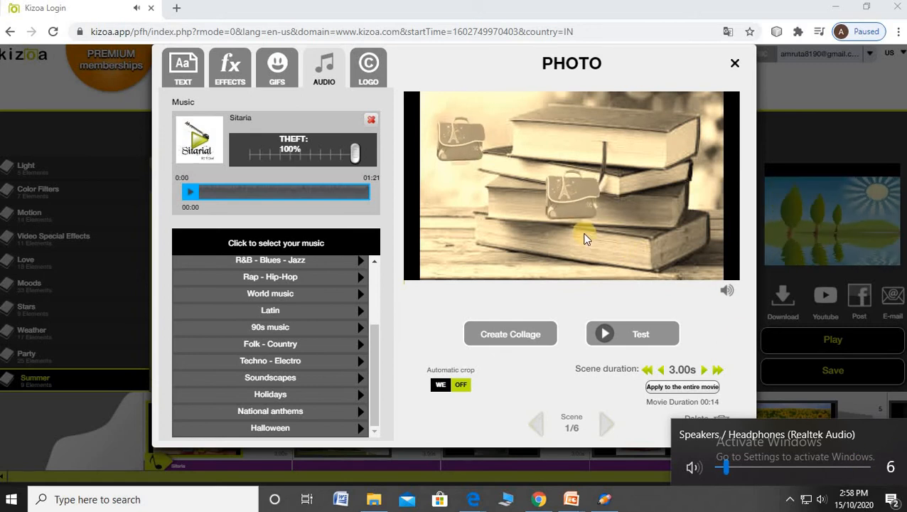
left_click(544, 304)
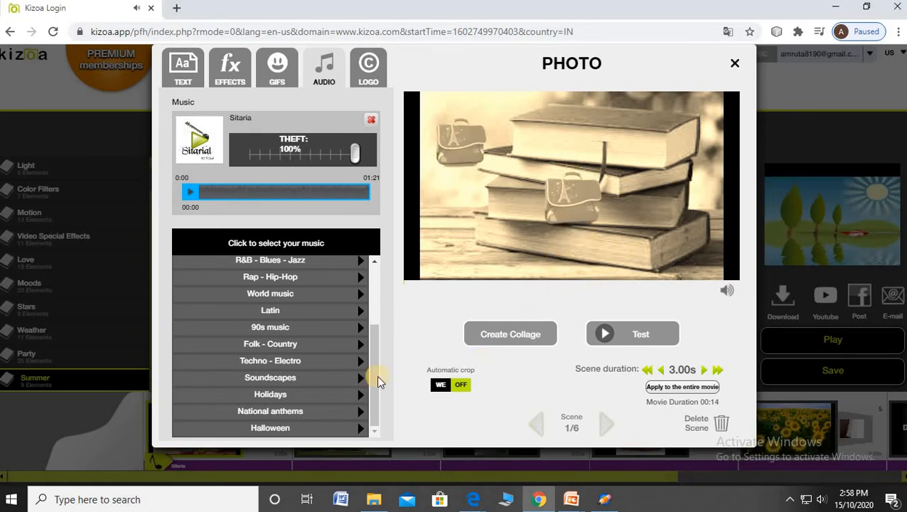
left_click(382, 429)
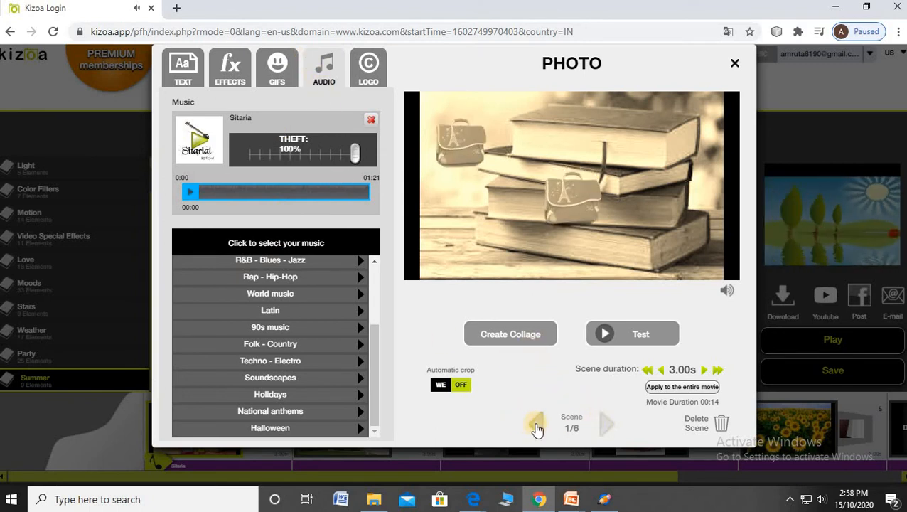
- Apply the Shooting Stars effect from the Stars category to the house photo in scene 2
left_click(610, 425)
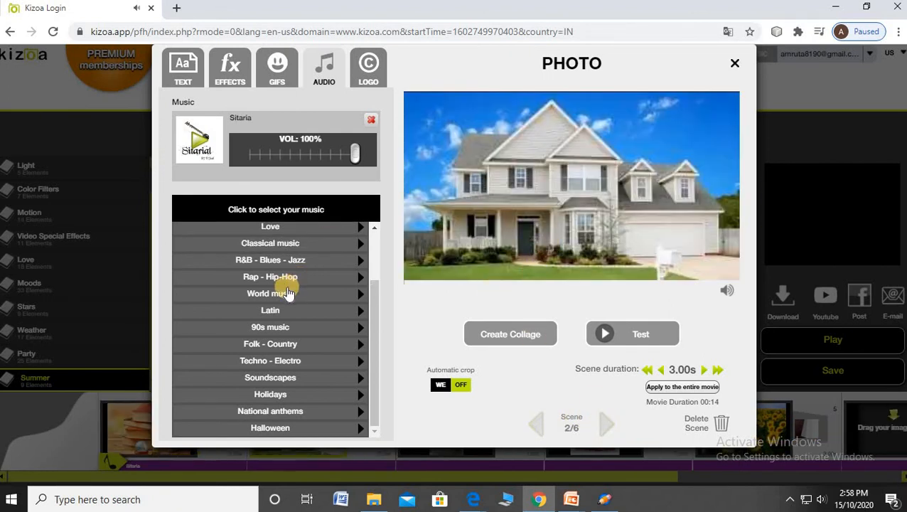
left_click(227, 68)
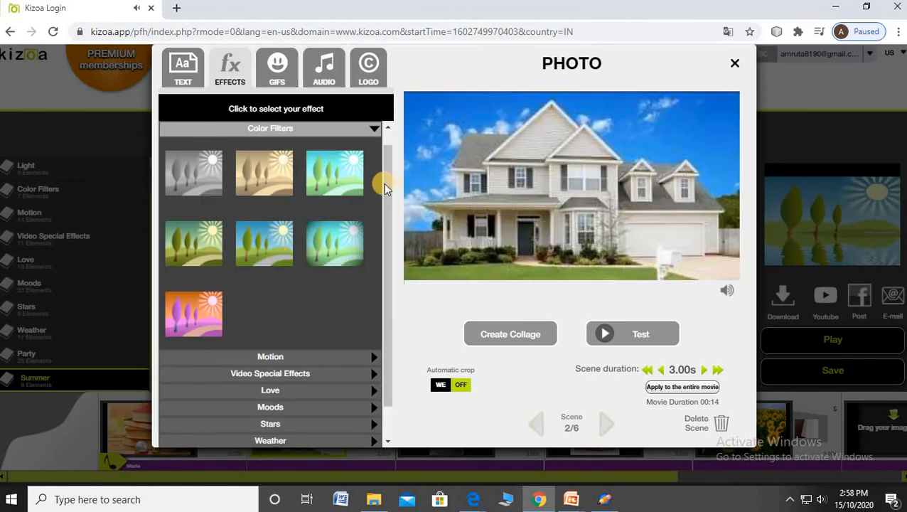
scroll(369, 248, "down", 1)
left_click(283, 384)
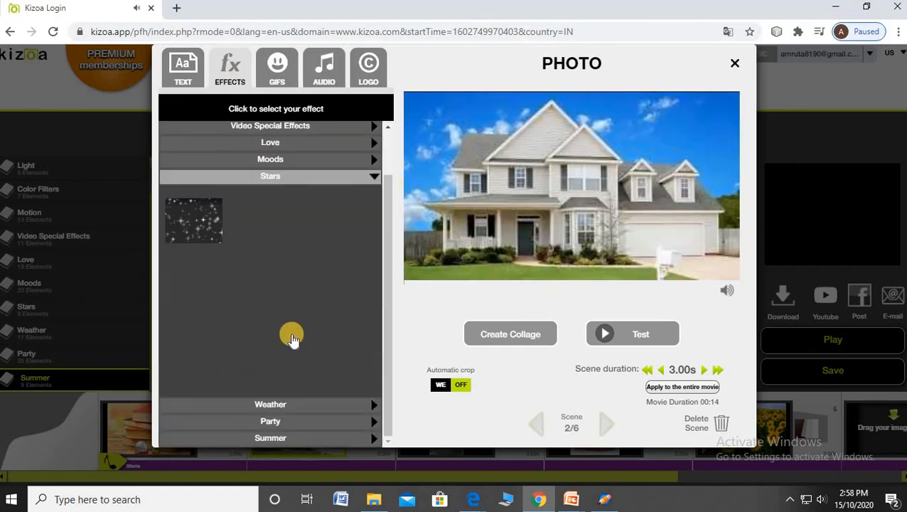
left_click(269, 219)
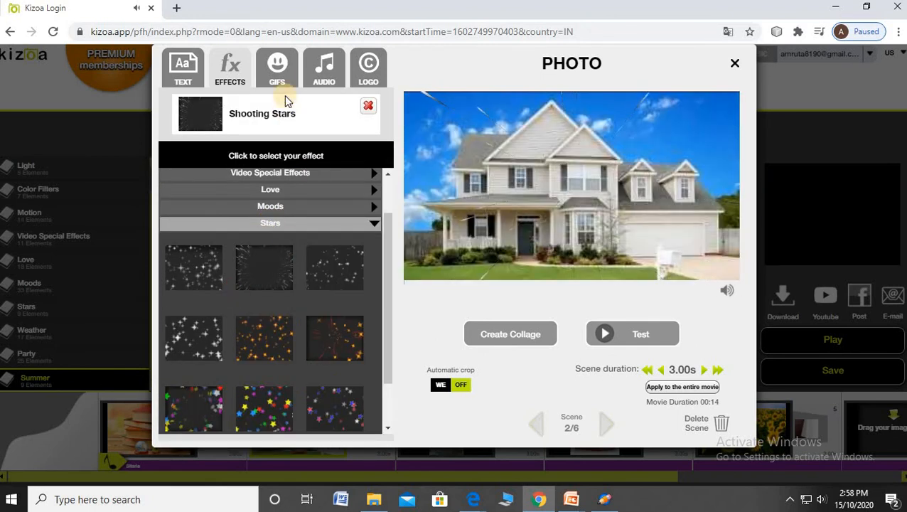
- Add the Sports category's Olympic rings GIF at the center and upper-right sky of the scene 2 house photo, and advance to scene 4
left_click(278, 71)
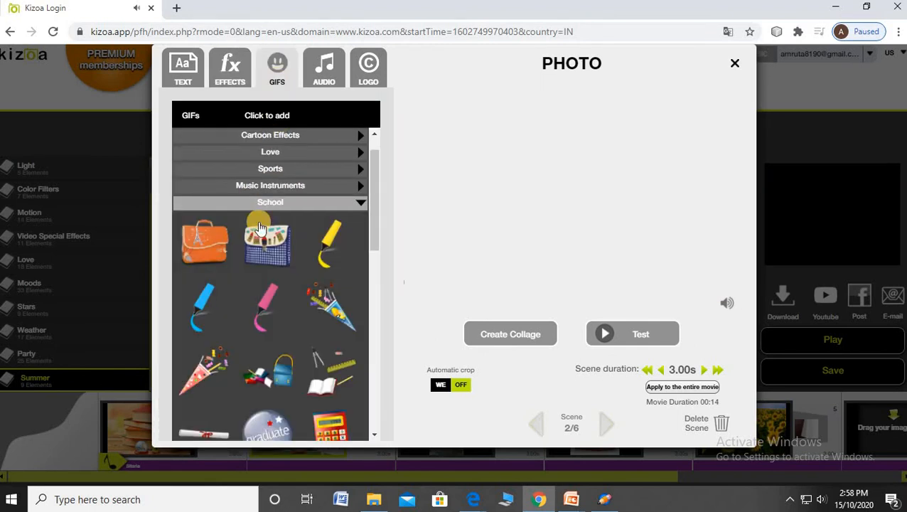
left_click(284, 170)
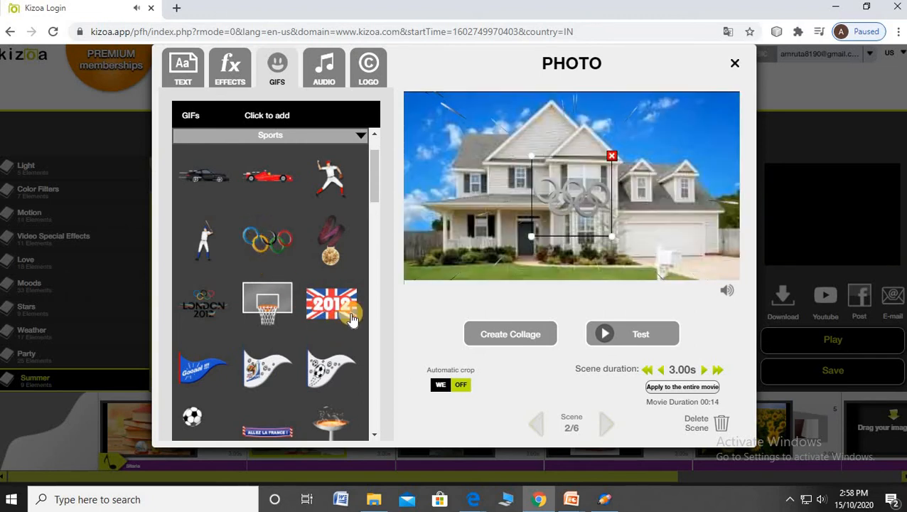
left_click_drag(547, 192, 673, 130)
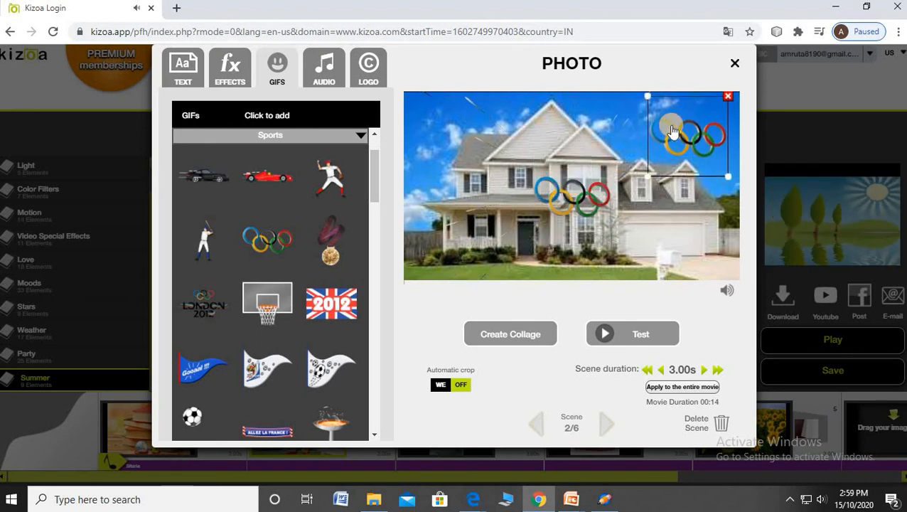
left_click(612, 426)
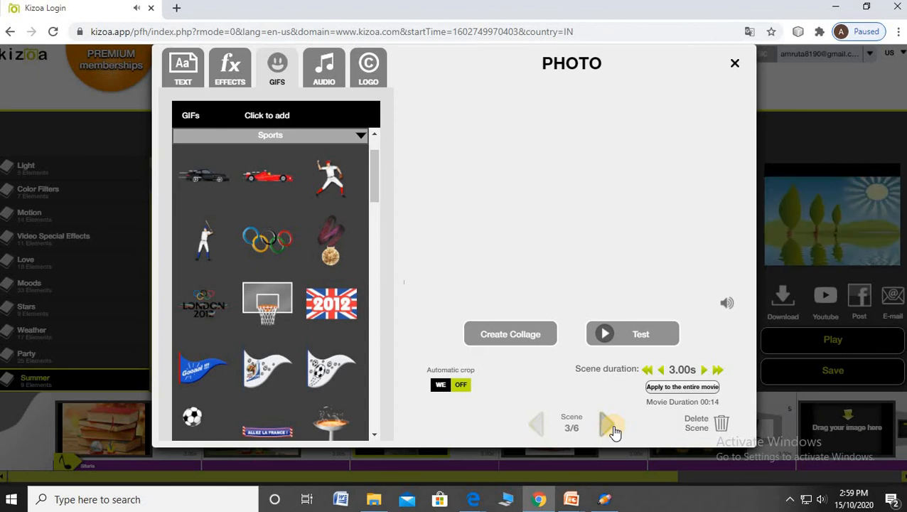
left_click(613, 427)
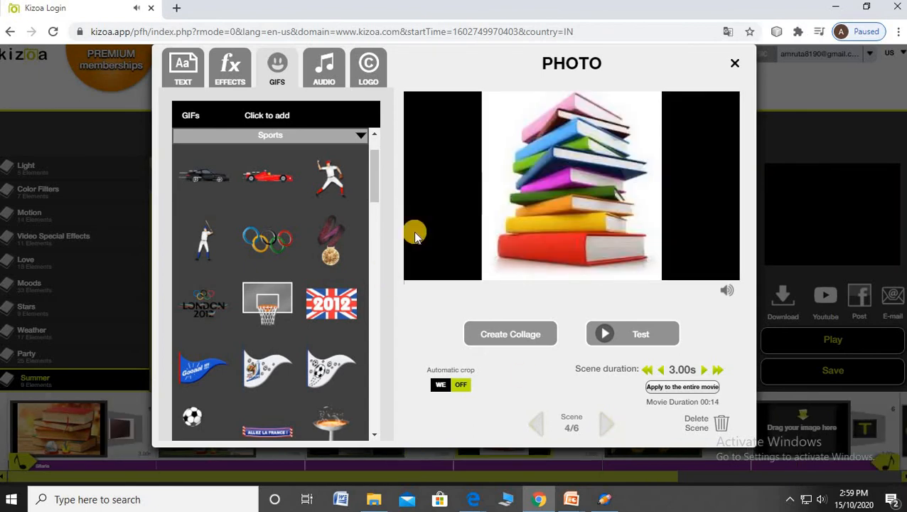
- Try the Blood drip effect from the Moods category on the scene 4 books photo, and replace it with Movie curtain
left_click(229, 78)
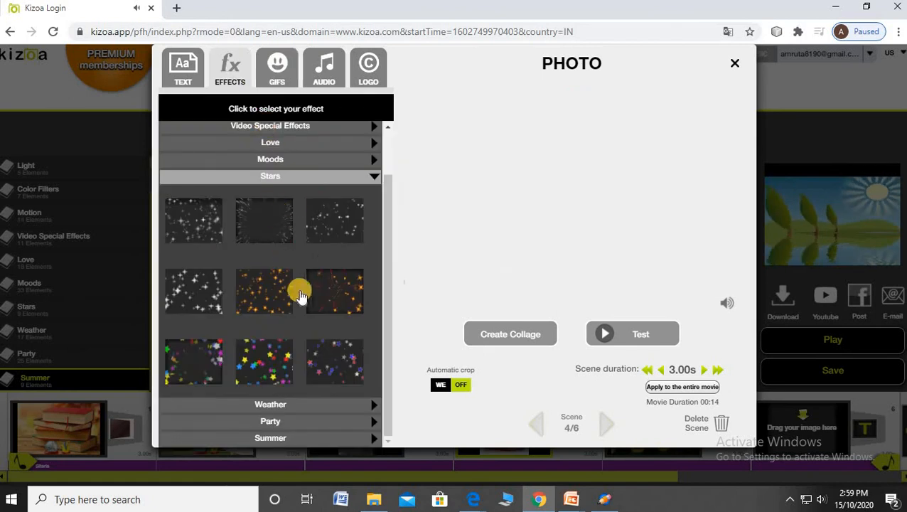
left_click(305, 159)
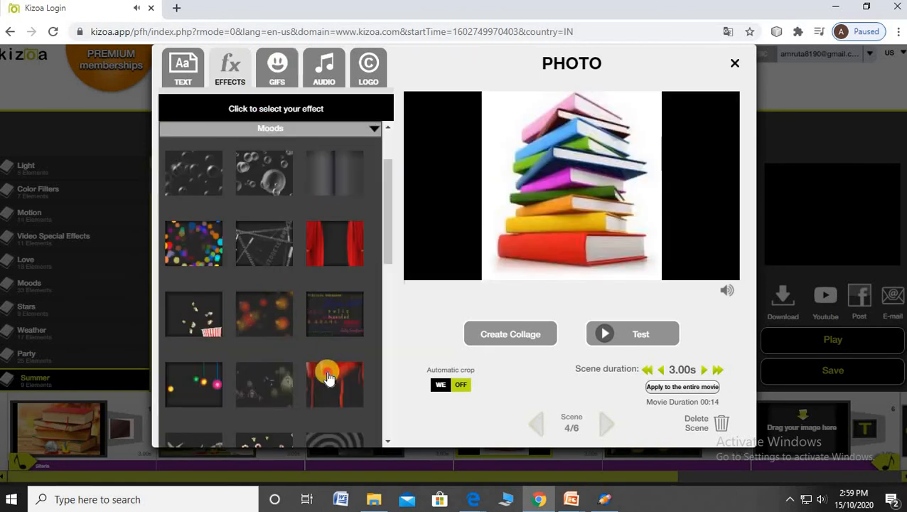
left_click(327, 378)
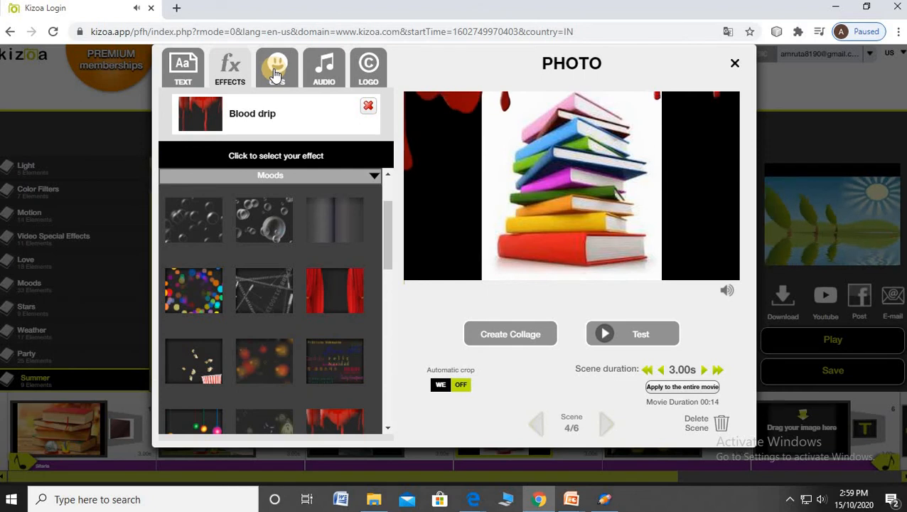
left_click(339, 275)
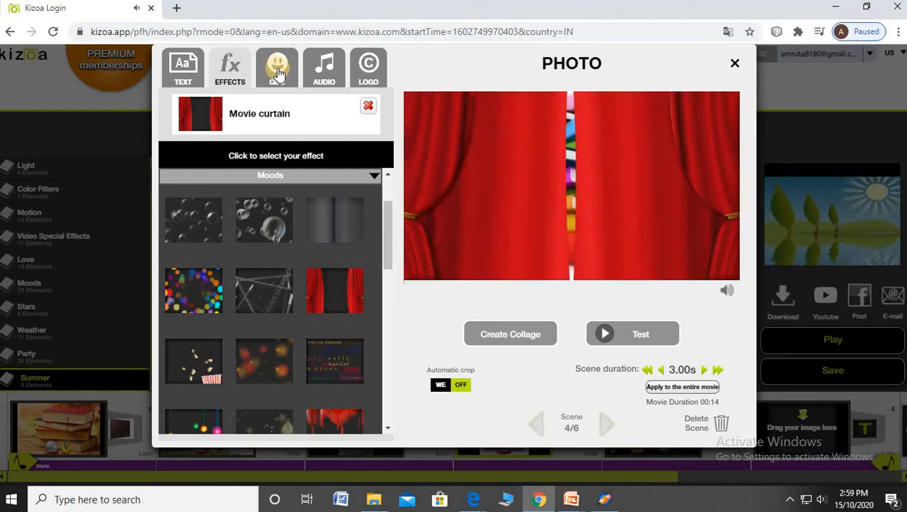
- Add the New Year category's Meilleurs Voeux GIF to the scene 4 photo, move it toward the lower-right corner, and advance to scene 5
left_click(278, 71)
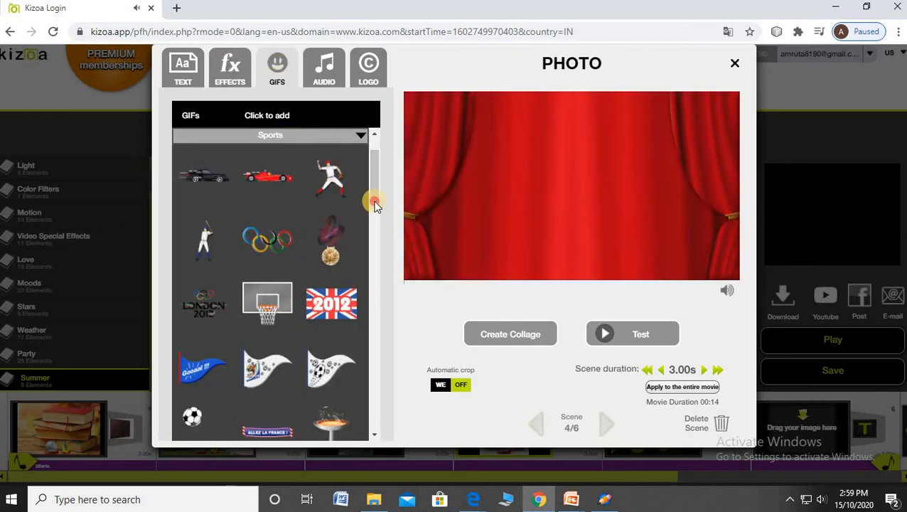
left_click_drag(376, 205, 370, 394)
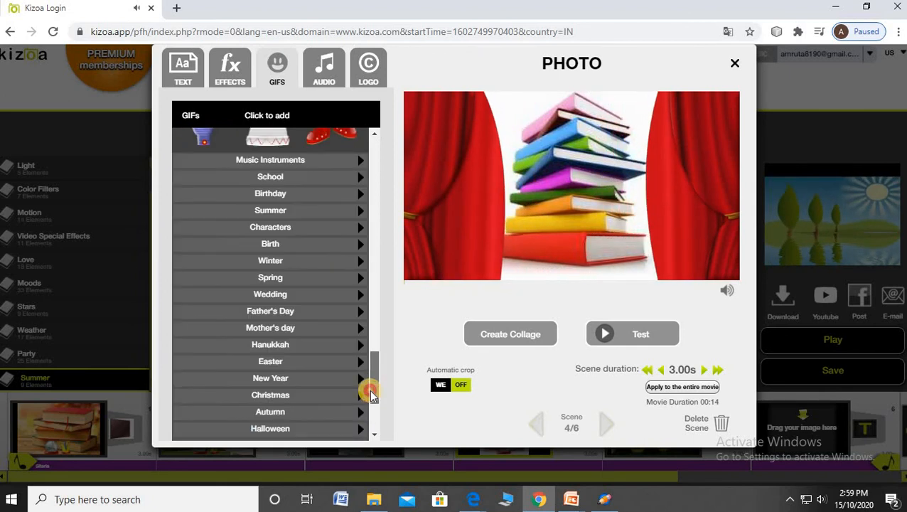
scroll(279, 376, "down", 3)
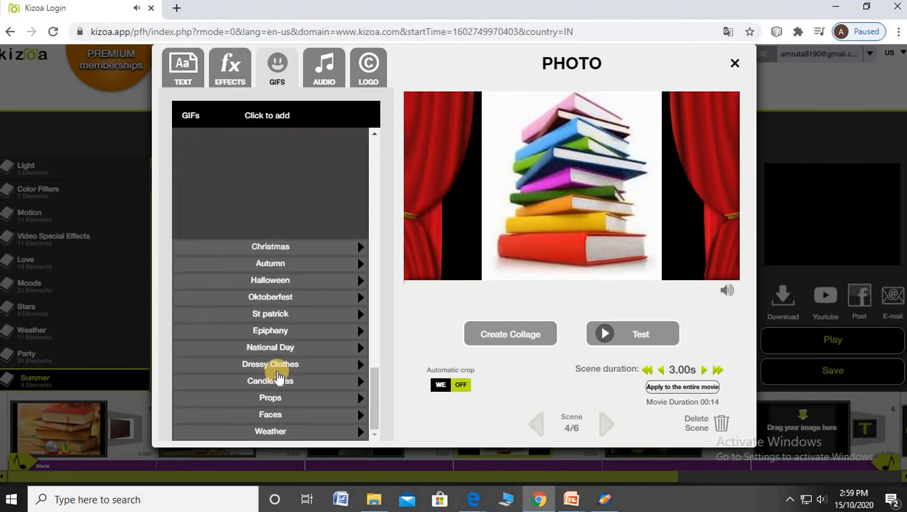
left_click(278, 374)
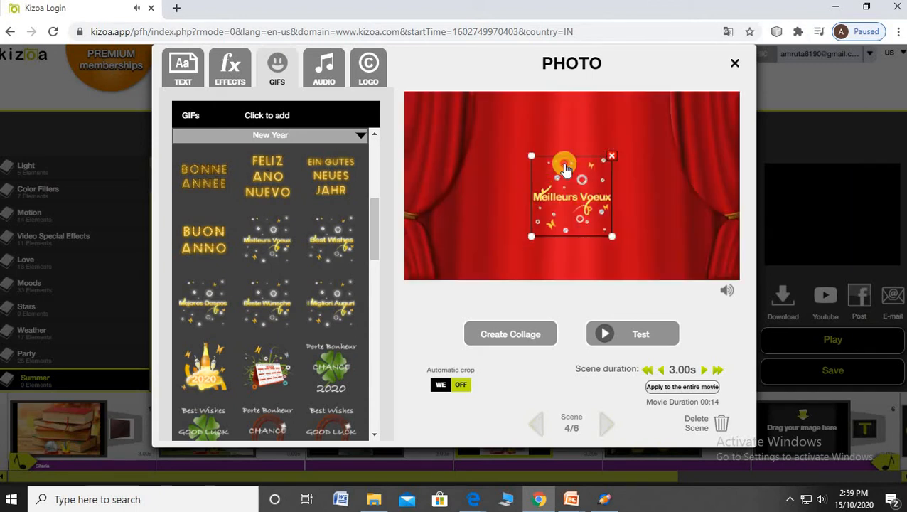
left_click_drag(593, 184, 670, 218)
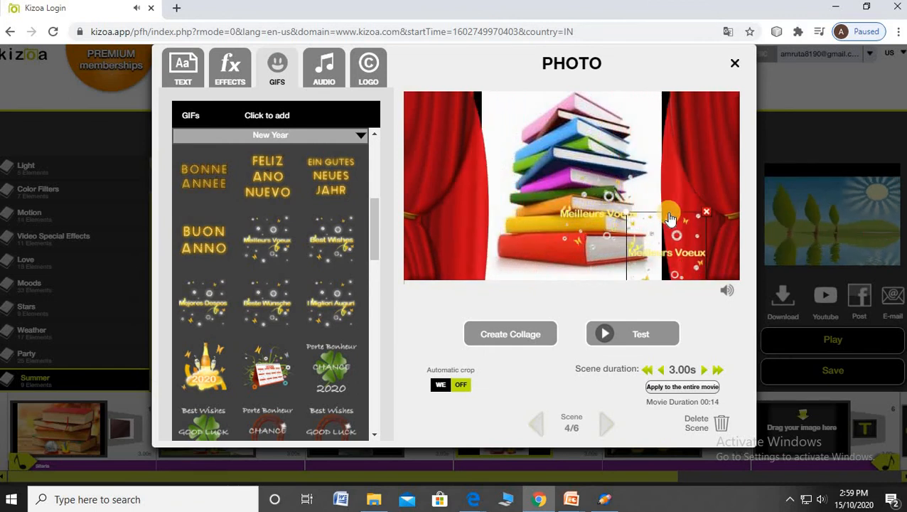
left_click(602, 425)
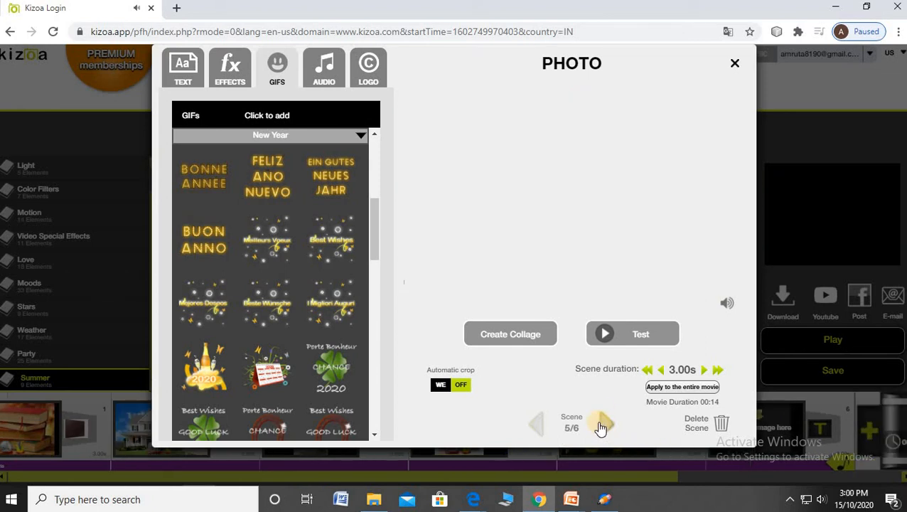
- Apply the golden flakes effect from the Light category to the sunflower photo in scene 5, and advance to scene 6
left_click(231, 79)
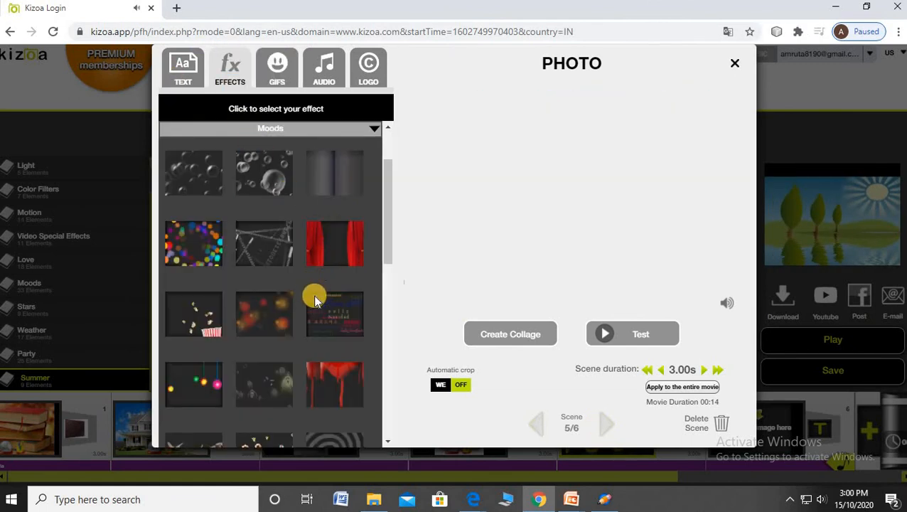
left_click_drag(388, 226, 375, 415)
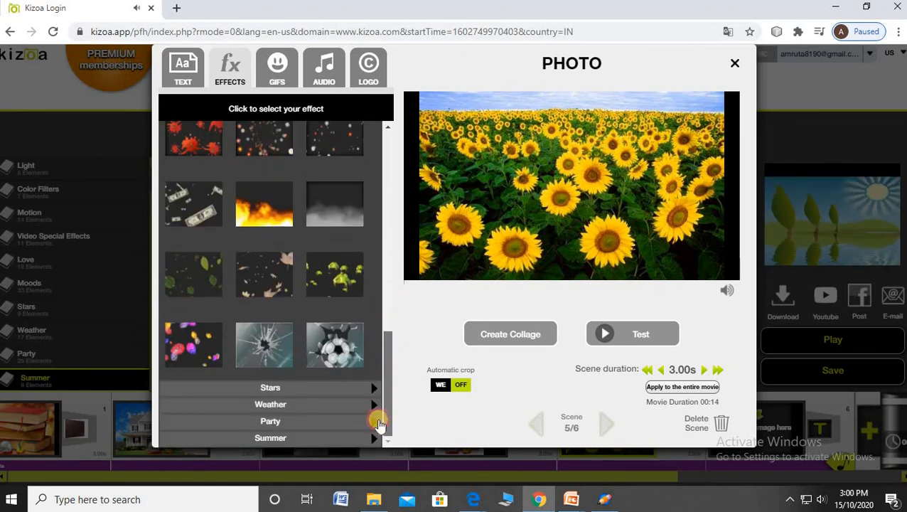
left_click(279, 405)
left_click(296, 130)
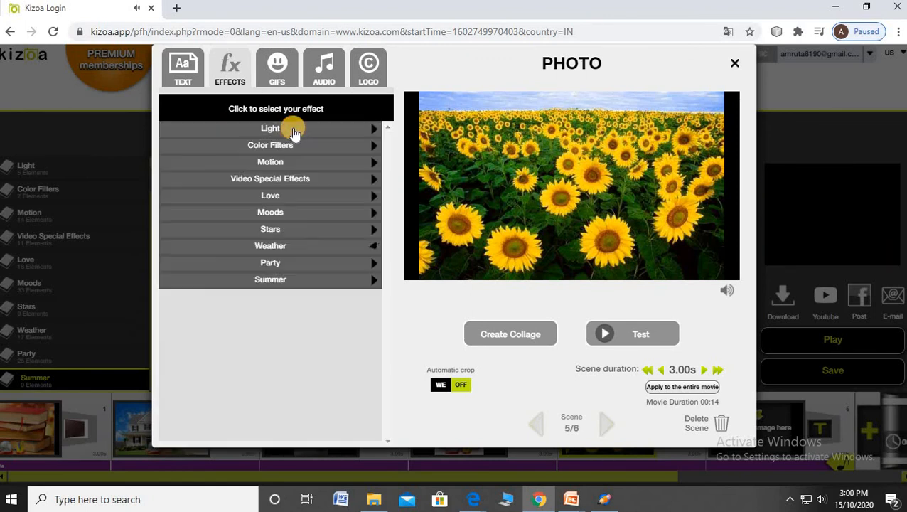
left_click(273, 129)
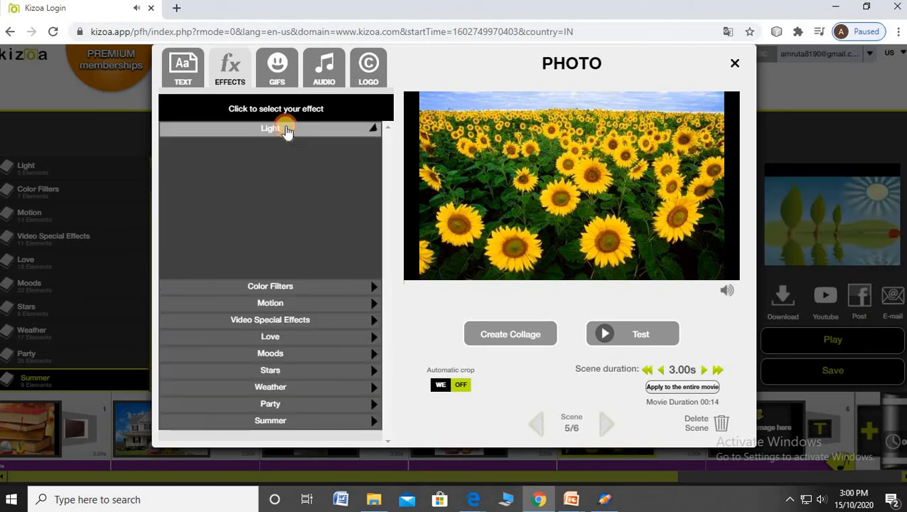
left_click(265, 241)
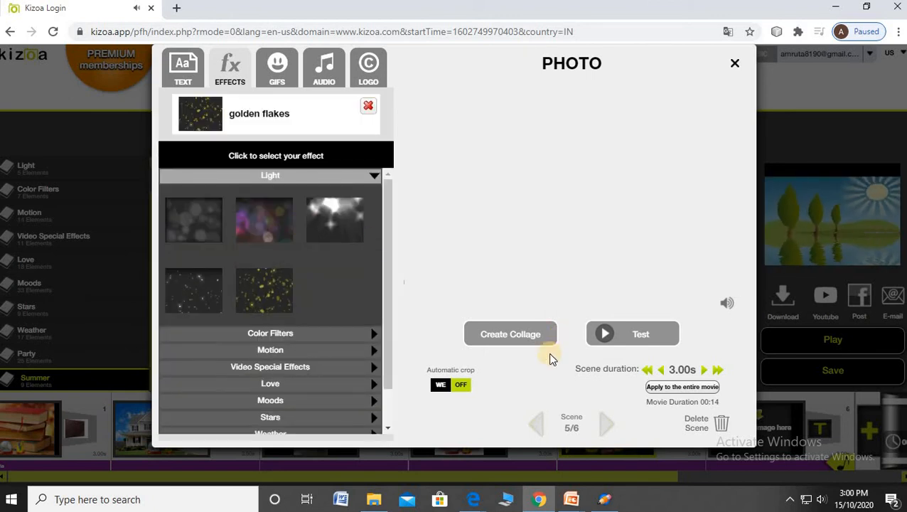
left_click(601, 422)
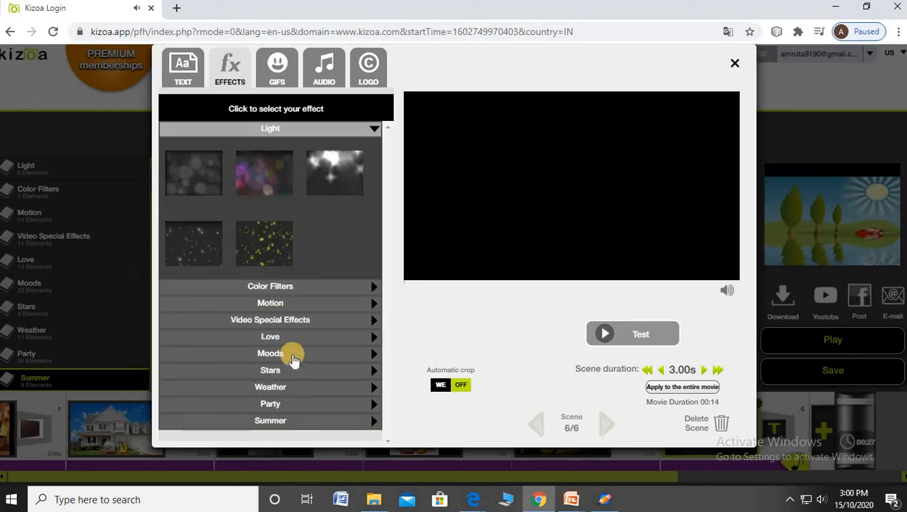
- Try the Summer category's Lake effect on the blank scene 6, and replace it with Love Flowers 1
left_click(274, 370)
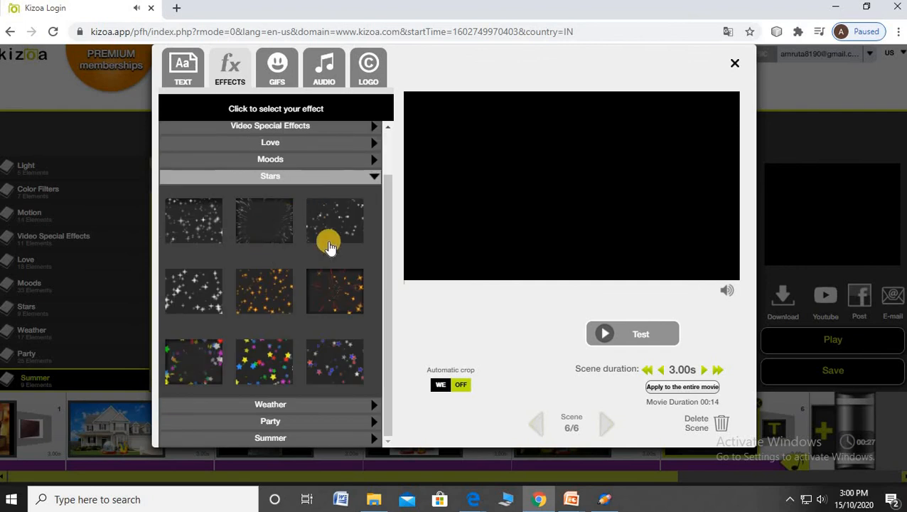
left_click(264, 437)
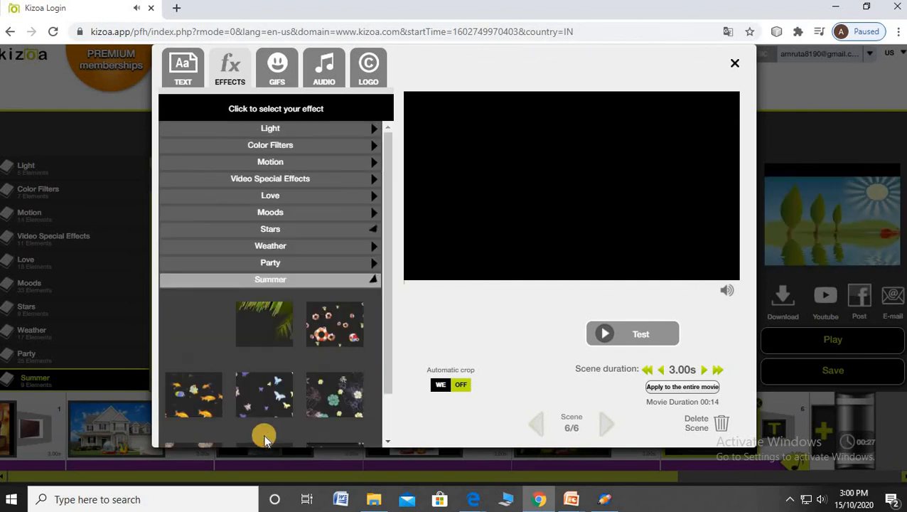
left_click(188, 268)
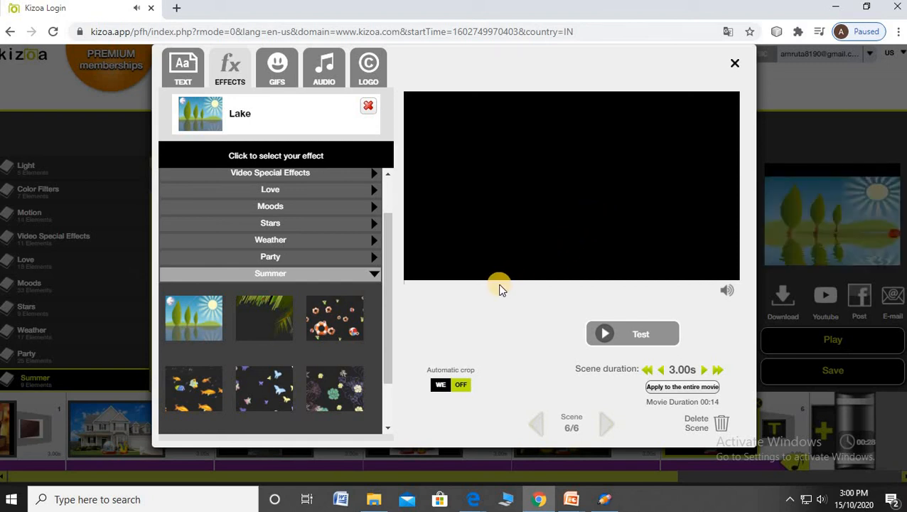
left_click(198, 326)
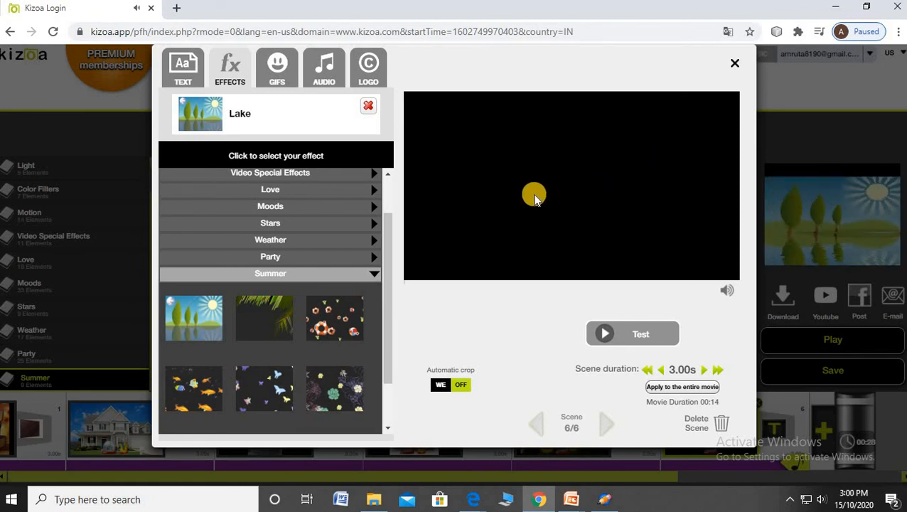
left_click(366, 106)
left_click(339, 350)
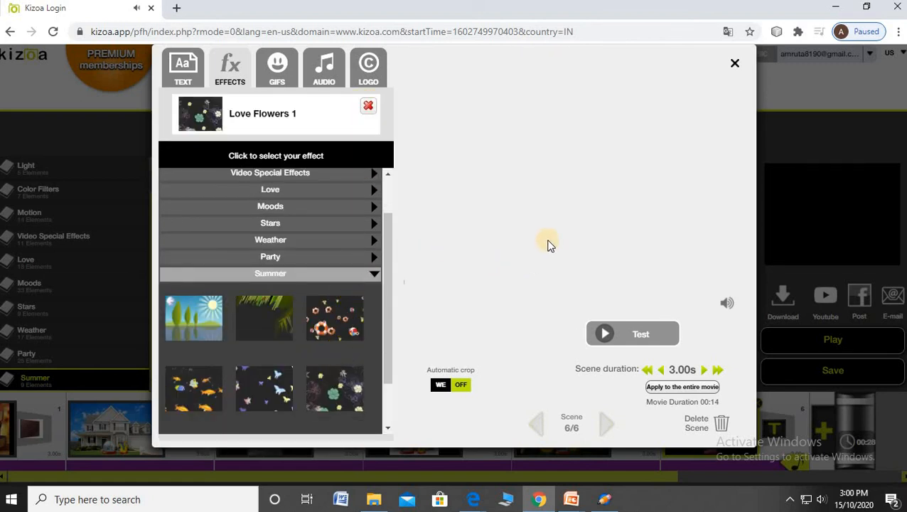
- Preview scene 6, replay the movie from the start, and close the preview and scene editor to return to the timeline
left_click(622, 334)
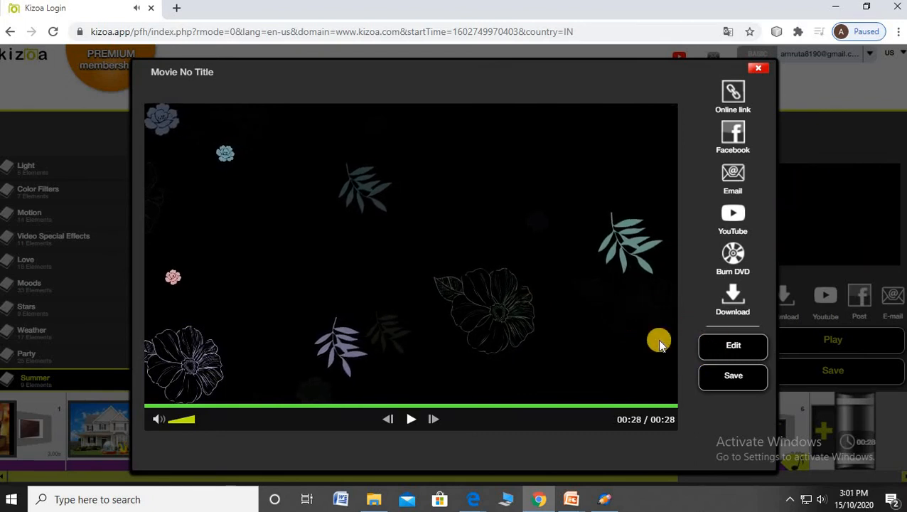
left_click(412, 419)
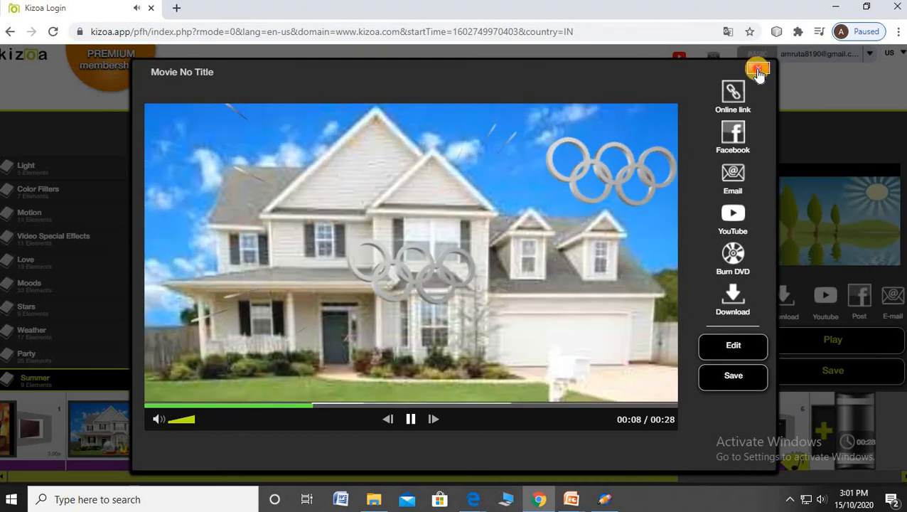
left_click(754, 67)
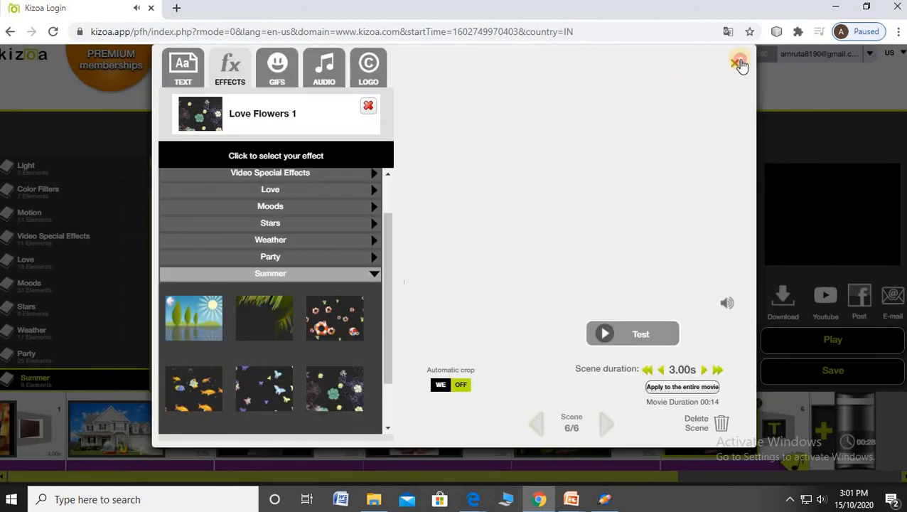
left_click(739, 64)
left_click(432, 478)
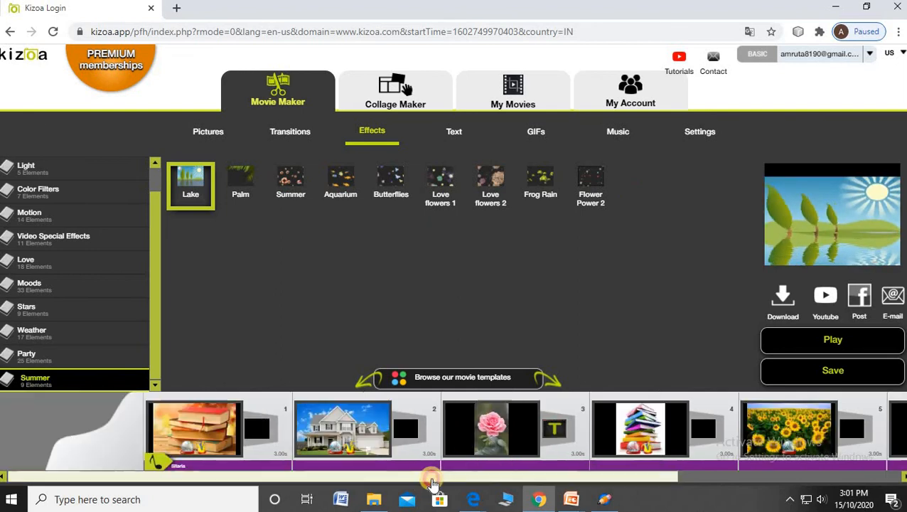
left_click_drag(433, 482, 567, 483)
left_click_drag(379, 481, 339, 472)
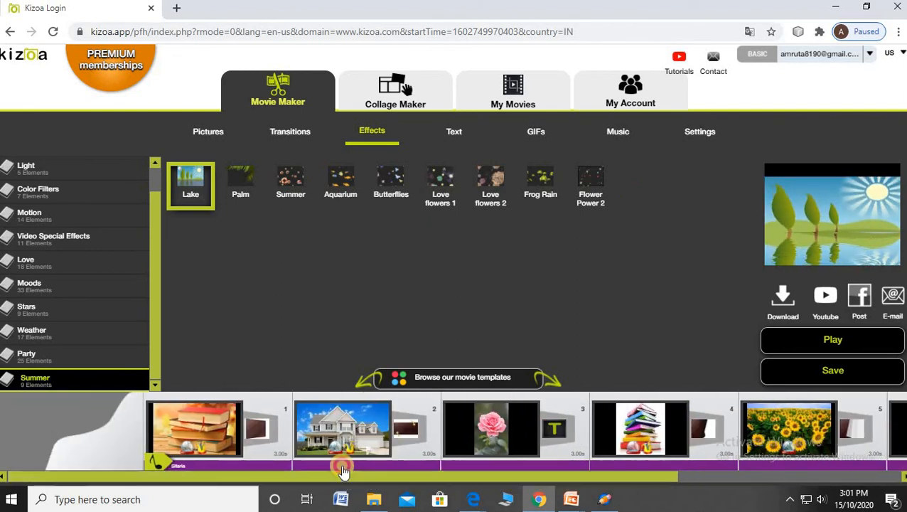
- Dismiss the text effects assistant, and apply the Light category's Reflective light text effect to the books photo in scene 1
left_click(458, 133)
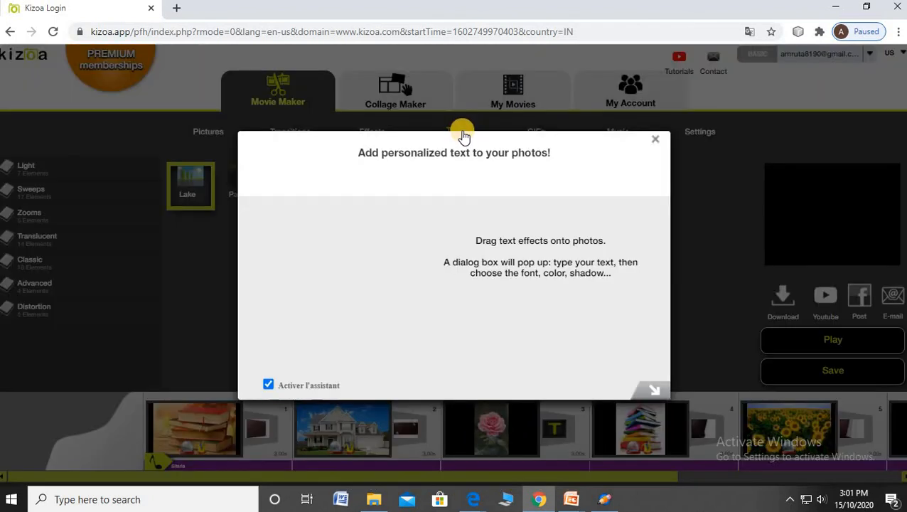
left_click(660, 140)
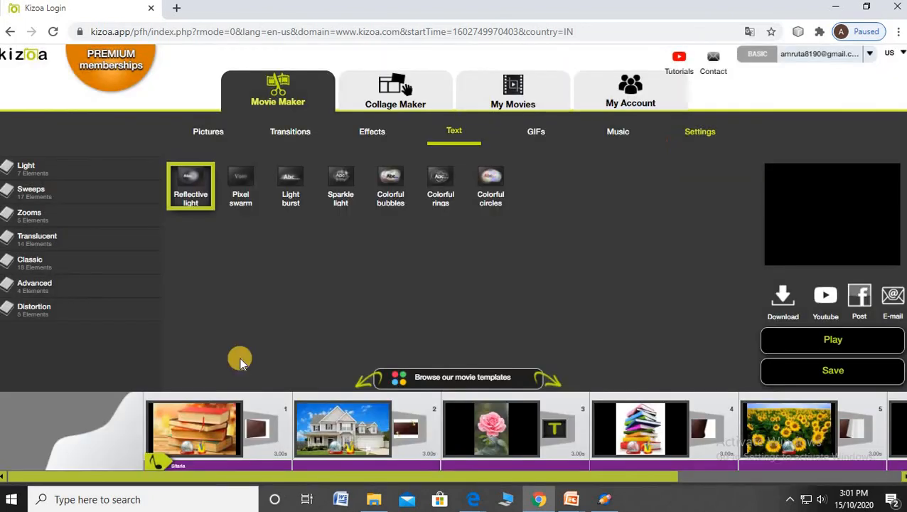
left_click(186, 437)
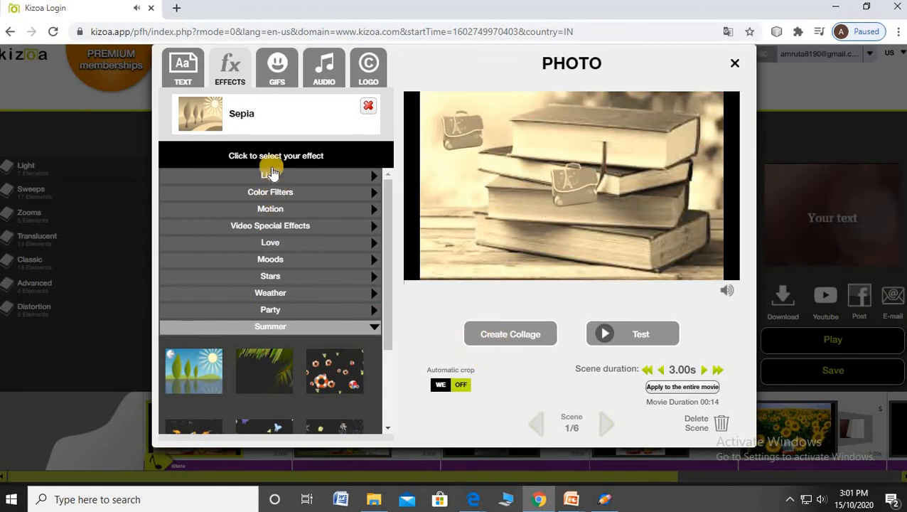
left_click(182, 67)
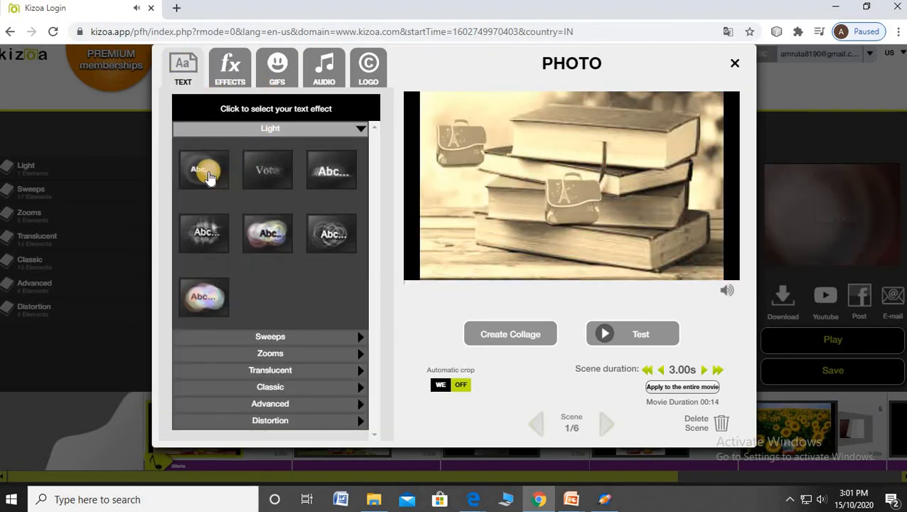
left_click(207, 175)
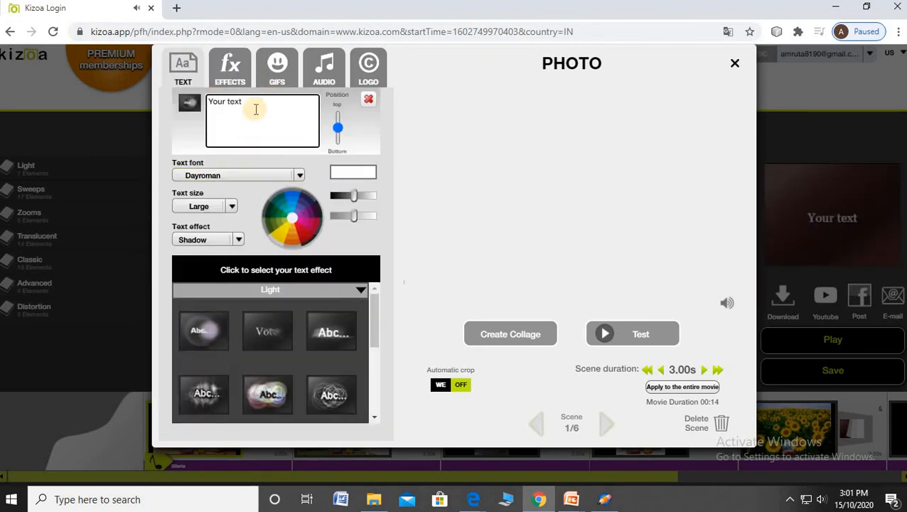
- Replace the placeholder text on the scene 1 photo with "BOOKS"
key("BackSpace")
key("BackSpace")
key("BackSpace")
key("BackSpace")
key("BackSpace")
key("BackSpace")
key("BackSpace")
key("BackSpace")
key("BackSpace")
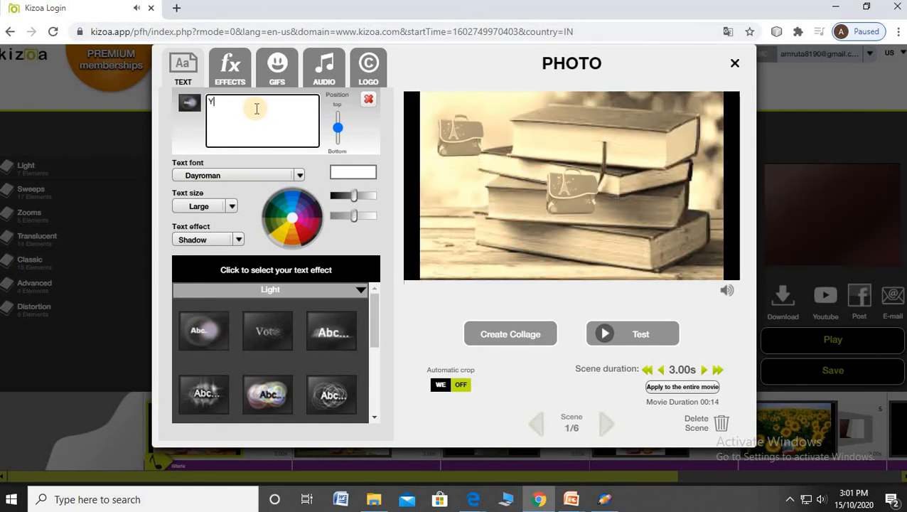
type("B")
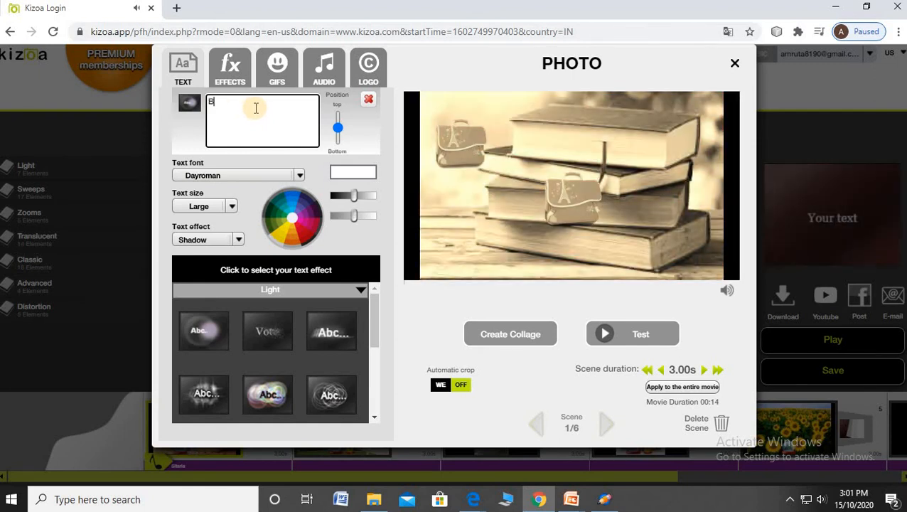
type("OOKS")
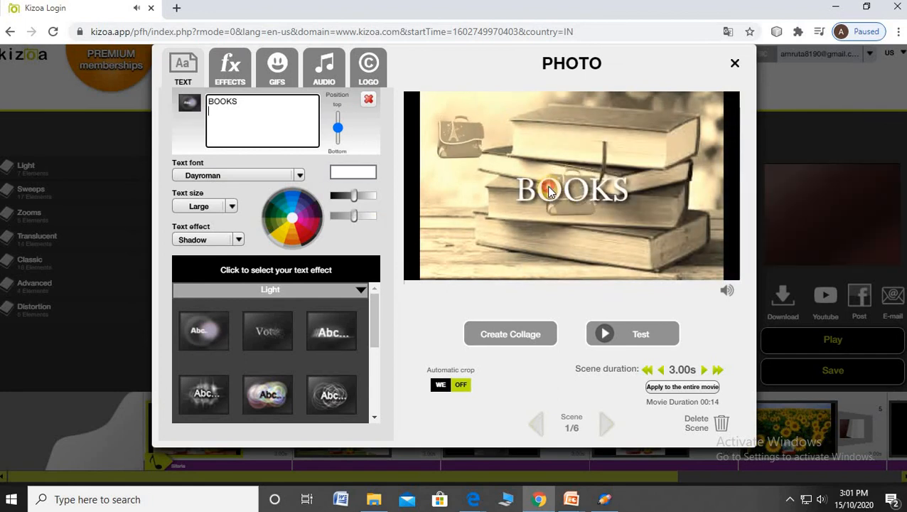
left_click(484, 339)
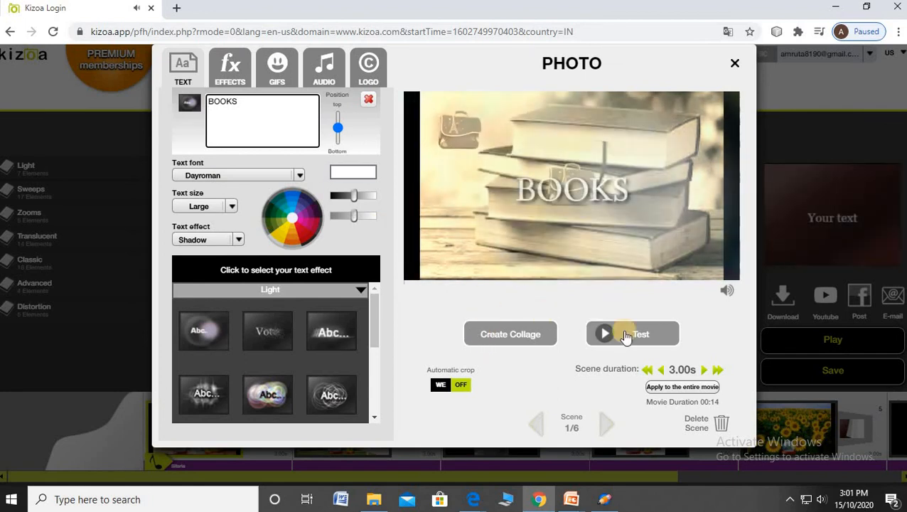
- Preview the movie with the BOOKS text in scene 1, close the preview, and advance the scene editor to scene 5
left_click(628, 339)
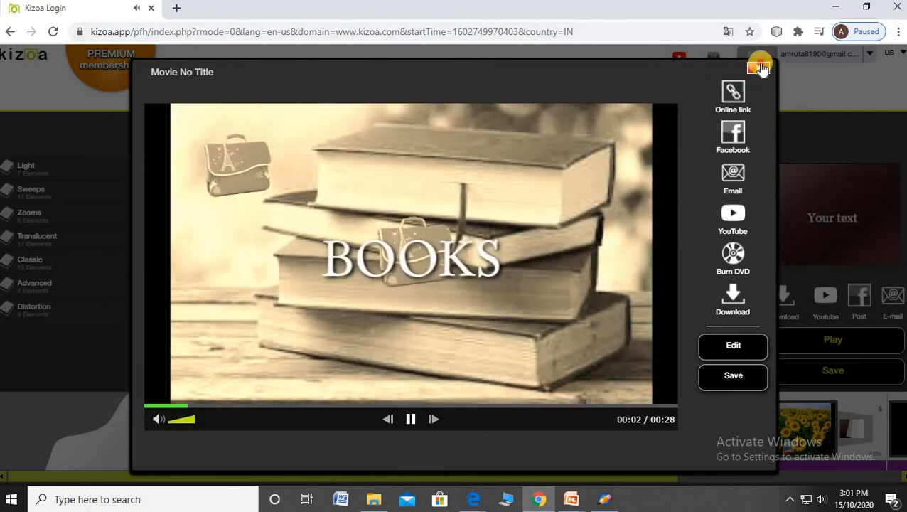
left_click(758, 67)
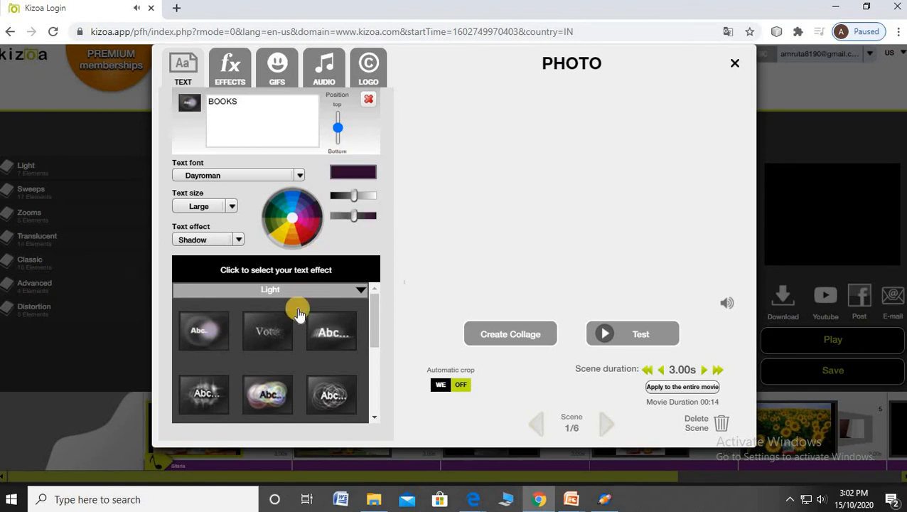
left_click(607, 431)
left_click(609, 431)
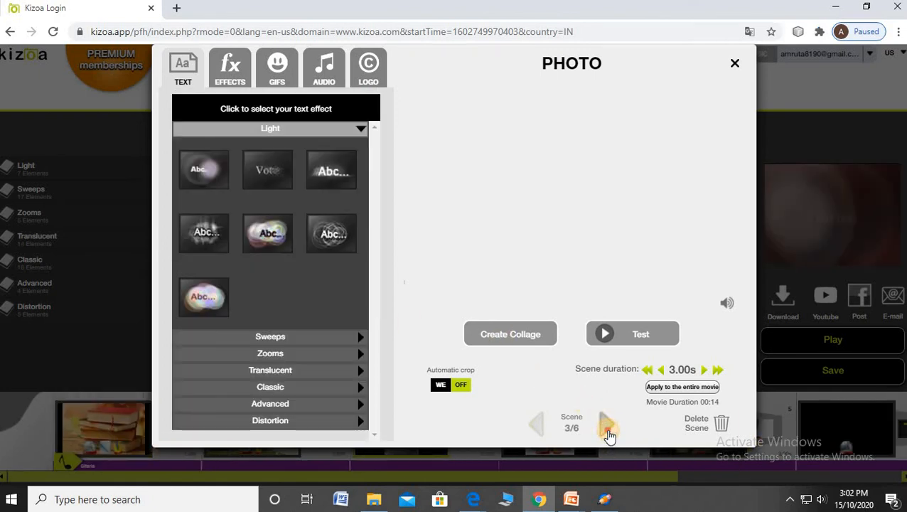
left_click(608, 431)
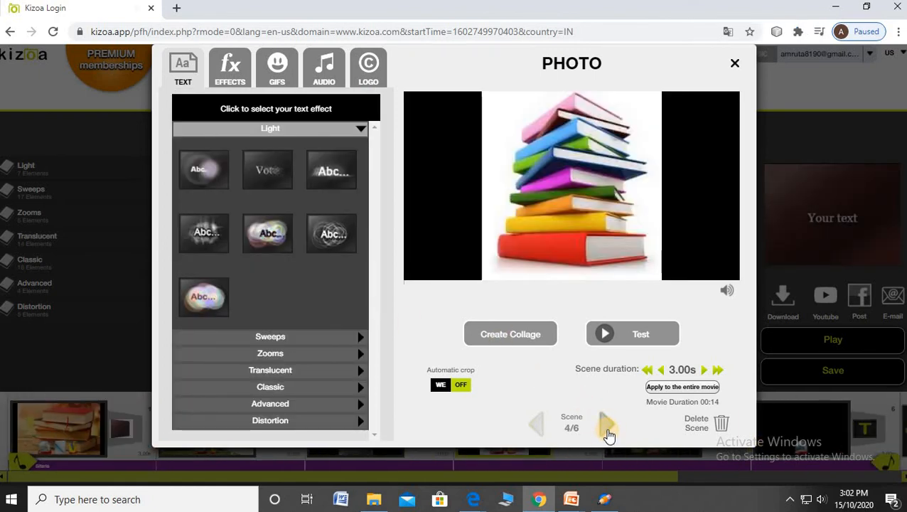
left_click(606, 431)
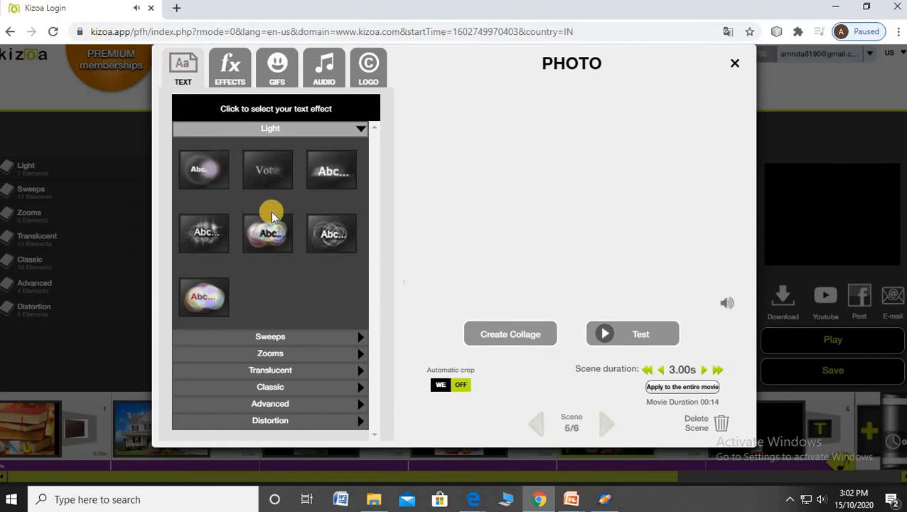
- Apply the Light category's Colorful bubbles text effect to the sunflower photo in scene 5, with the text "FLOWER"
left_click(262, 230)
left_click(238, 102)
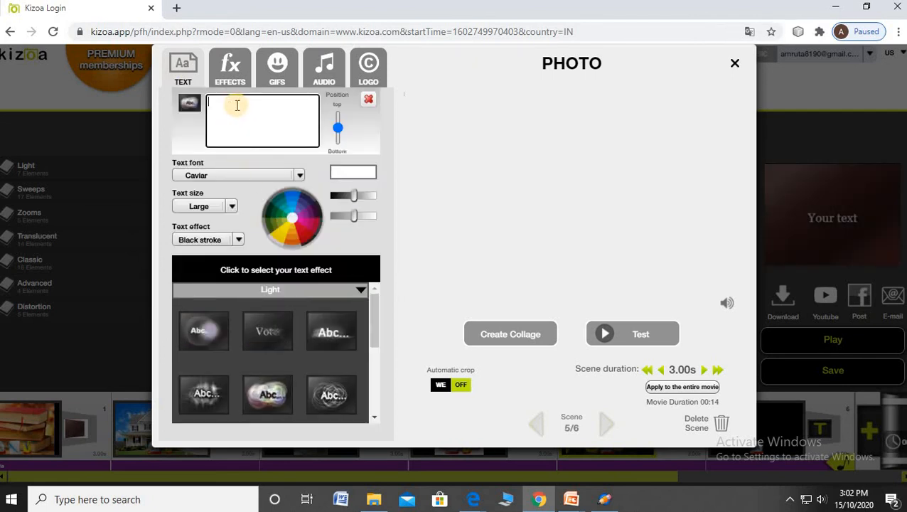
type("F")
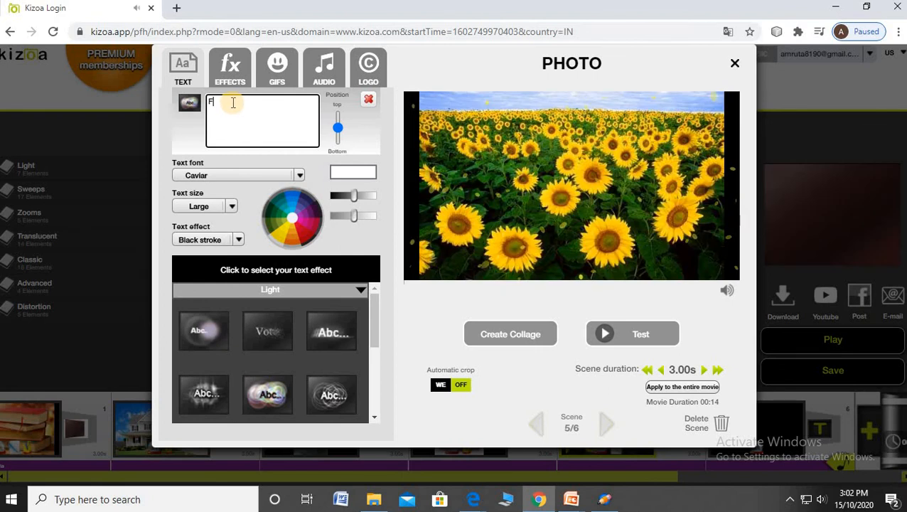
type("LOWER")
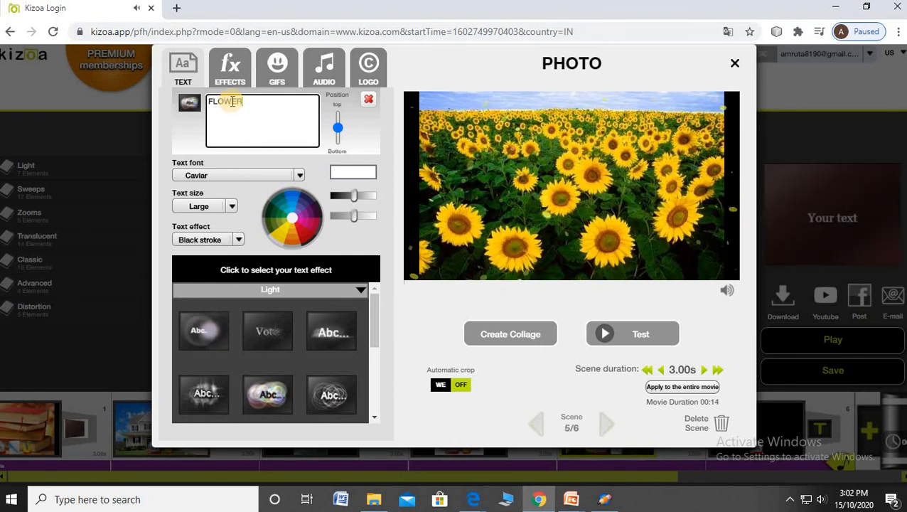
key("Return")
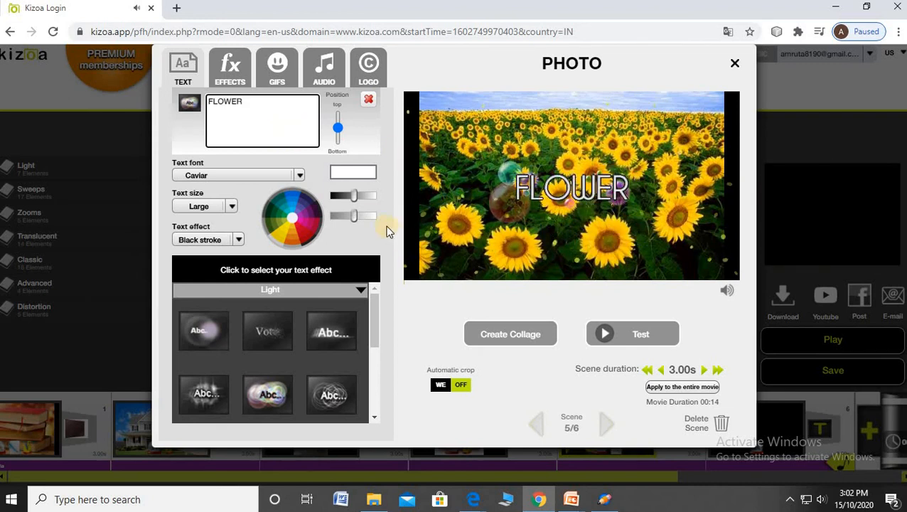
- Preview the FLOWER text in scene 5, and close the preview and the scene editor
left_click(628, 332)
left_click(758, 69)
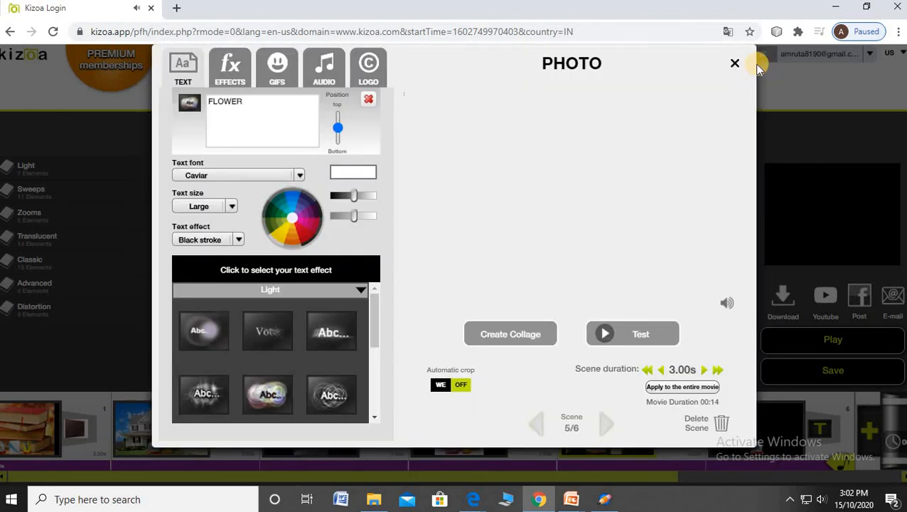
left_click(734, 63)
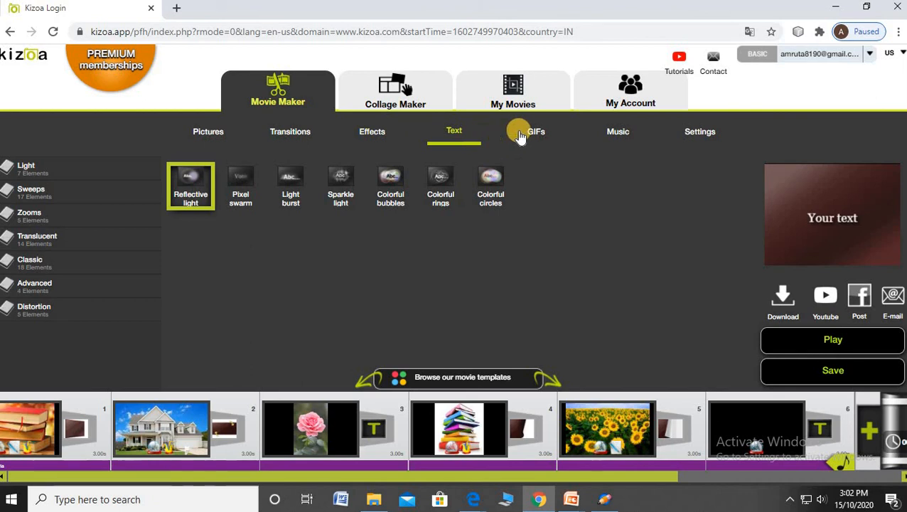
- Set the slide background color of the whole movie to yellow
left_click(689, 132)
left_click(25, 340)
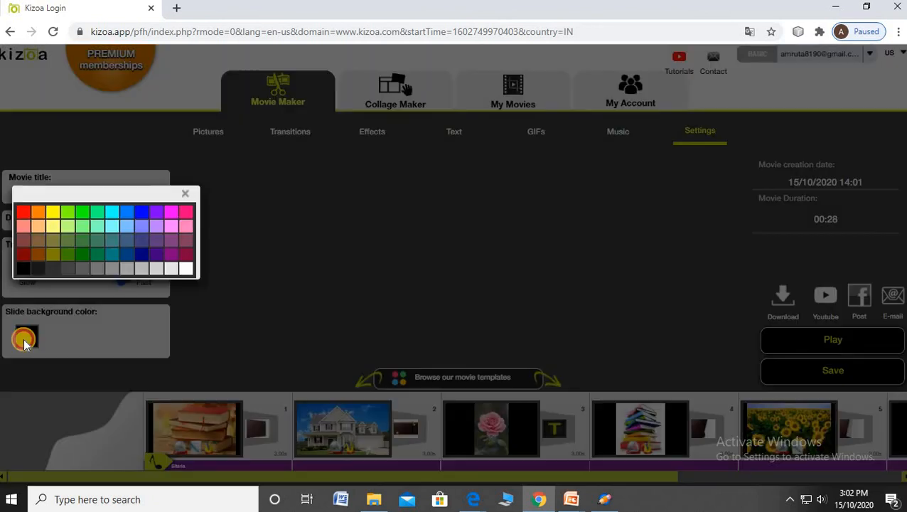
left_click(147, 259)
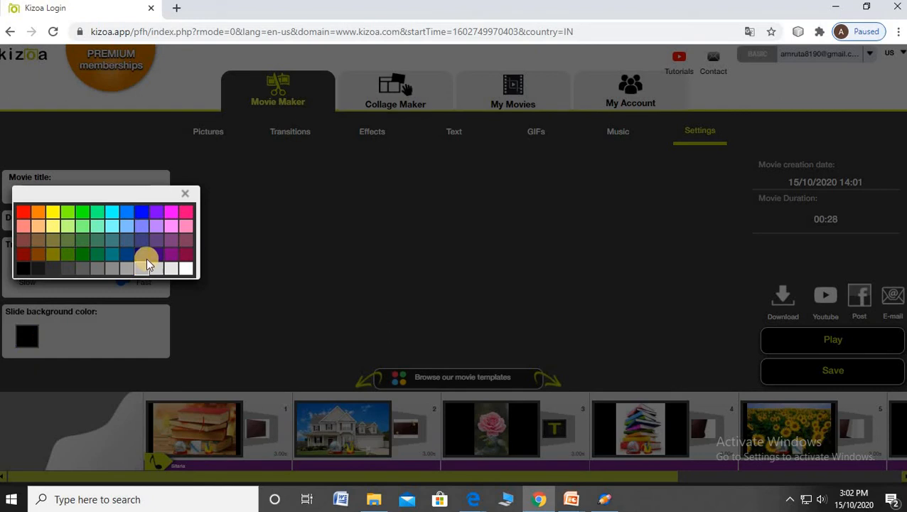
left_click(50, 211)
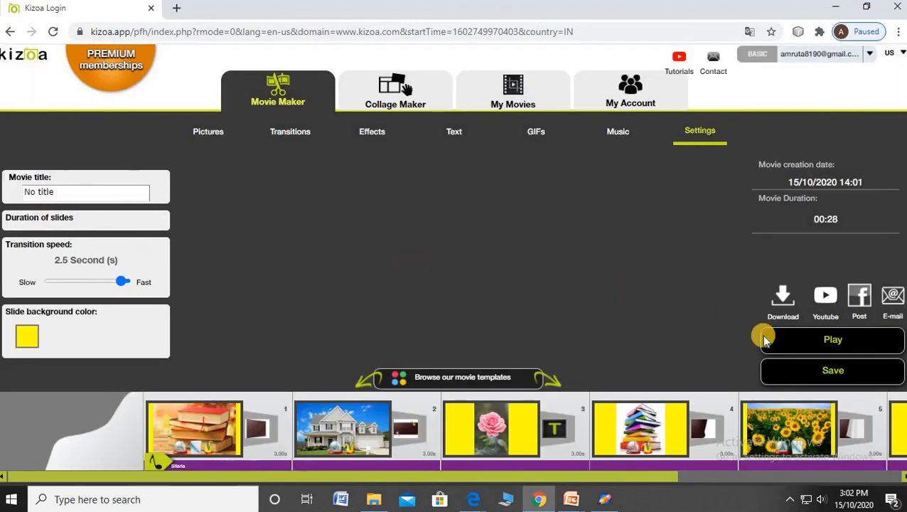
- Play the movie with its new background, request its download, and save it with the title "Sample"
left_click(802, 342)
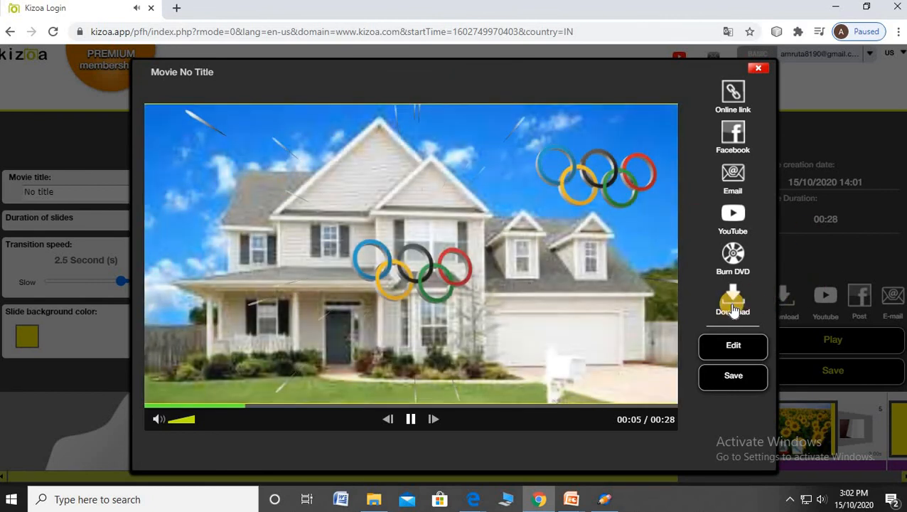
left_click(733, 302)
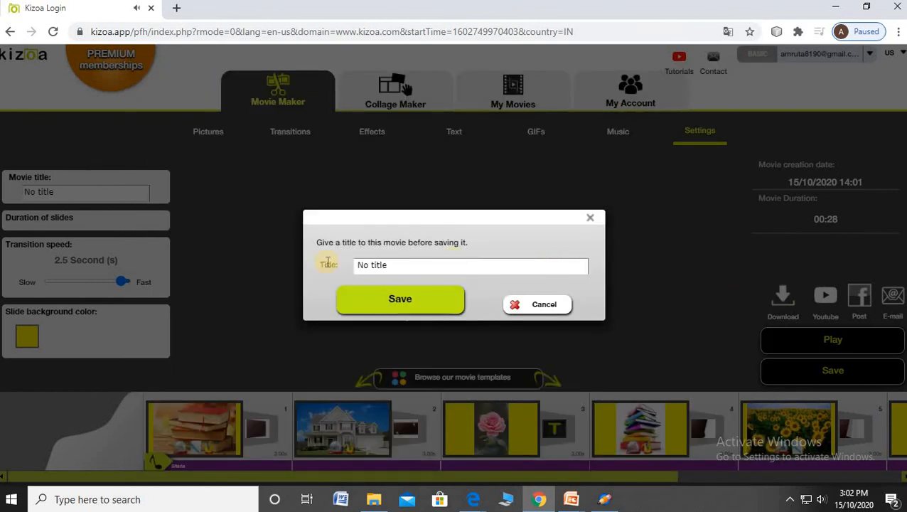
left_click_drag(395, 264, 349, 269)
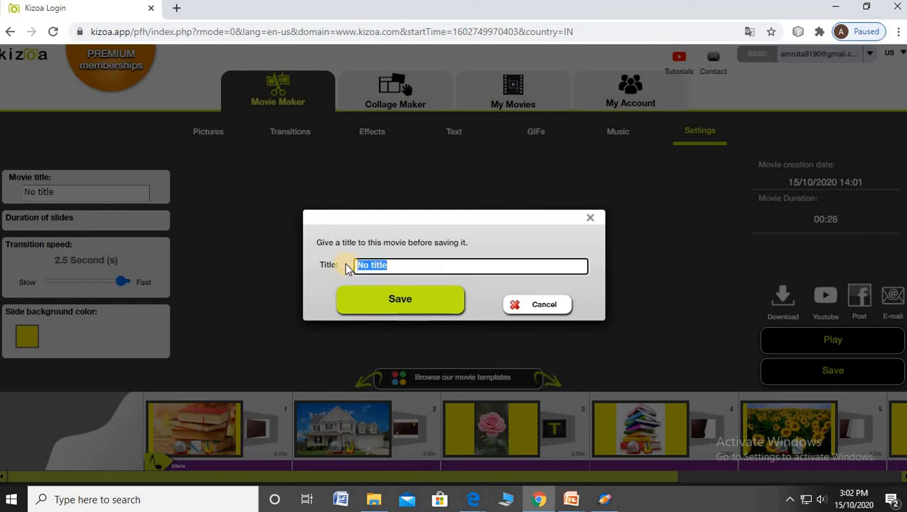
key("BackSpace")
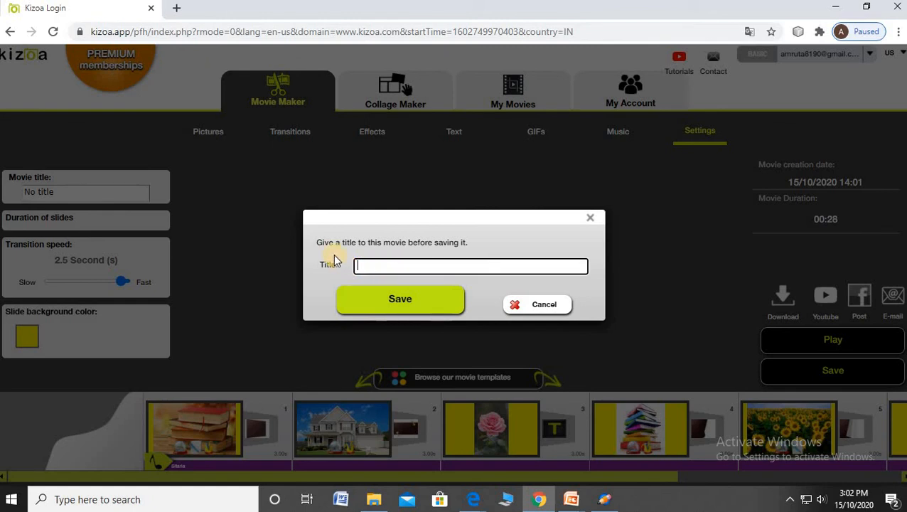
type("Sample")
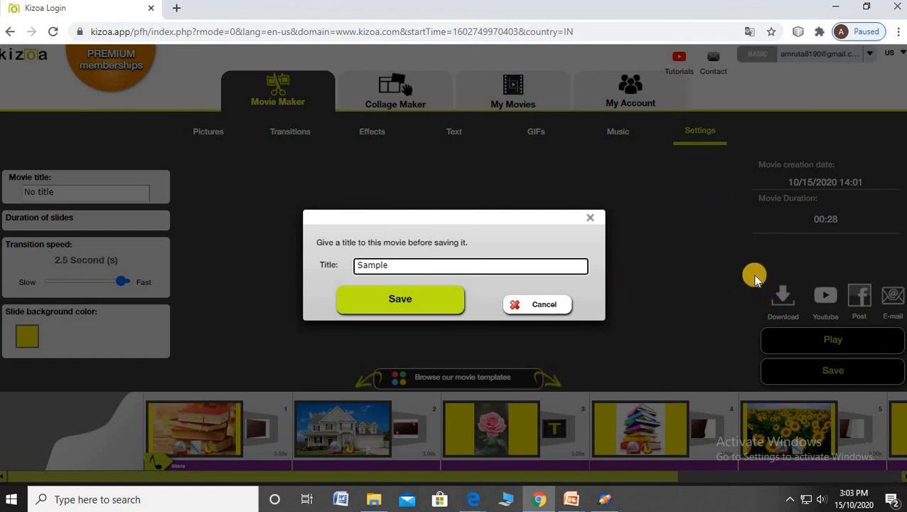
left_click(389, 302)
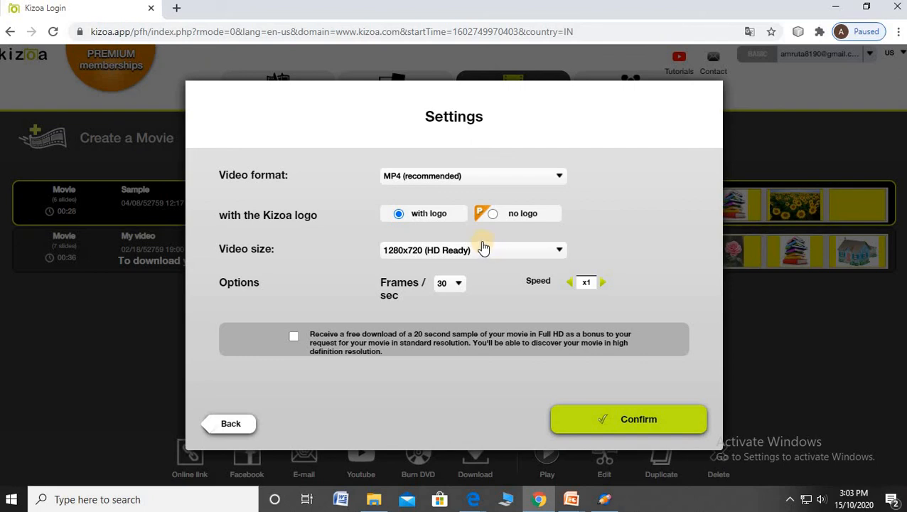
- Try to request the video download with no Kizoa logo, and back out of the premium membership offer
left_click(490, 216)
left_click(593, 429)
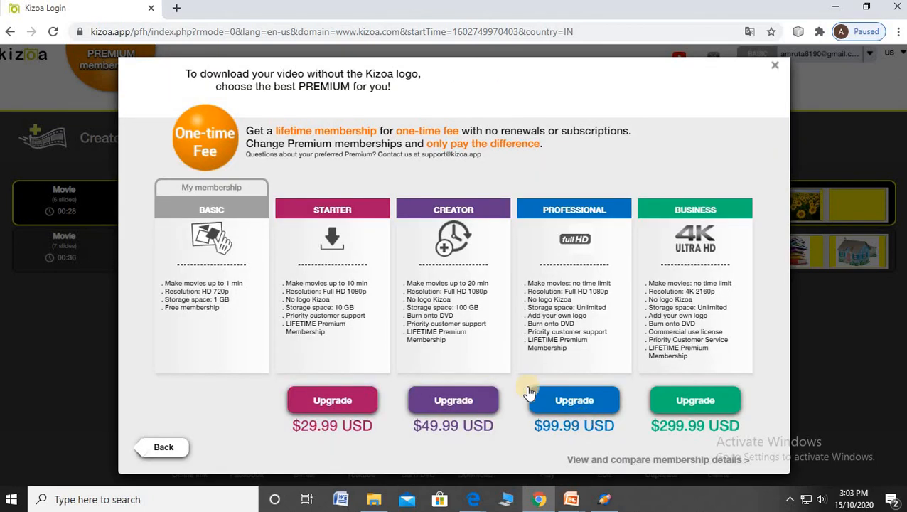
left_click(163, 446)
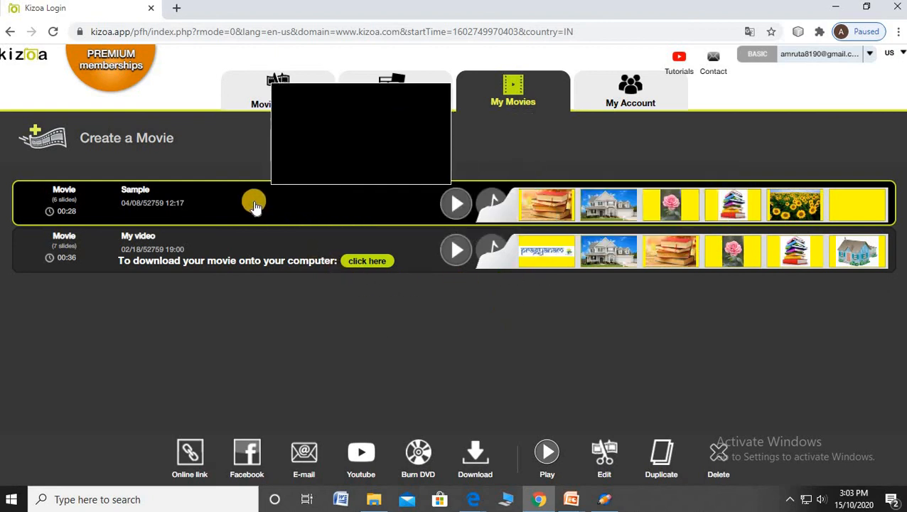
- Convert the Sample movie to MP4 with the Kizoa logo at 1280x720 (HD Ready) and 30 frames per second, and download it
left_click(474, 452)
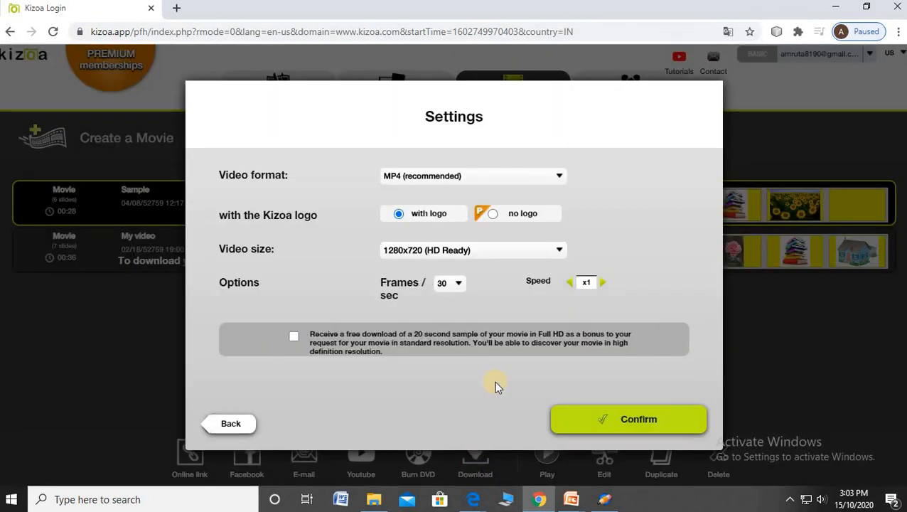
left_click(624, 423)
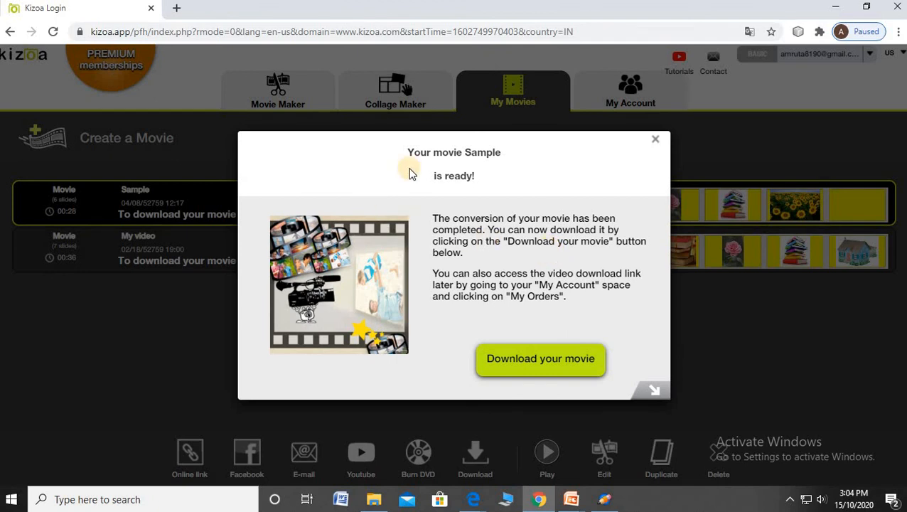
left_click(544, 362)
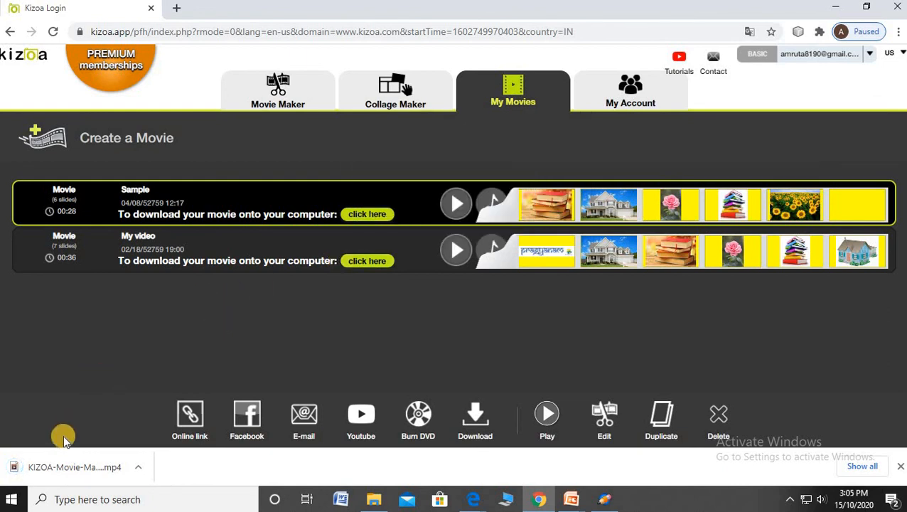
- Show the downloaded MP4 in its folder, play it, and close the video player
right_click(54, 469)
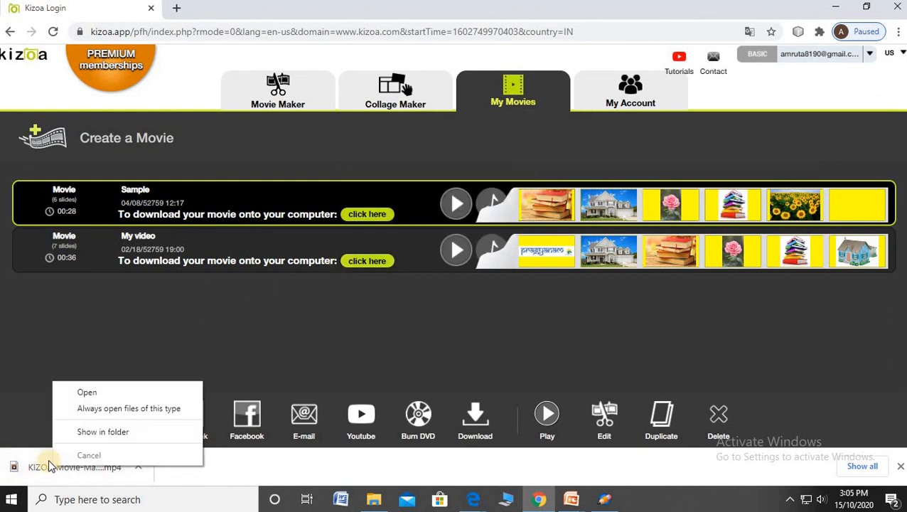
left_click(97, 433)
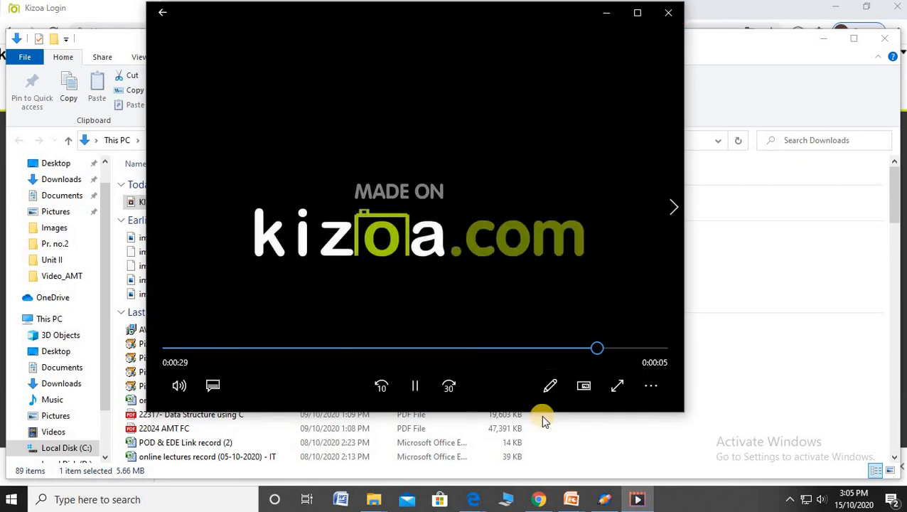
left_click(668, 12)
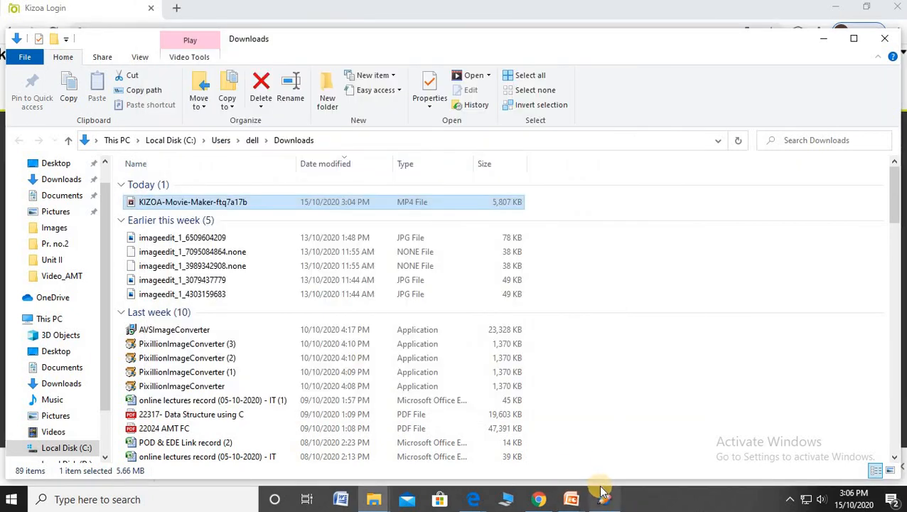
- Switch to the 22024 AMT FC PDF in Microsoft Edge, and review Practical No. 4's questions, Kizoa exercise and assessment scheme
mouse_move(602, 491)
key("alt+Tab")
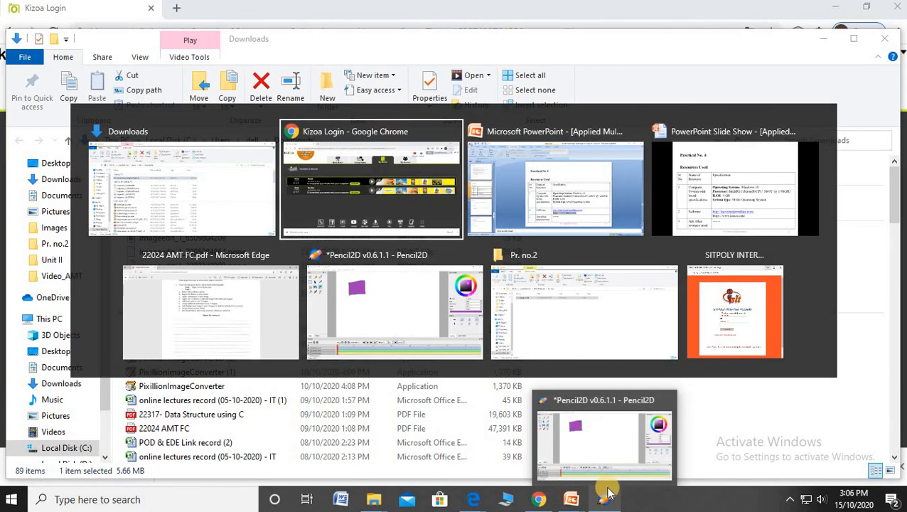
key("alt+Tab")
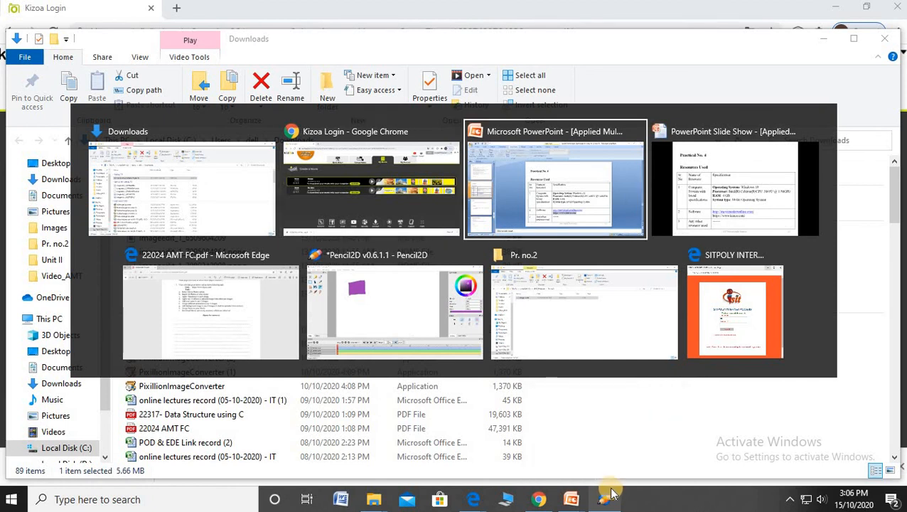
key("alt+Tab")
key("alt+Tab")
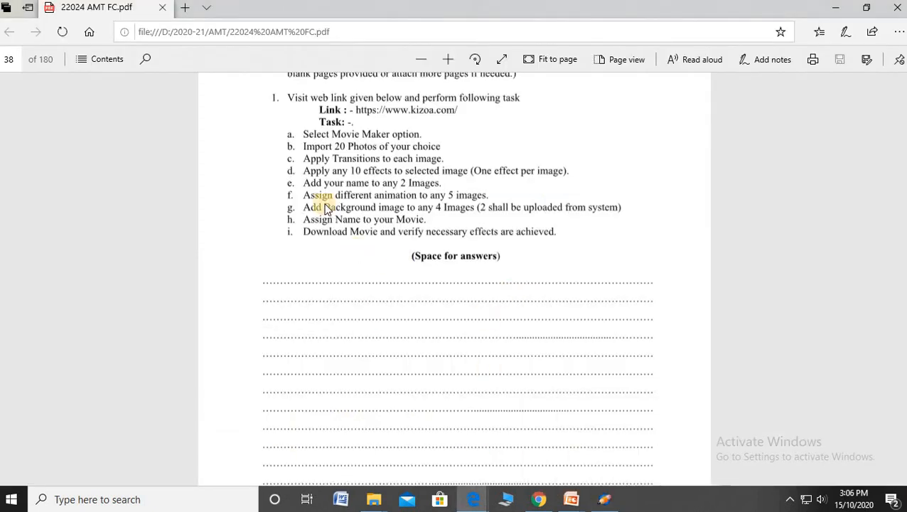
scroll(349, 199, "up", 3)
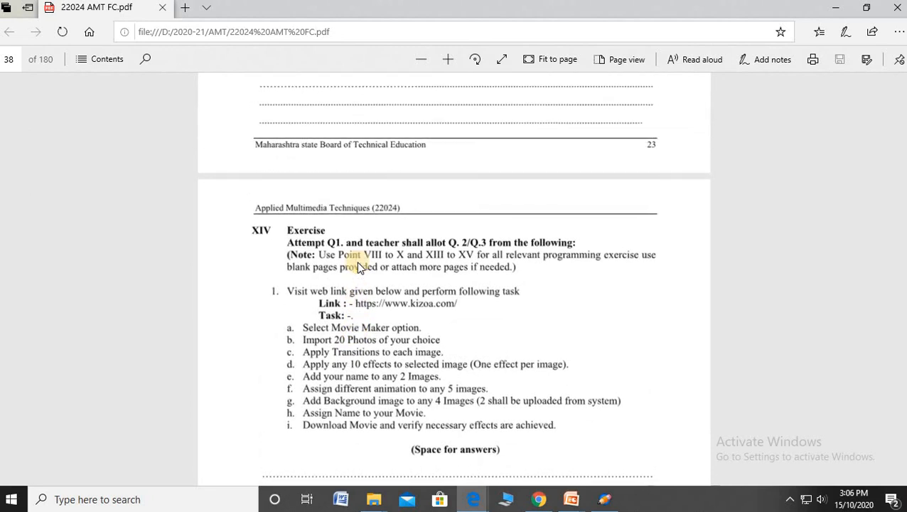
scroll(356, 262, "up", 7)
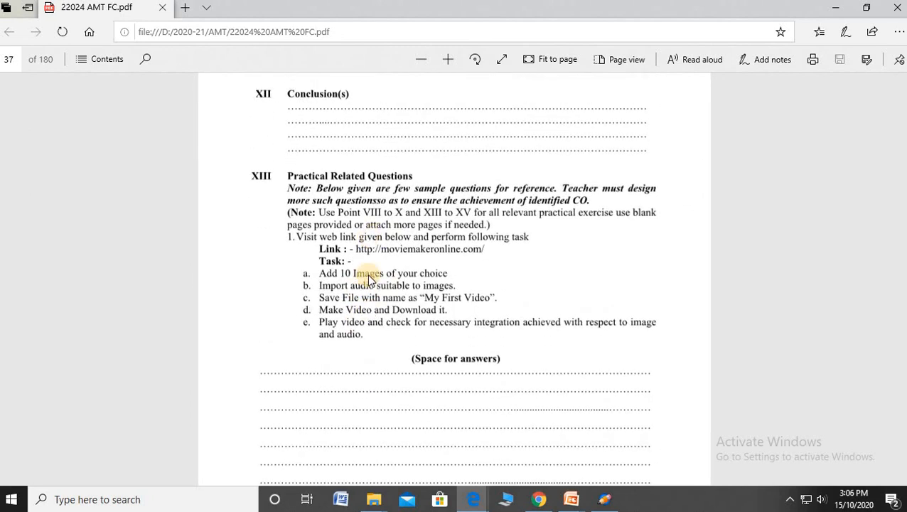
scroll(368, 278, "down", 15)
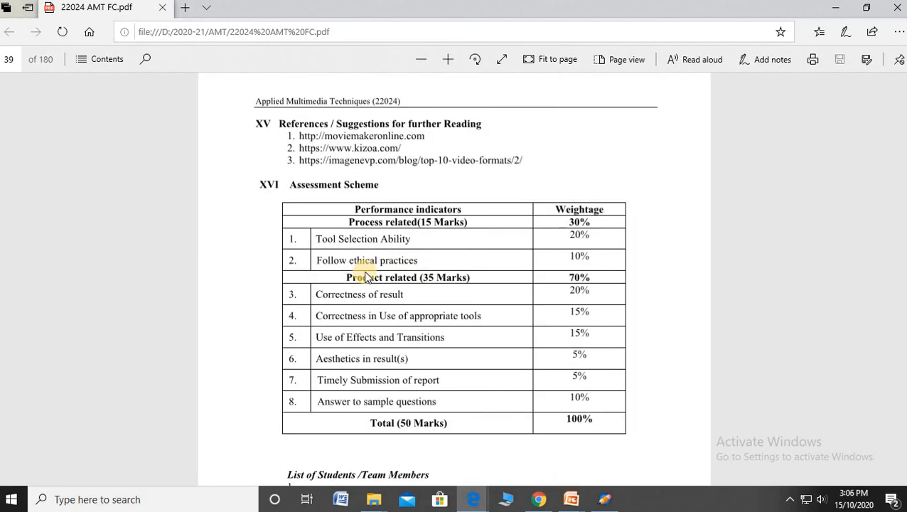
scroll(364, 276, "down", 15)
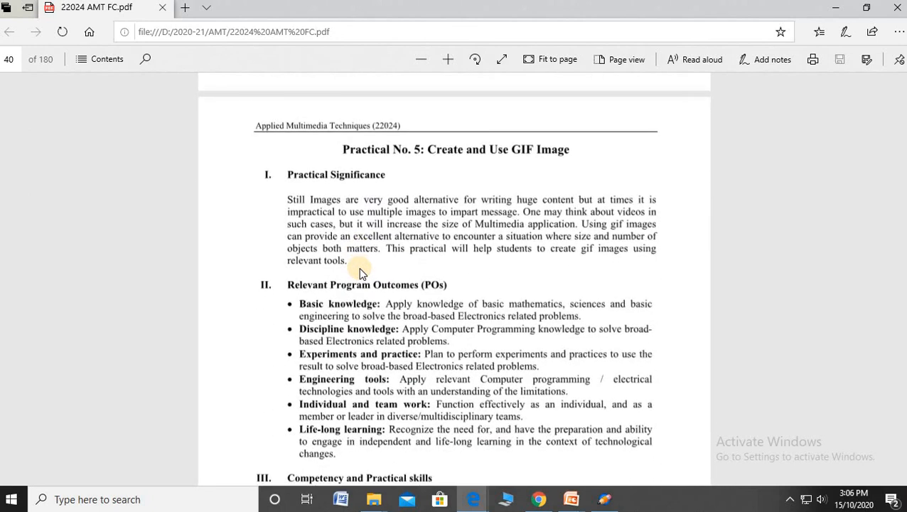
scroll(357, 268, "up", 20)
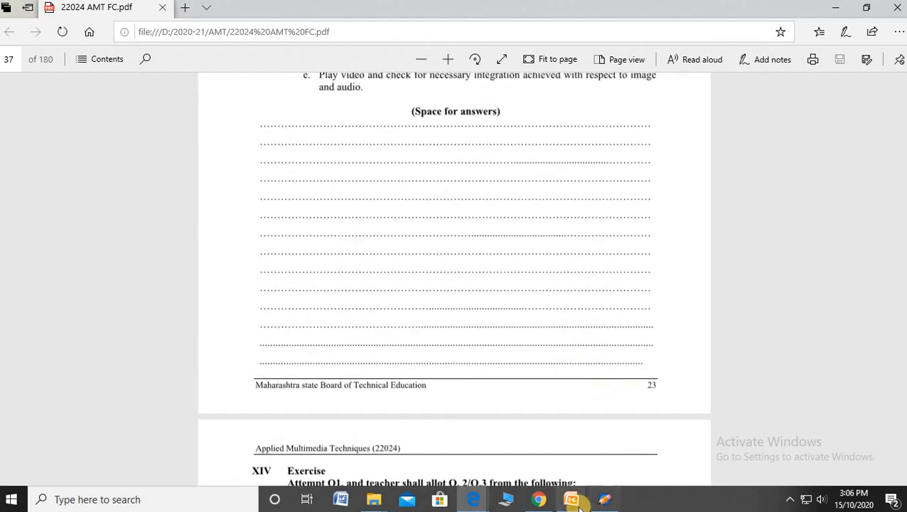
- Switch to the PowerPoint slide show, and go through the Practical No. 4 results, conclusion and question slides to the Summary
mouse_move(577, 503)
left_click(598, 435)
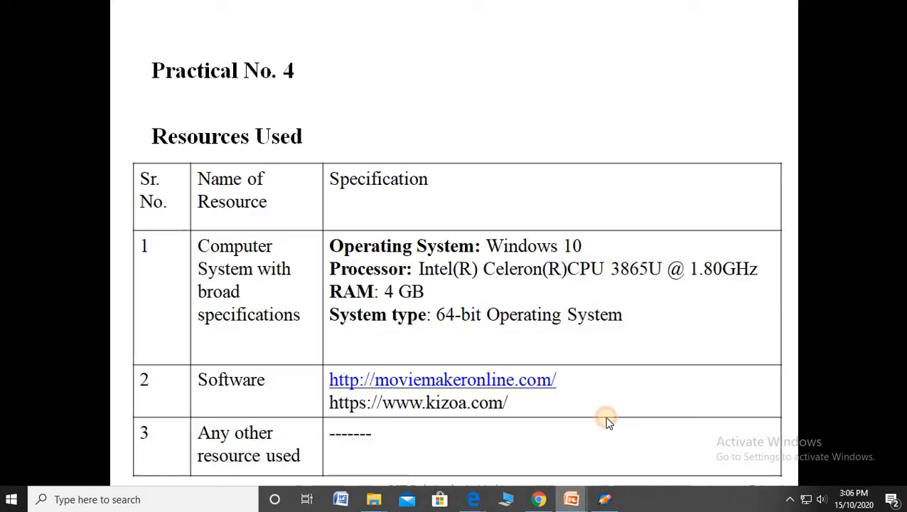
left_click(583, 298)
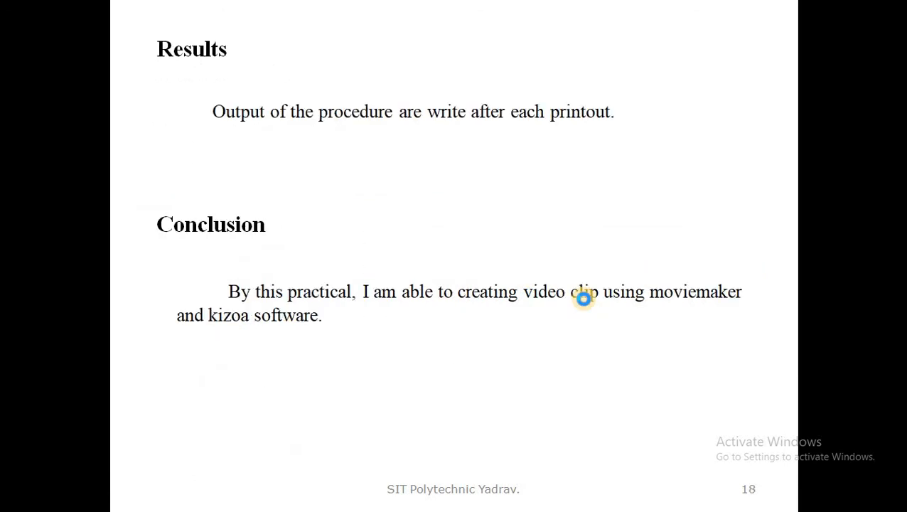
left_click(583, 297)
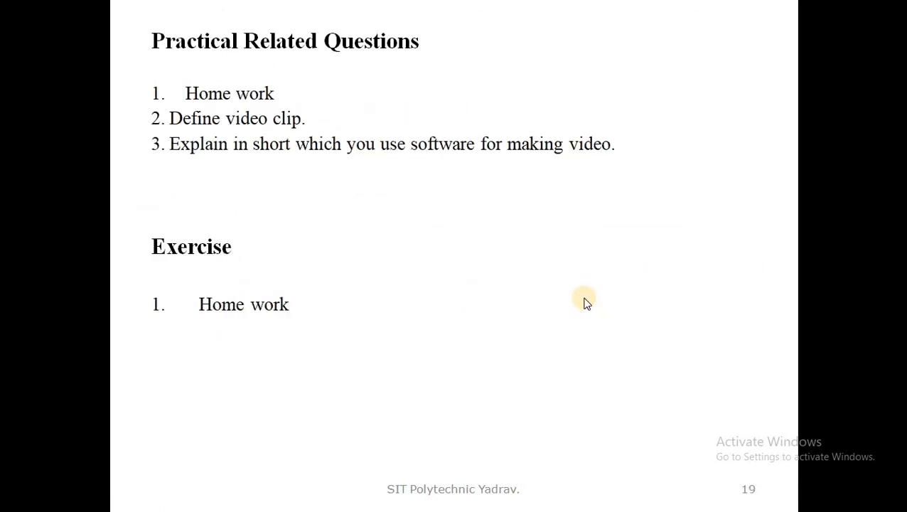
key("Left")
left_click(583, 296)
left_click(583, 295)
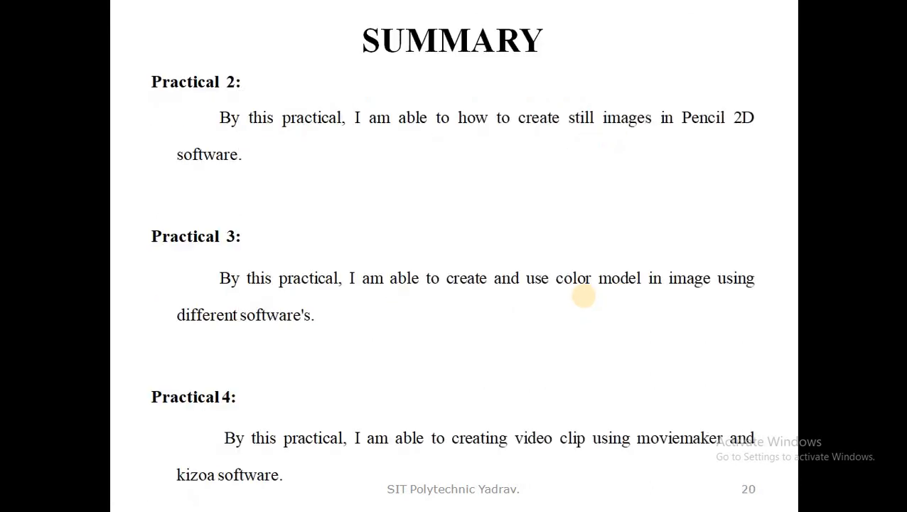